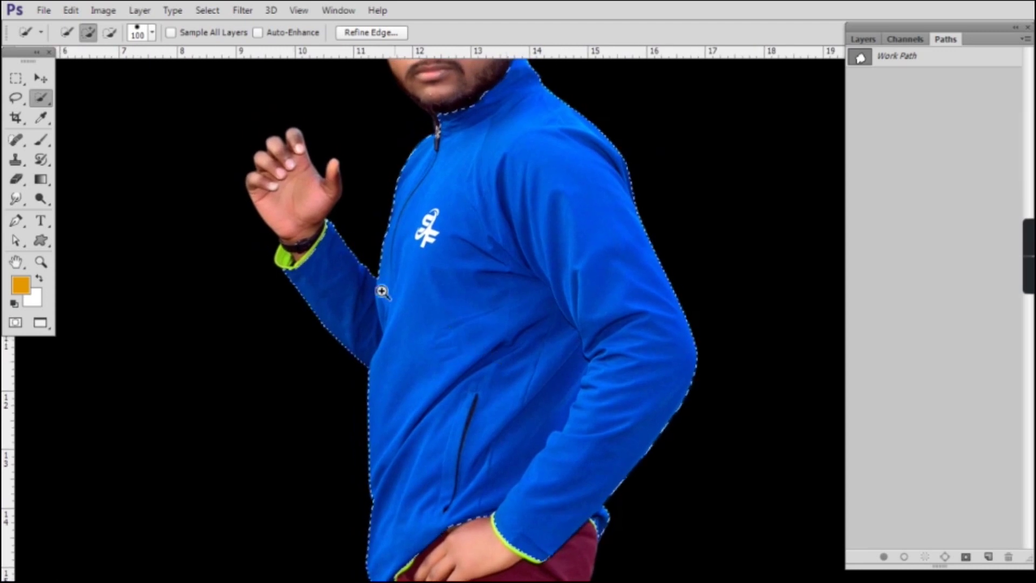
Refine the jacket selection around the tip of the lime cuff on the hip using a 5 px Quick Selection brush
{"action": "left_click_drag", "start_coordinate": [553, 305], "coordinate": [496, 186]}
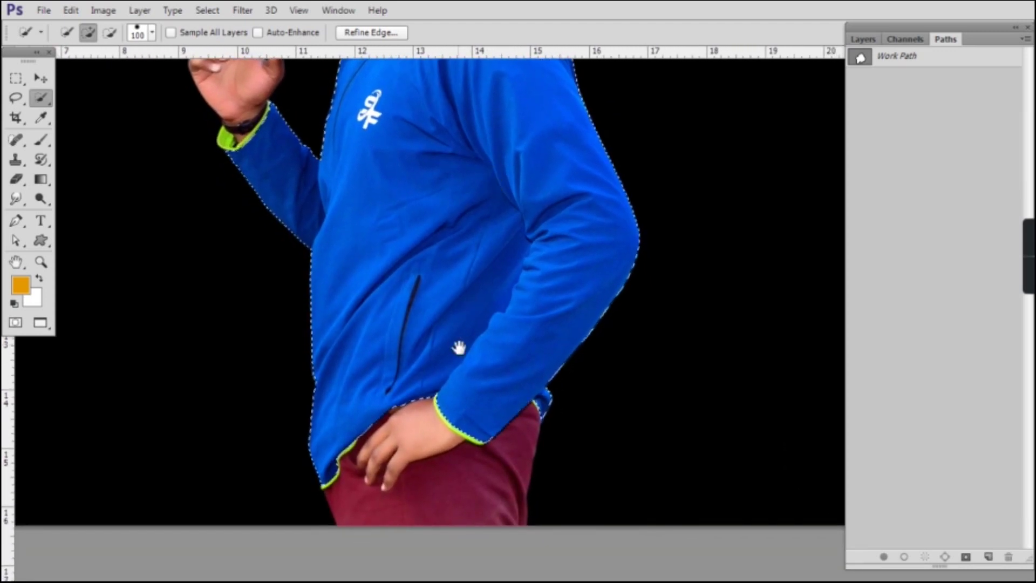
{"action": "left_click", "coordinate": [528, 427], "text": "ctrl"}
{"action": "left_click_drag", "start_coordinate": [527, 426], "coordinate": [561, 439]}
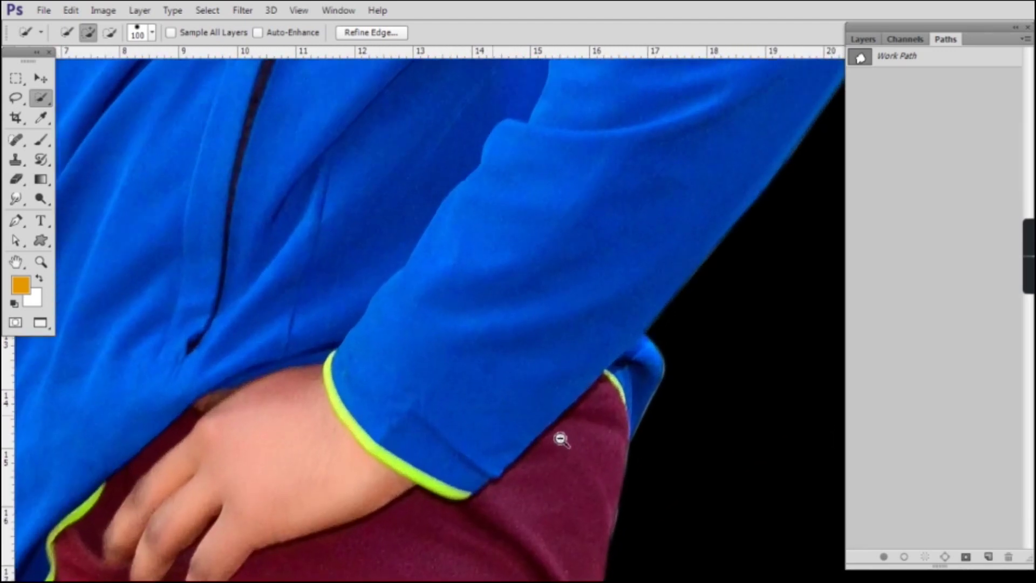
{"action": "key", "text": "bracketleft"}
{"action": "key", "text": "bracketleft"}
{"action": "key", "text": "bracketleft"}
{"action": "key", "text": "bracketleft"}
{"action": "key", "text": "bracketleft"}
{"action": "key", "text": "bracketleft"}
{"action": "key", "text": "bracketleft"}
{"action": "key", "text": "bracketleft"}
{"action": "key", "text": "bracketleft"}
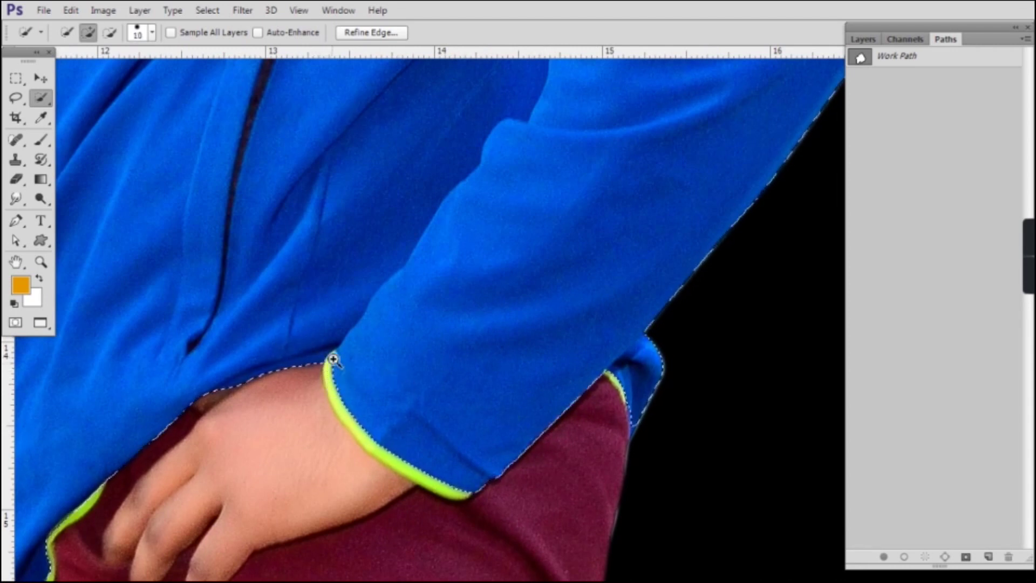
{"action": "left_click_drag", "start_coordinate": [333, 359], "coordinate": [344, 396]}
{"action": "key", "text": "alt"}
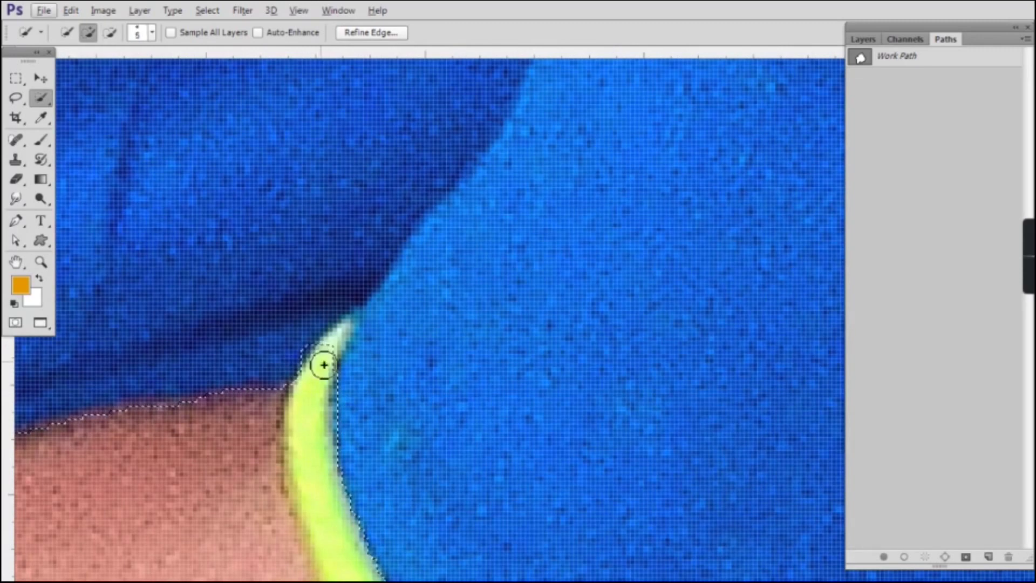
{"action": "mouse_move", "coordinate": [358, 326]}
{"action": "left_mouse_down"}
{"action": "mouse_move", "coordinate": [341, 313]}
{"action": "mouse_move", "coordinate": [384, 311]}
{"action": "mouse_move", "coordinate": [369, 342]}
{"action": "mouse_move", "coordinate": [424, 322]}
{"action": "left_mouse_up"}
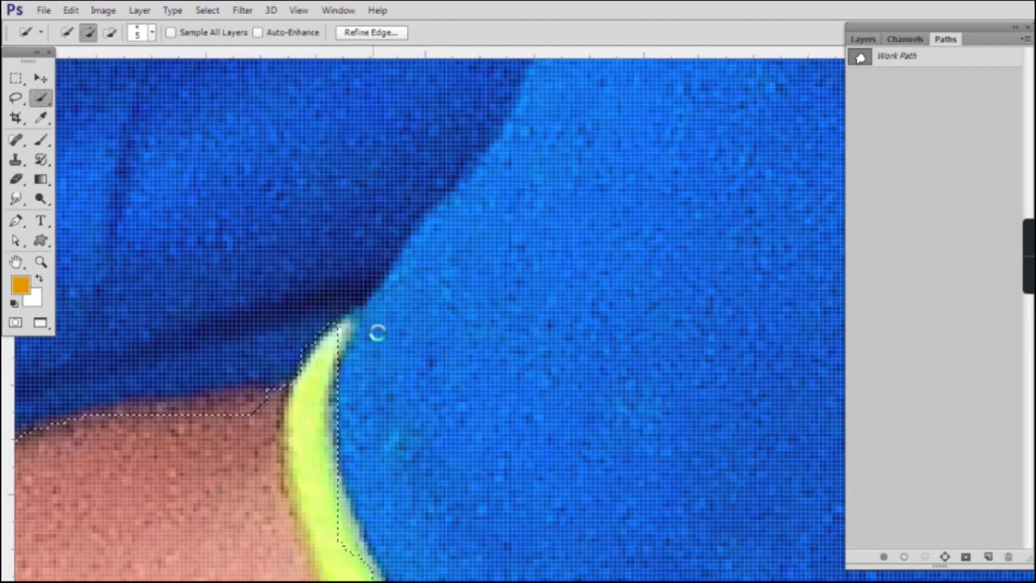
Undo the last Quick Selection strokes beside the cuff tip
{"action": "left_click_drag", "start_coordinate": [377, 335], "coordinate": [382, 326]}
{"action": "key", "text": "ctrl+alt+z"}
{"action": "key", "text": "ctrl+alt+z"}
{"action": "key", "text": "ctrl+alt+z"}
{"action": "key", "text": "ctrl+alt+z"}
{"action": "key", "text": "ctrl+alt+z"}
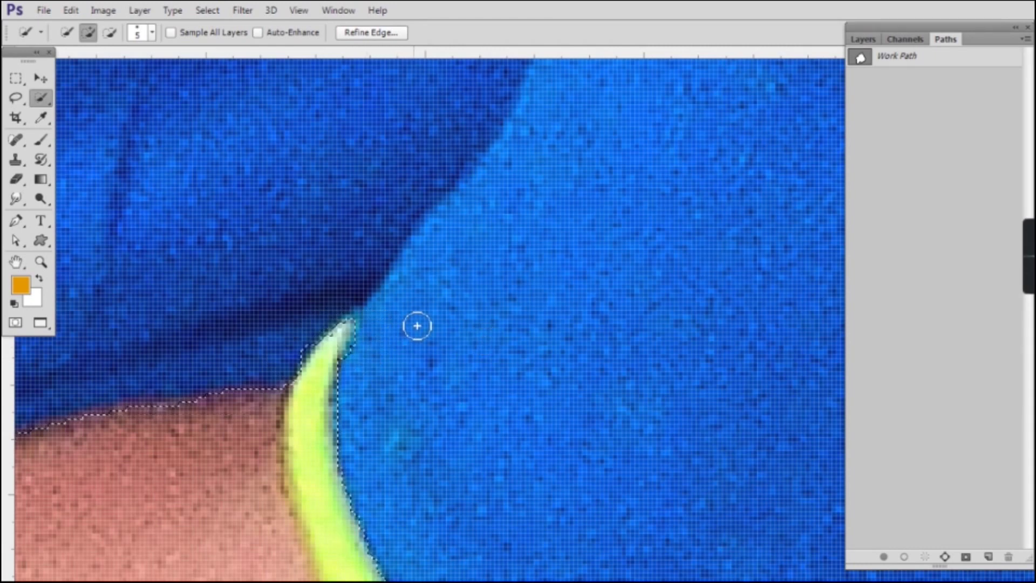
Copy the selected jacket onto its own layer above the figure and display the layer list
{"action": "scroll", "coordinate": [414, 325], "scroll_direction": "down", "scroll_amount": 5}
{"action": "scroll", "coordinate": [415, 324], "scroll_direction": "down", "scroll_amount": 4}
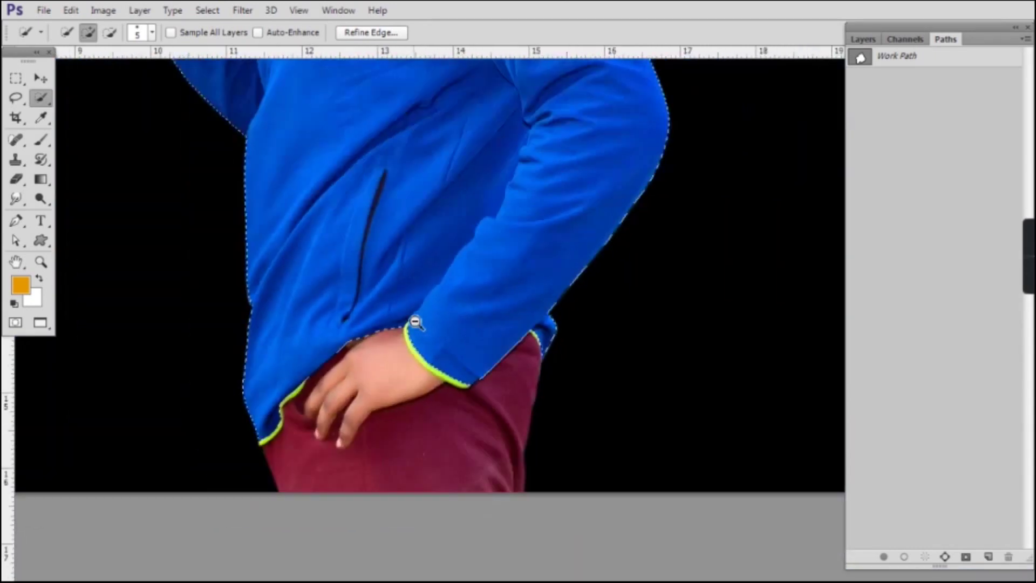
{"action": "left_click_drag", "start_coordinate": [416, 312], "coordinate": [401, 405]}
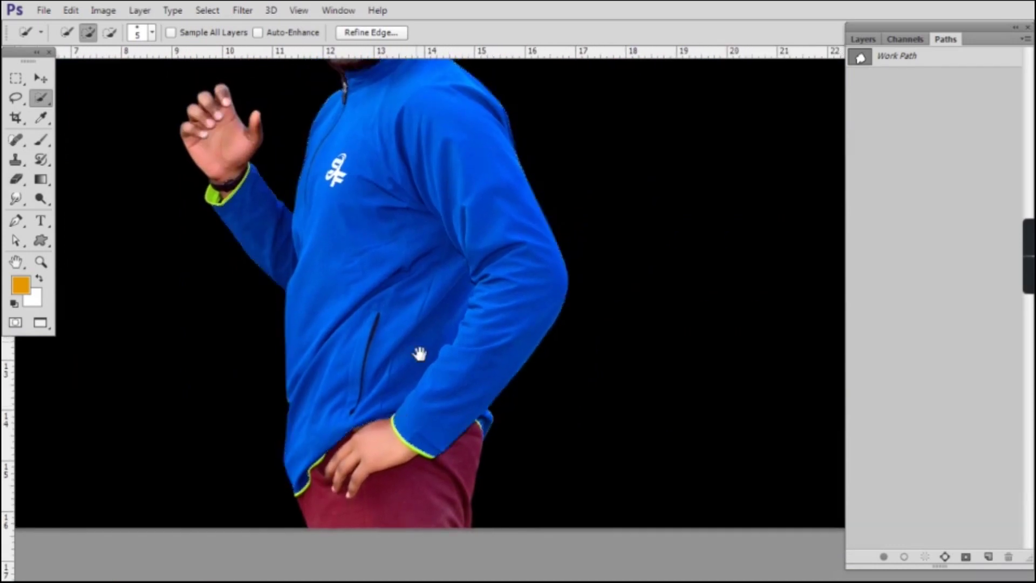
{"action": "left_click_drag", "start_coordinate": [418, 352], "coordinate": [423, 381]}
{"action": "key", "text": "ctrl+d"}
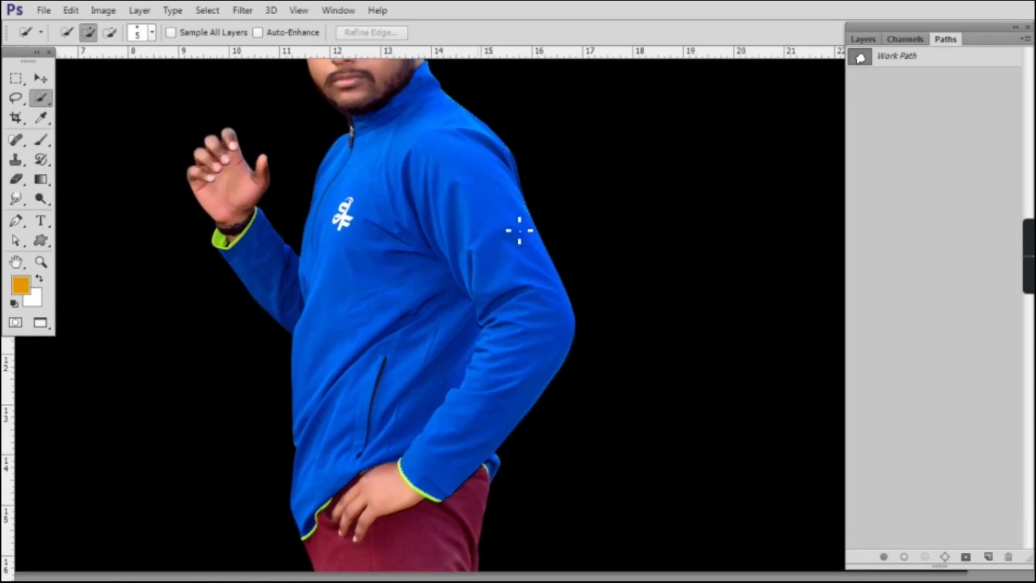
{"action": "key", "text": "v"}
{"action": "left_click", "coordinate": [863, 40]}
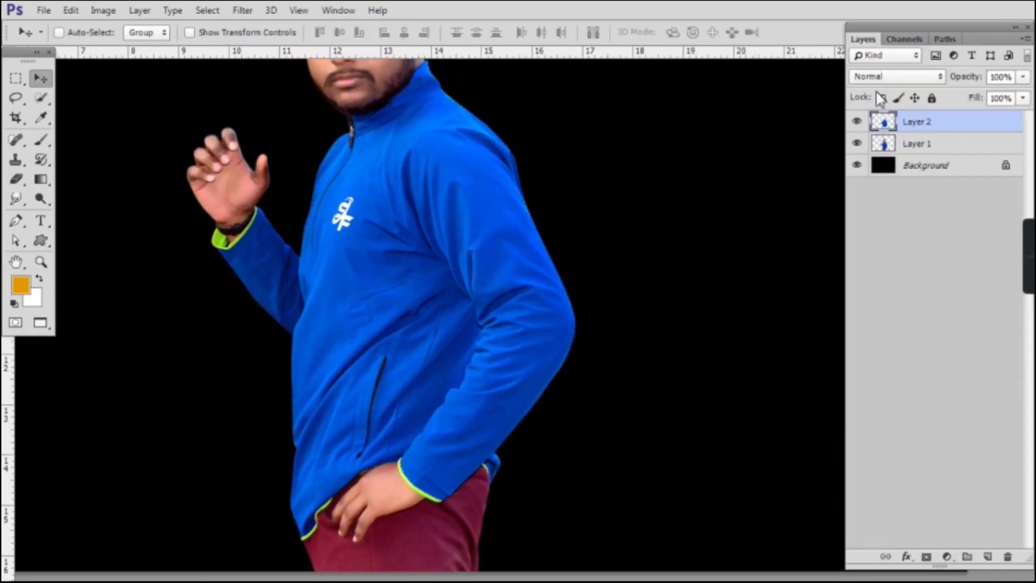
Load the jacket layer's outline as a selection, fill it with red e50000 and deselect
{"action": "left_click", "coordinate": [885, 122], "text": "ctrl"}
{"action": "left_click", "coordinate": [19, 283]}
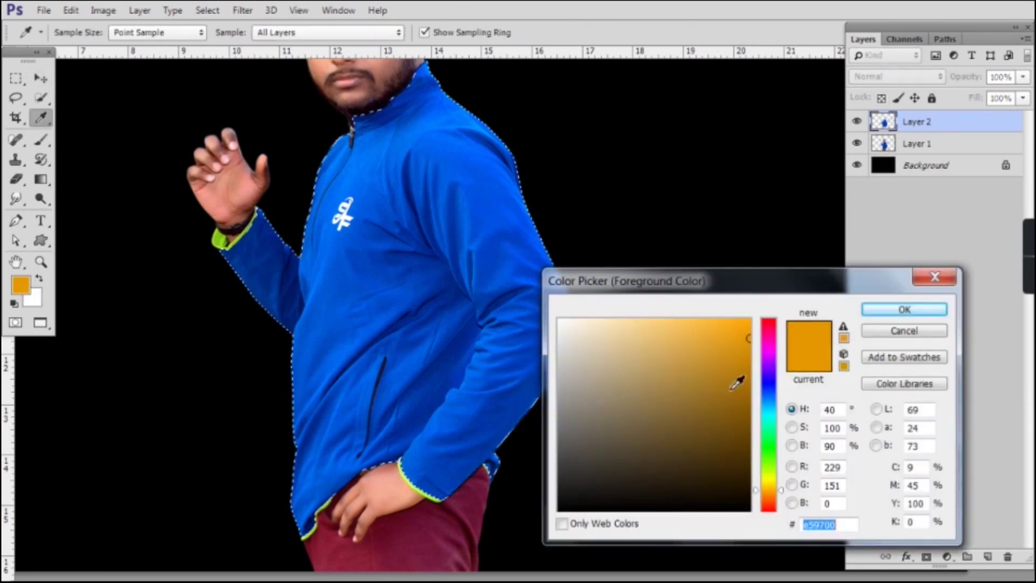
{"action": "left_click_drag", "start_coordinate": [769, 341], "coordinate": [774, 289]}
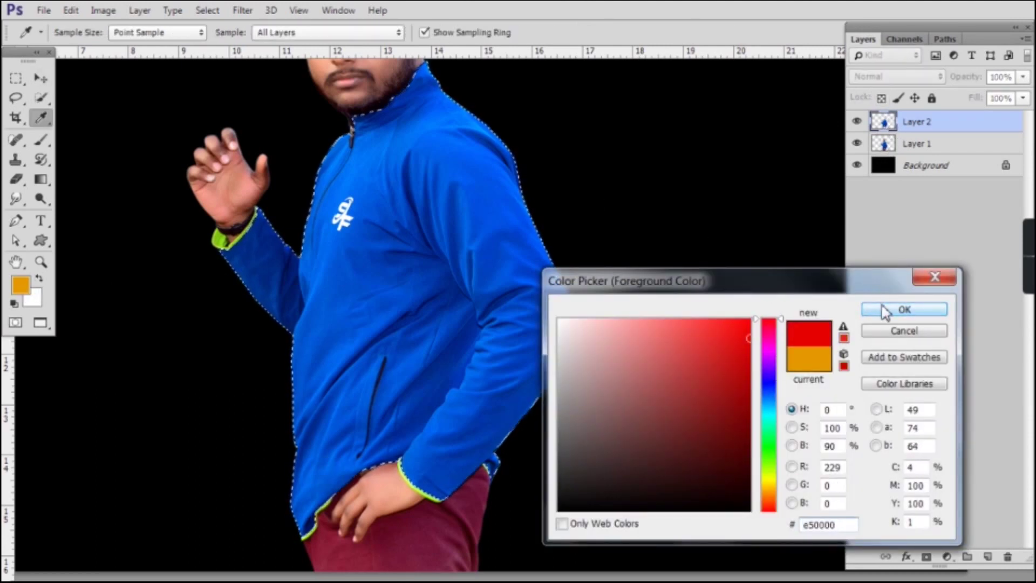
{"action": "left_click", "coordinate": [885, 310]}
{"action": "key", "text": "alt+BackSpace"}
{"action": "key", "text": "ctrl+d"}
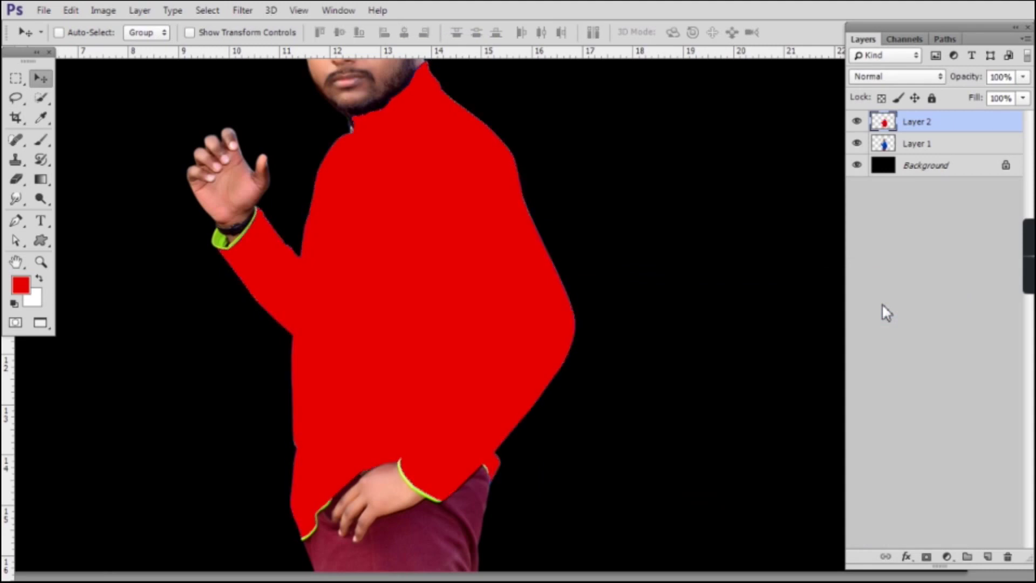
Step through the blend modes for the red jacket layer and set it to Hue
{"action": "left_click_drag", "start_coordinate": [540, 367], "coordinate": [567, 393]}
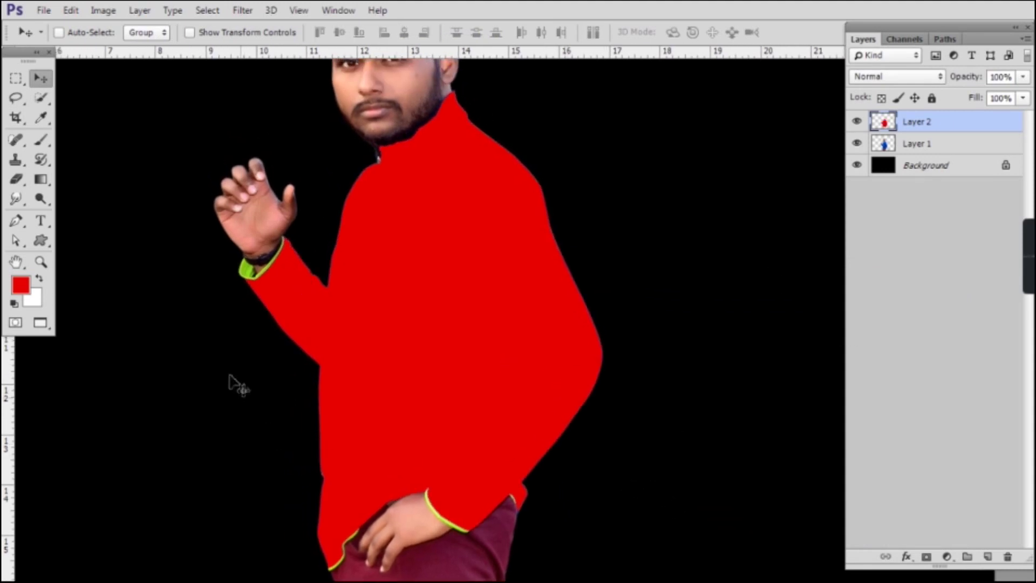
{"action": "left_click", "coordinate": [899, 78]}
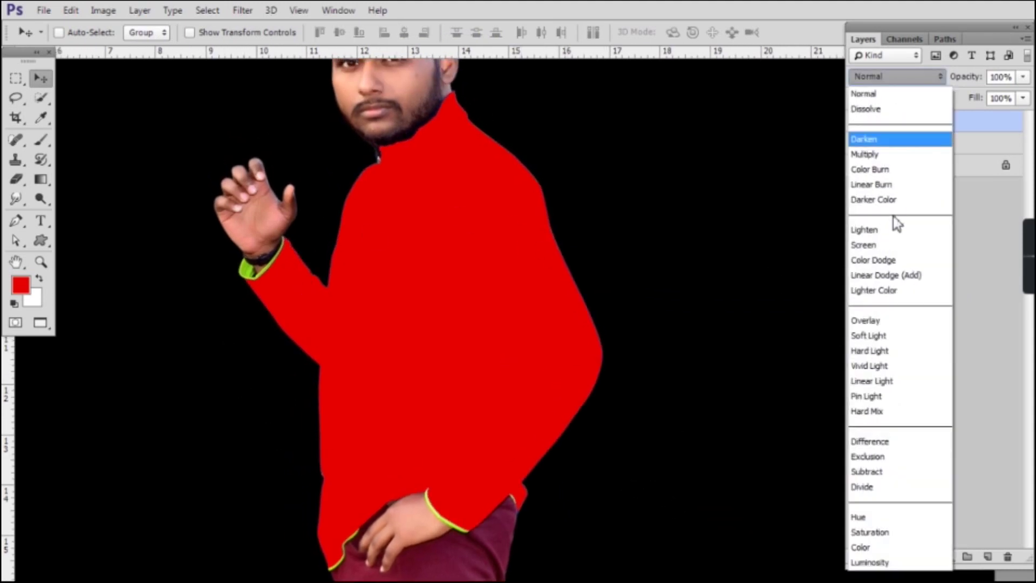
{"action": "left_click", "coordinate": [883, 170]}
{"action": "key", "text": "Down"}
{"action": "key", "text": "Down"}
{"action": "key", "text": "Down"}
{"action": "key", "text": "Down"}
{"action": "key", "text": "Down"}
{"action": "key", "text": "Down"}
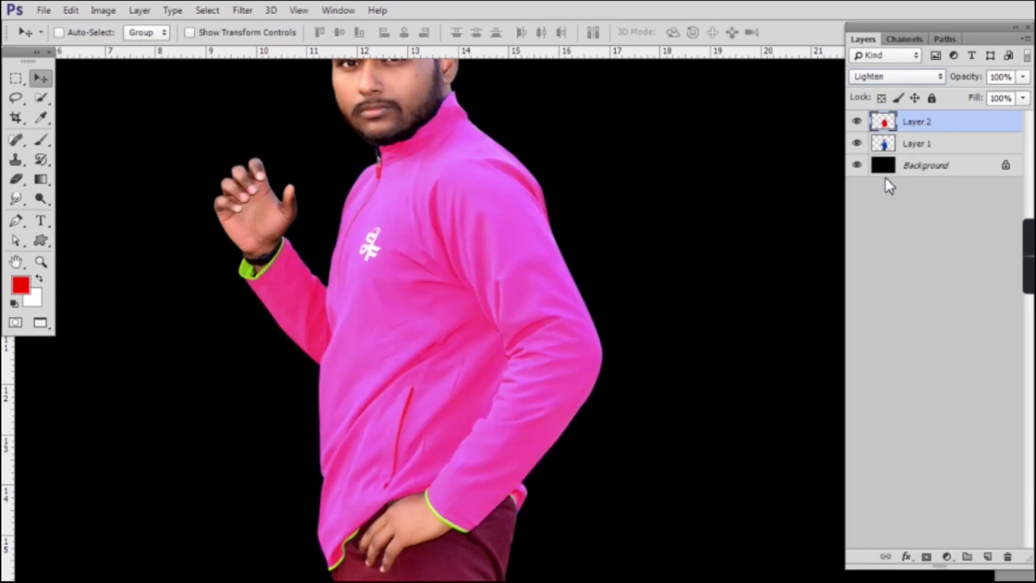
{"action": "key", "text": "Down"}
{"action": "key", "text": "Down"}
{"action": "key", "text": "Down"}
{"action": "key", "text": "Down"}
{"action": "key", "text": "Down"}
{"action": "key", "text": "Down"}
{"action": "key", "text": "Down"}
{"action": "key", "text": "Down"}
{"action": "key", "text": "Down"}
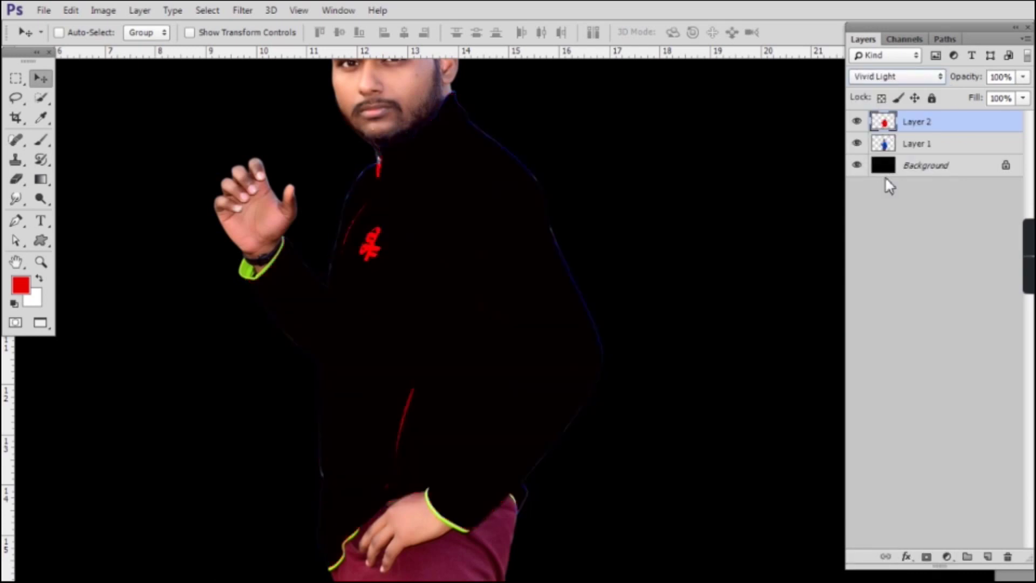
{"action": "key", "text": "Down"}
{"action": "key", "text": "Down"}
{"action": "key", "text": "Down"}
{"action": "key", "text": "Down"}
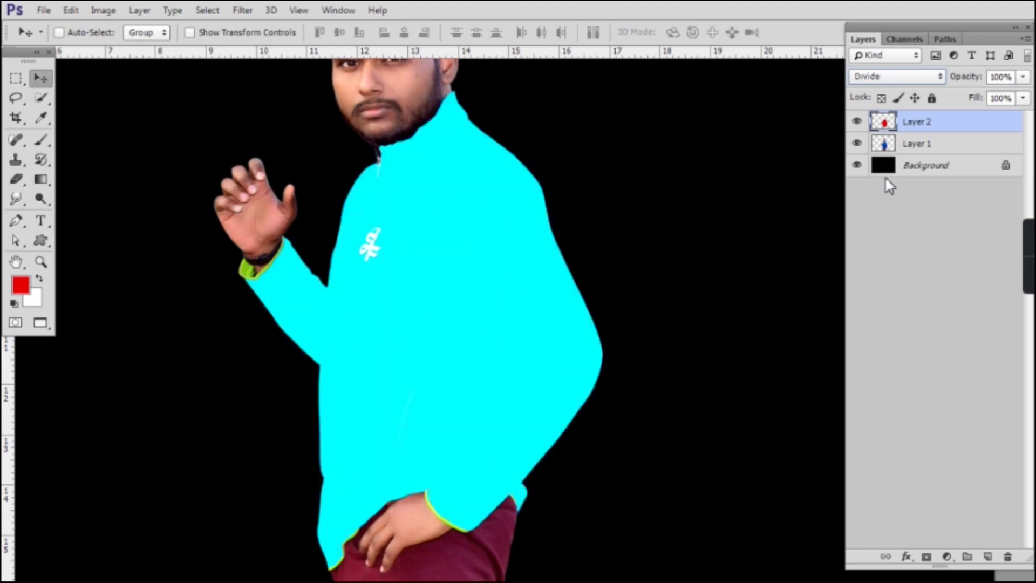
{"action": "scroll", "coordinate": [741, 168], "scroll_direction": "down", "scroll_amount": 2}
{"action": "scroll", "coordinate": [527, 224], "scroll_direction": "up", "scroll_amount": 2}
{"action": "scroll", "coordinate": [453, 551], "scroll_direction": "down", "scroll_amount": 4}
{"action": "scroll", "coordinate": [581, 367], "scroll_direction": "up", "scroll_amount": 6}
{"action": "scroll", "coordinate": [580, 367], "scroll_direction": "down", "scroll_amount": 4}
{"action": "scroll", "coordinate": [585, 155], "scroll_direction": "up", "scroll_amount": 6}
{"action": "scroll", "coordinate": [585, 155], "scroll_direction": "down", "scroll_amount": 1}
Smudge the red layer's edges along the collar, shoulder and bent arm at 39% strength with a brush up to 175 px
{"action": "left_click", "coordinate": [16, 199]}
{"action": "left_click", "coordinate": [944, 39]}
{"action": "left_click", "coordinate": [864, 39]}
{"action": "left_click_drag", "start_coordinate": [500, 235], "coordinate": [498, 199]}
{"action": "left_click_drag", "start_coordinate": [497, 161], "coordinate": [359, 154]}
{"action": "key", "text": "bracketright"}
{"action": "key", "text": "bracketright"}
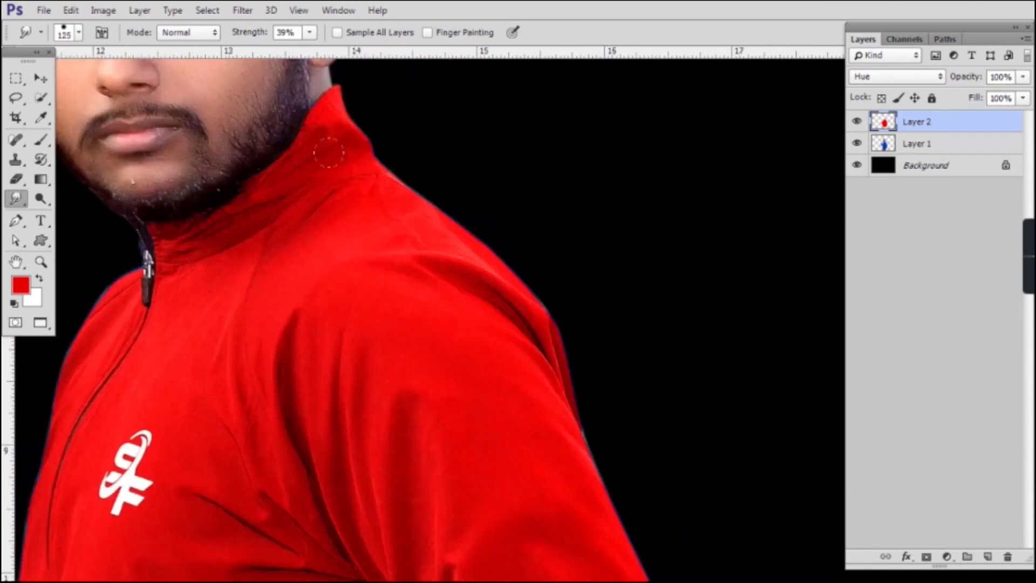
{"action": "key", "text": "bracketright"}
{"action": "left_click_drag", "start_coordinate": [448, 292], "coordinate": [419, 197]}
{"action": "mouse_move", "coordinate": [556, 391]}
{"action": "left_mouse_down"}
{"action": "mouse_move", "coordinate": [540, 266]}
{"action": "mouse_move", "coordinate": [475, 105]}
{"action": "left_mouse_up"}
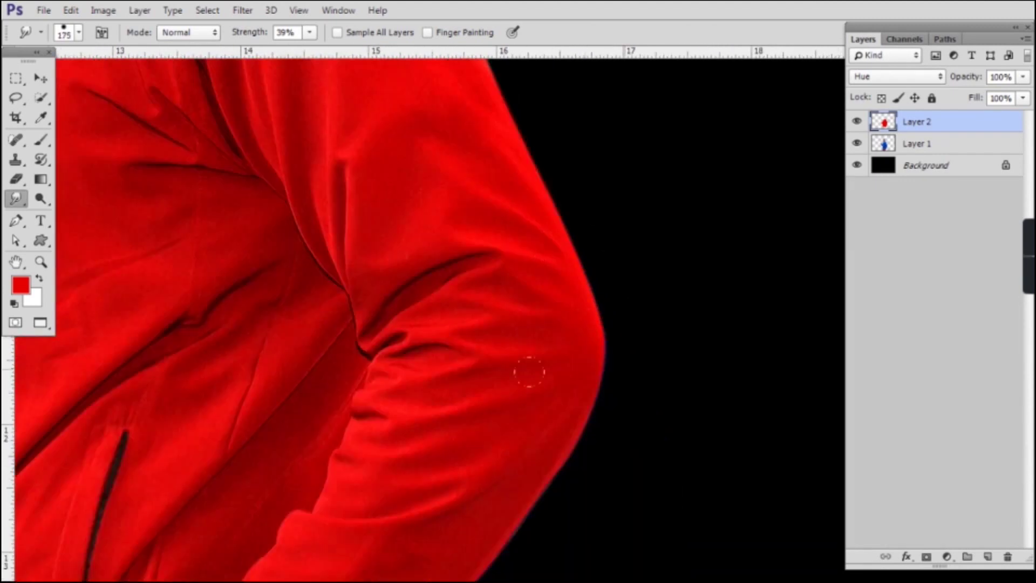
{"action": "left_click_drag", "start_coordinate": [477, 468], "coordinate": [463, 267]}
Smudge the red layer over the blue fringe along the jacket's lower front and raised sleeve with a 150 px brush
{"action": "key", "text": "bracketleft"}
{"action": "key", "text": "bracketleft"}
{"action": "left_click_drag", "start_coordinate": [343, 428], "coordinate": [350, 255]}
{"action": "mouse_move", "coordinate": [70, 206]}
{"action": "left_mouse_down"}
{"action": "mouse_move", "coordinate": [437, 351]}
{"action": "mouse_move", "coordinate": [473, 238]}
{"action": "left_mouse_up"}
{"action": "key", "text": "bracketright"}
{"action": "key", "text": "bracketright"}
{"action": "key", "text": "bracketright"}
{"action": "key", "text": "bracketright"}
{"action": "key", "text": "bracketright"}
{"action": "key", "text": "bracketright"}
{"action": "key", "text": "bracketright"}
{"action": "left_click_drag", "start_coordinate": [308, 233], "coordinate": [319, 372]}
{"action": "left_click_drag", "start_coordinate": [282, 250], "coordinate": [380, 459]}
{"action": "key", "text": "bracketright"}
{"action": "key", "text": "bracketright"}
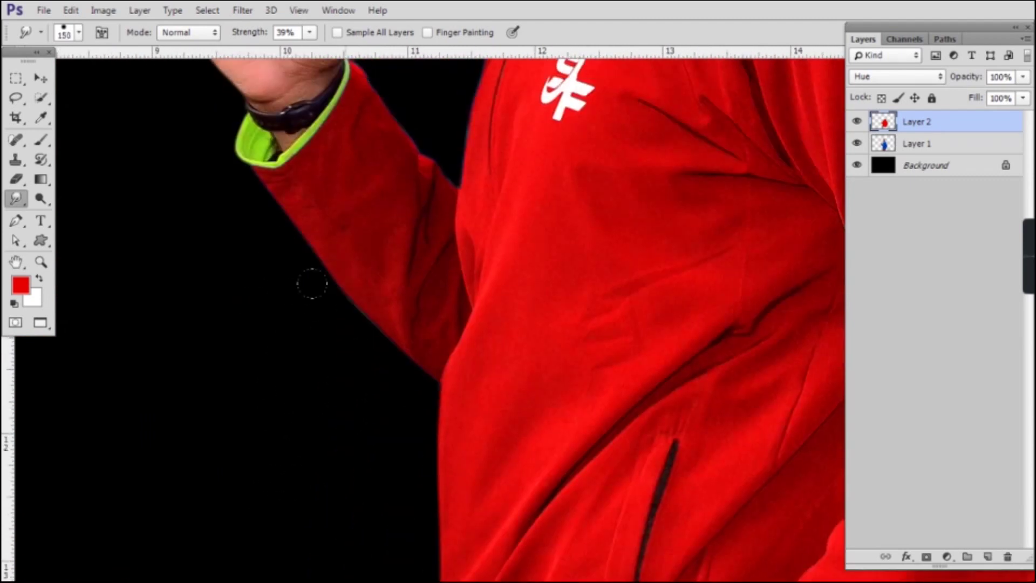
Smudge the red edge beside the raised hand's lime cuff with a 70 px brush
{"action": "left_click_drag", "start_coordinate": [251, 206], "coordinate": [180, 395]}
{"action": "key", "text": "bracketleft"}
{"action": "key", "text": "bracketleft"}
{"action": "key", "text": "bracketleft"}
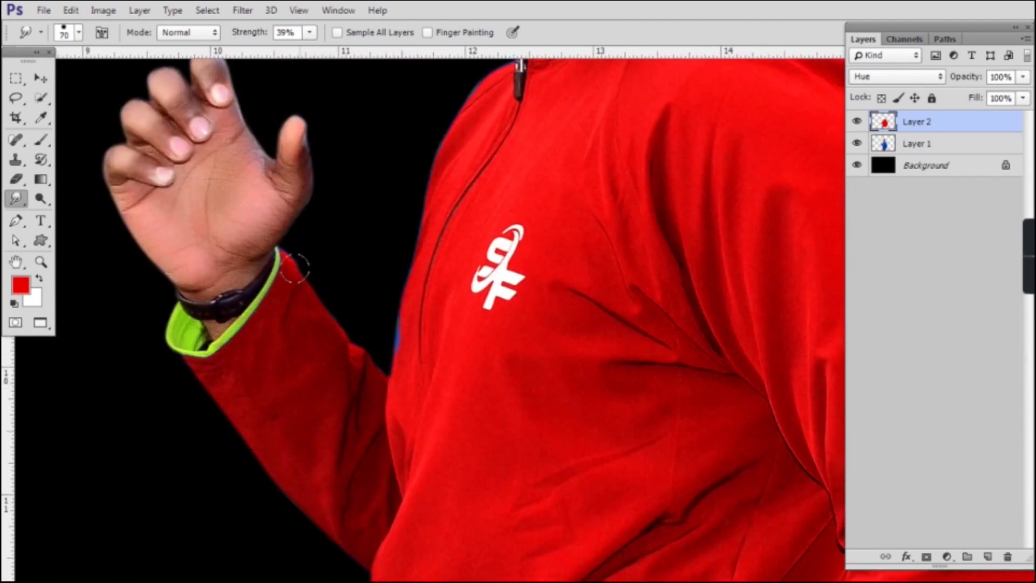
Merge the red jacket layer down into Layer 1 and switch the document to full-screen view
{"action": "key", "text": "ctrl+minus"}
{"action": "key", "text": "v"}
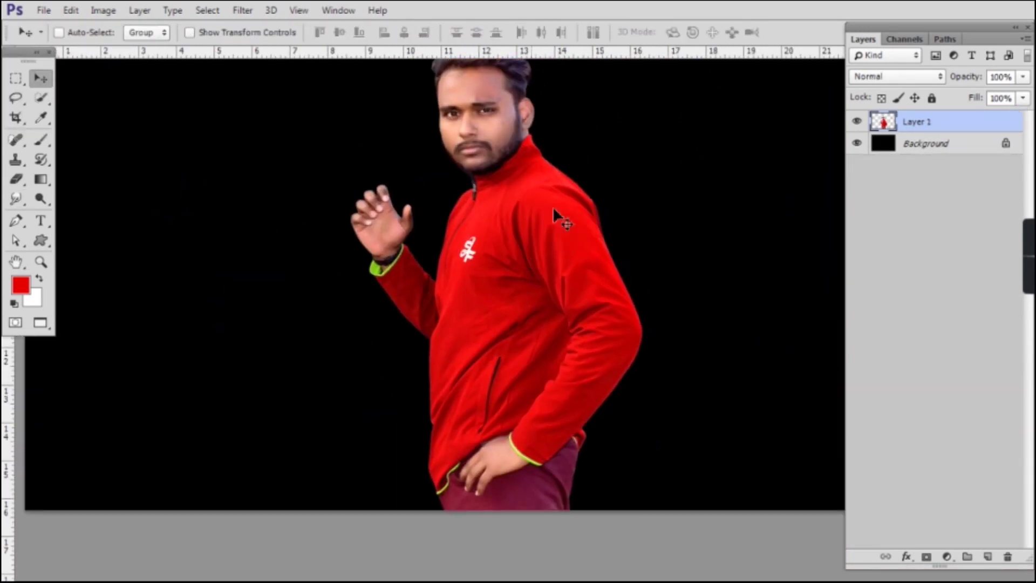
{"action": "right_click", "coordinate": [514, 249]}
{"action": "left_click", "coordinate": [539, 259]}
{"action": "key", "text": "f"}
{"action": "key", "text": "f"}
{"action": "key", "text": "f"}
Trace a Pen path along the inner edge of the raised sleeve's lime cuff and under the watch strap
{"action": "left_click_drag", "start_coordinate": [660, 322], "coordinate": [629, 202]}
{"action": "scroll", "coordinate": [356, 253], "scroll_direction": "up", "scroll_amount": 5}
{"action": "left_click_drag", "start_coordinate": [518, 108], "coordinate": [514, 87]}
{"action": "key", "text": "p"}
{"action": "left_click_drag", "start_coordinate": [433, 354], "coordinate": [486, 353]}
{"action": "left_click_drag", "start_coordinate": [583, 335], "coordinate": [543, 202]}
{"action": "left_click", "coordinate": [576, 186]}
{"action": "left_click_drag", "start_coordinate": [518, 313], "coordinate": [513, 325]}
{"action": "left_click_drag", "start_coordinate": [420, 447], "coordinate": [498, 279]}
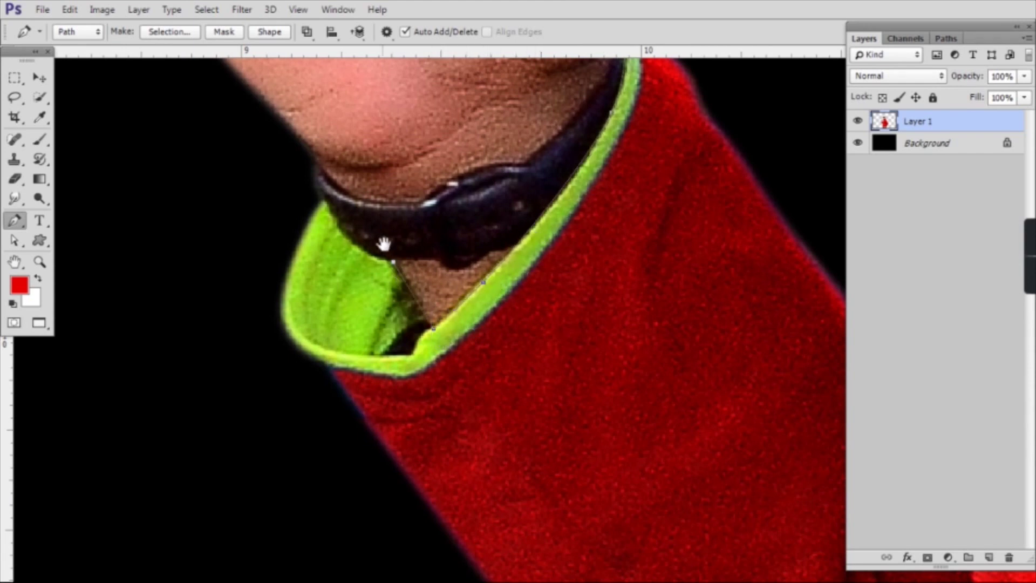
{"action": "left_click_drag", "start_coordinate": [384, 245], "coordinate": [501, 303]}
{"action": "left_click_drag", "start_coordinate": [431, 237], "coordinate": [488, 289]}
{"action": "scroll", "coordinate": [488, 289], "scroll_direction": "up", "scroll_amount": 1}
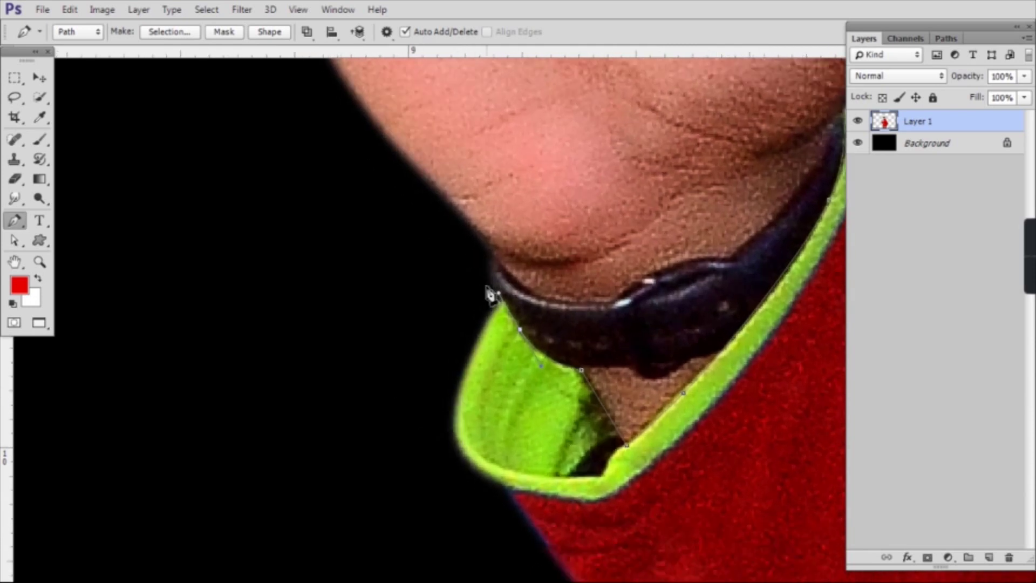
Close the Pen path around the raised hand and convert it to a selection
{"action": "scroll", "coordinate": [432, 330], "scroll_direction": "down", "scroll_amount": 5}
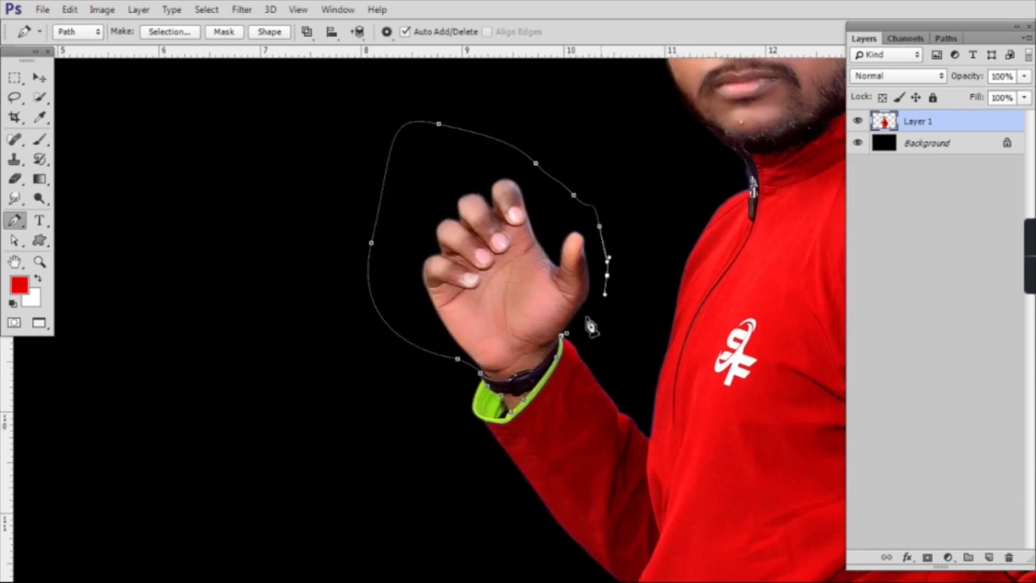
{"action": "scroll", "coordinate": [572, 329], "scroll_direction": "up", "scroll_amount": 5}
{"action": "left_click", "coordinate": [551, 314]}
{"action": "key", "text": "ctrl+Return"}
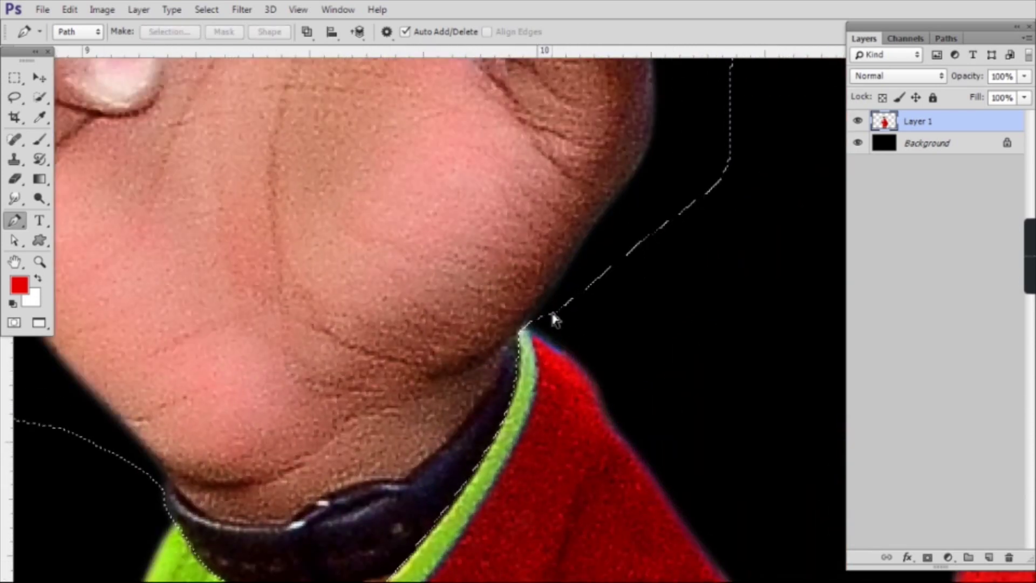
Delete the selected hand and watch from Layer 1 and deselect
{"action": "key", "text": "ctrl+minus"}
{"action": "scroll", "coordinate": [555, 319], "scroll_direction": "down", "scroll_amount": 4}
{"action": "key", "text": "v"}
{"action": "right_click", "coordinate": [549, 458]}
{"action": "left_click", "coordinate": [594, 471]}
{"action": "key", "text": "Delete"}
{"action": "key", "text": "ctrl+d"}
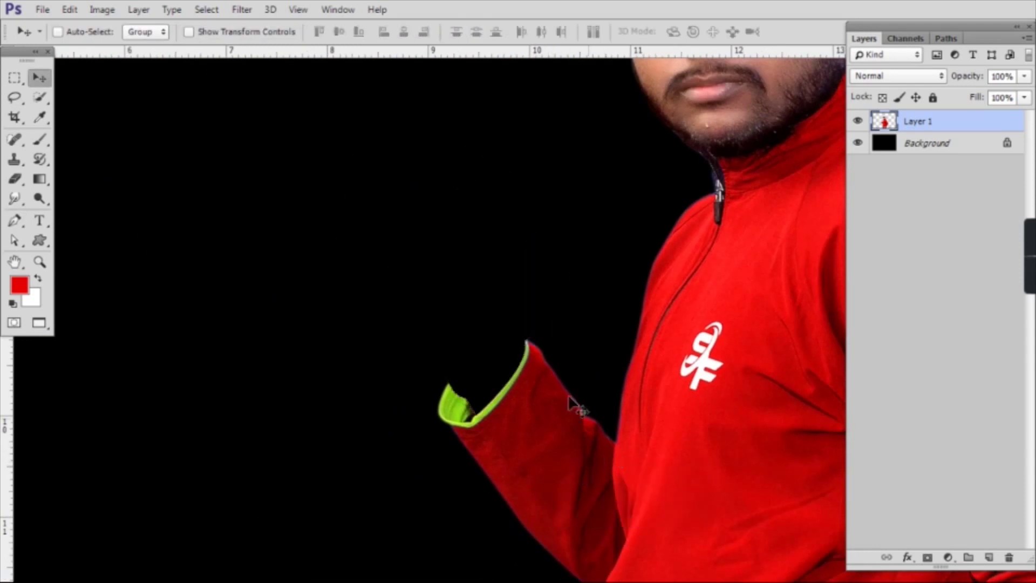
Bring the cut-out hand holding a pistol into 00.psd as a new layer and place it near the empty cuff
{"action": "key", "text": "f"}
{"action": "key", "text": "f"}
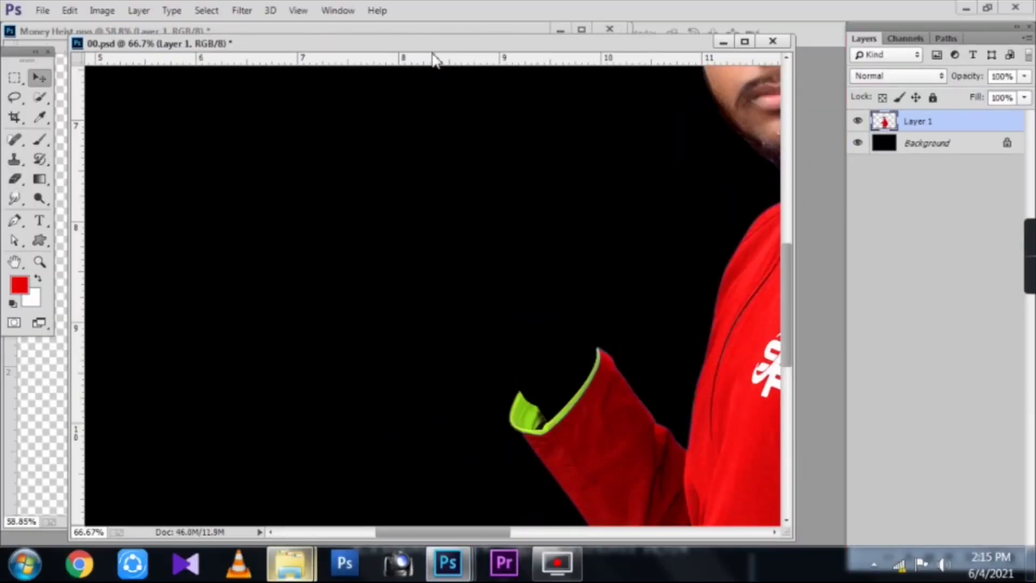
{"action": "scroll", "coordinate": [555, 51], "scroll_direction": "up", "scroll_amount": 1}
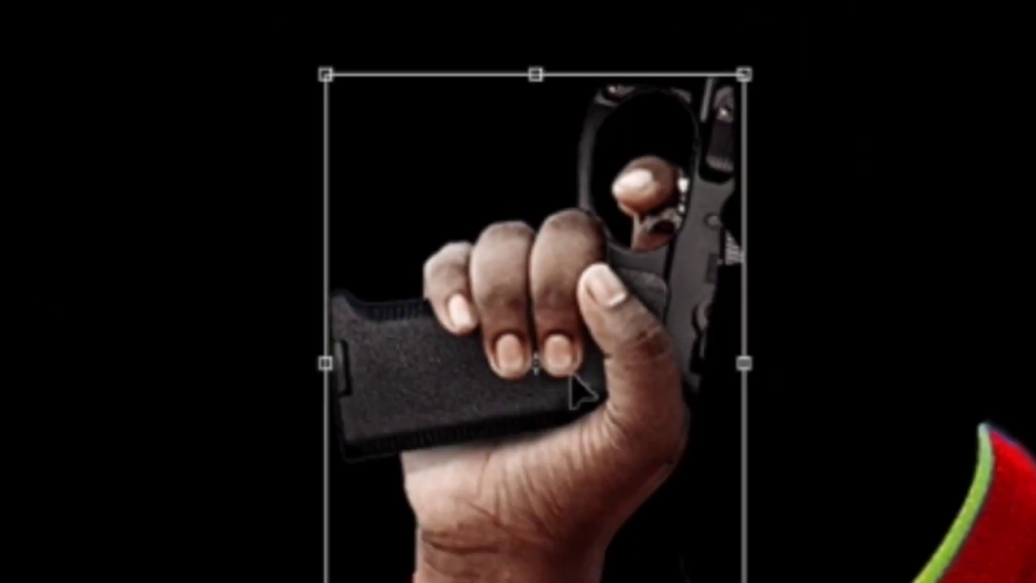
{"action": "left_click_drag", "start_coordinate": [571, 372], "coordinate": [622, 308]}
Try flipping the pistol hand horizontally above the cuff, then undo the transform
{"action": "right_click", "coordinate": [619, 301]}
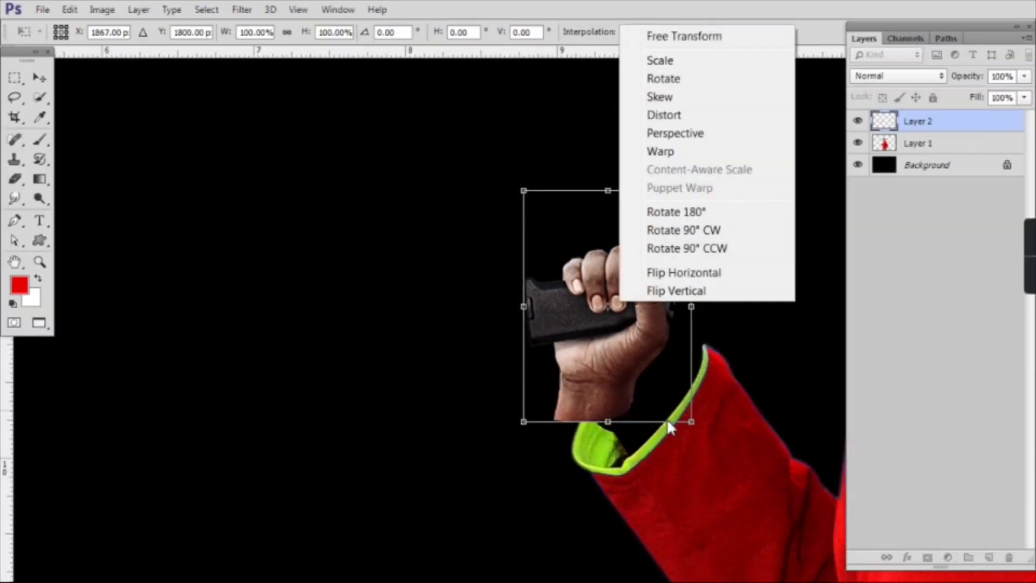
{"action": "left_click", "coordinate": [684, 273]}
{"action": "left_click_drag", "start_coordinate": [688, 345], "coordinate": [591, 289]}
{"action": "key", "text": "Return"}
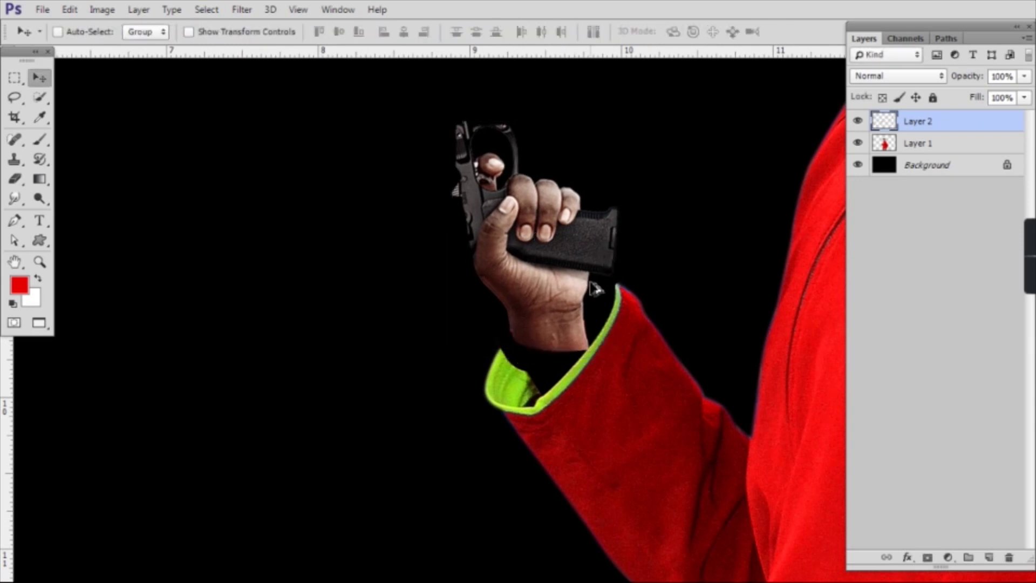
{"action": "key", "text": "ctrl+z"}
Rotate the pistol hand by -39.28° and move its wrist to the opening of the lime cuff
{"action": "key", "text": "ctrl+t"}
{"action": "left_click_drag", "start_coordinate": [514, 218], "coordinate": [632, 218]}
{"action": "left_click_drag", "start_coordinate": [691, 268], "coordinate": [662, 184]}
{"action": "left_click_drag", "start_coordinate": [595, 299], "coordinate": [546, 308]}
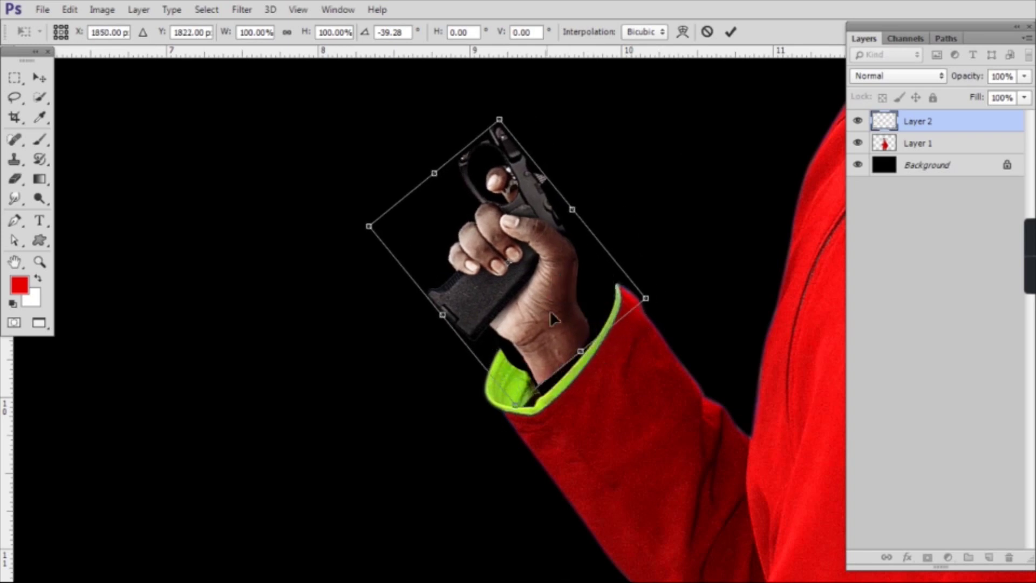
Scale the pistol hand to 120.89%, fit its wrist into the lime cuff and apply the transform
{"action": "left_click_drag", "start_coordinate": [646, 298], "coordinate": [677, 305]}
{"action": "left_click_drag", "start_coordinate": [606, 330], "coordinate": [593, 330]}
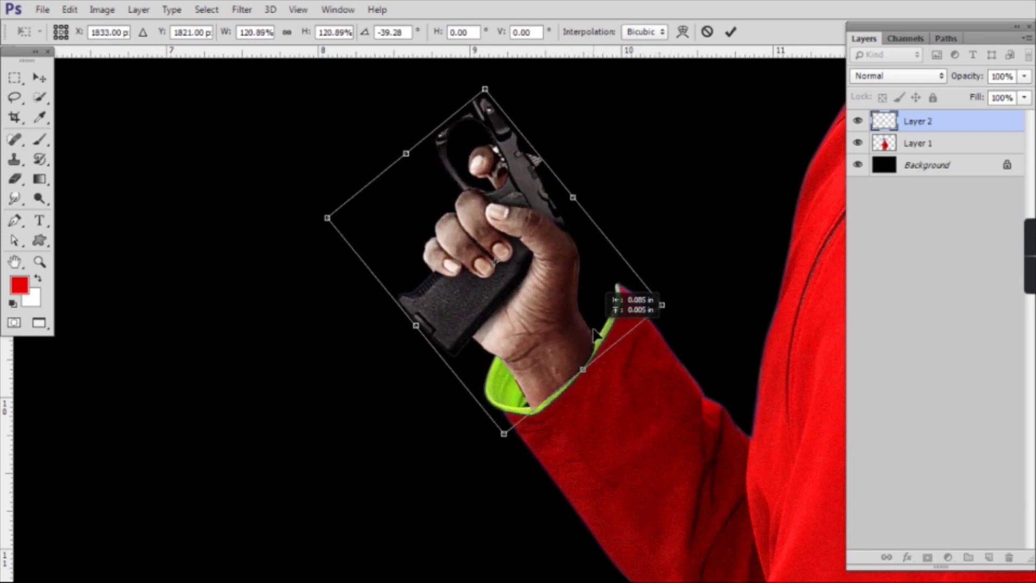
{"action": "key", "text": "Return"}
{"action": "left_click", "coordinate": [484, 350], "text": "alt"}
{"action": "left_click", "coordinate": [484, 350], "text": "alt"}
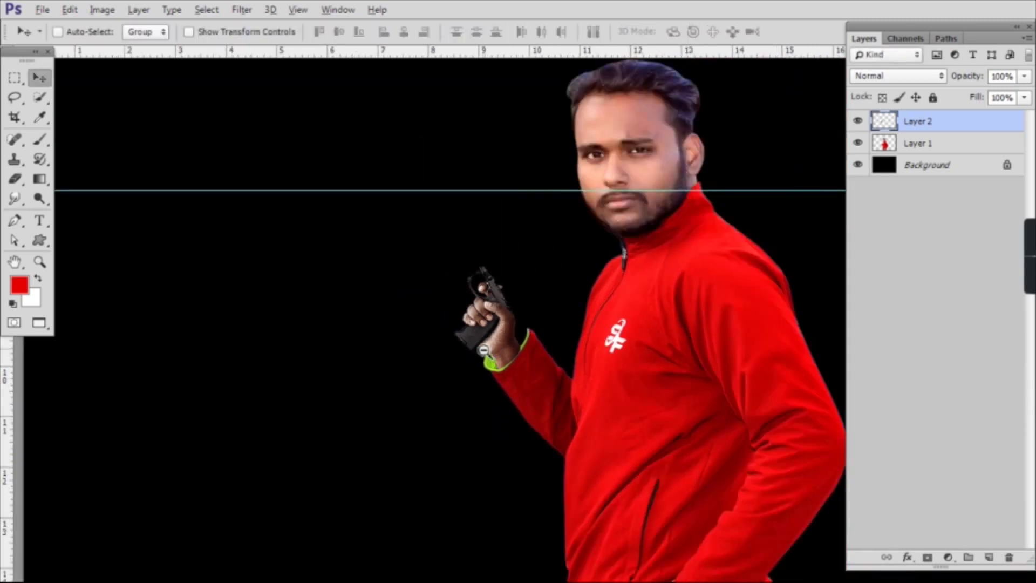
Enlarge the pistol hand on Layer 2, move its wrist back over the lime cuff and apply the transform
{"action": "left_click", "coordinate": [484, 351], "text": "alt"}
{"action": "key", "text": "ctrl+t"}
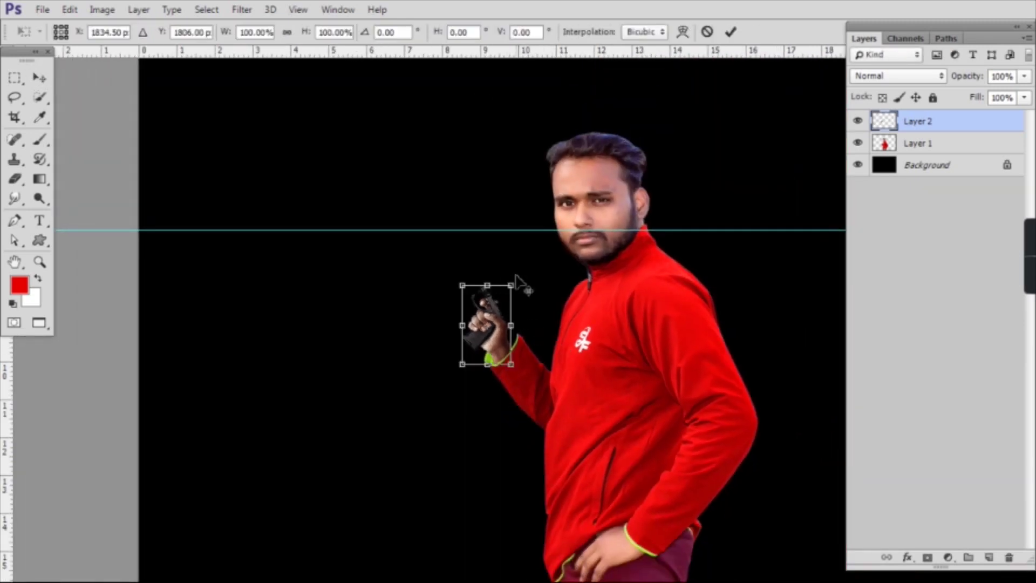
{"action": "left_click_drag", "start_coordinate": [512, 283], "coordinate": [525, 264]}
{"action": "left_click_drag", "start_coordinate": [507, 324], "coordinate": [502, 299]}
{"action": "key", "text": "Return"}
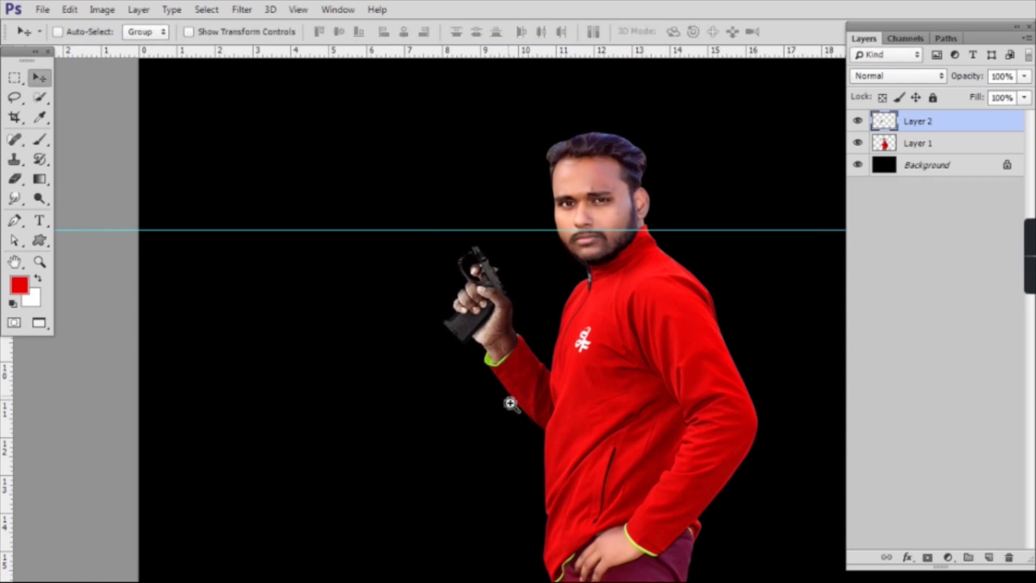
Reduce the pistol hand slightly, shift its wrist back into the cuff opening and apply the transform
{"action": "left_click", "coordinate": [509, 404], "text": "ctrl"}
{"action": "left_click", "coordinate": [545, 417], "text": "ctrl"}
{"action": "key", "text": "ctrl+t"}
{"action": "left_click_drag", "start_coordinate": [537, 312], "coordinate": [524, 294]}
{"action": "left_click_drag", "start_coordinate": [501, 232], "coordinate": [509, 243]}
{"action": "key", "text": "Return"}
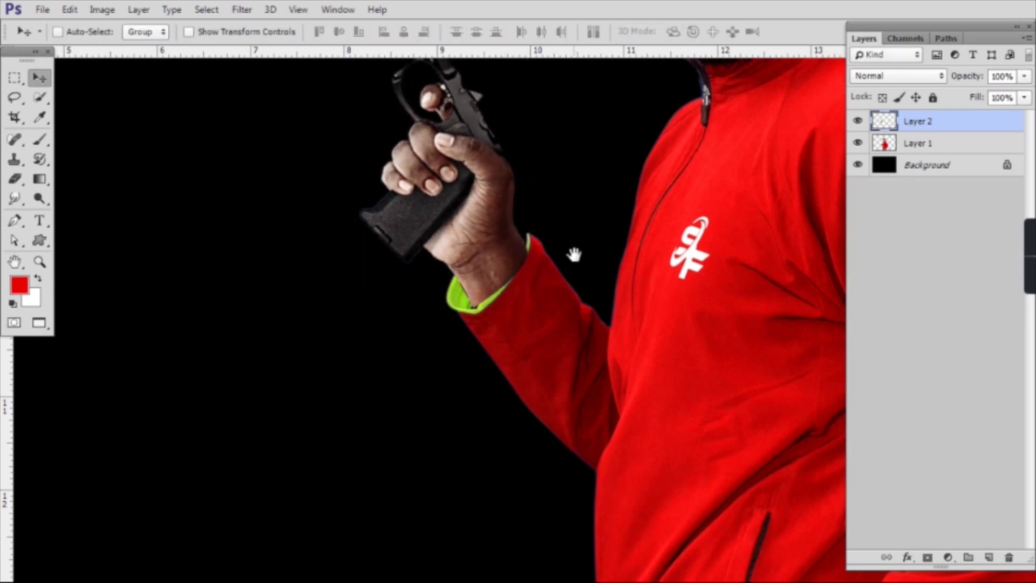
Scale the pistol hand to 92.56% width and 92.40% height at the cuff and apply the transform
{"action": "left_click", "coordinate": [559, 249], "text": "alt"}
{"action": "left_click_drag", "start_coordinate": [604, 269], "coordinate": [466, 218]}
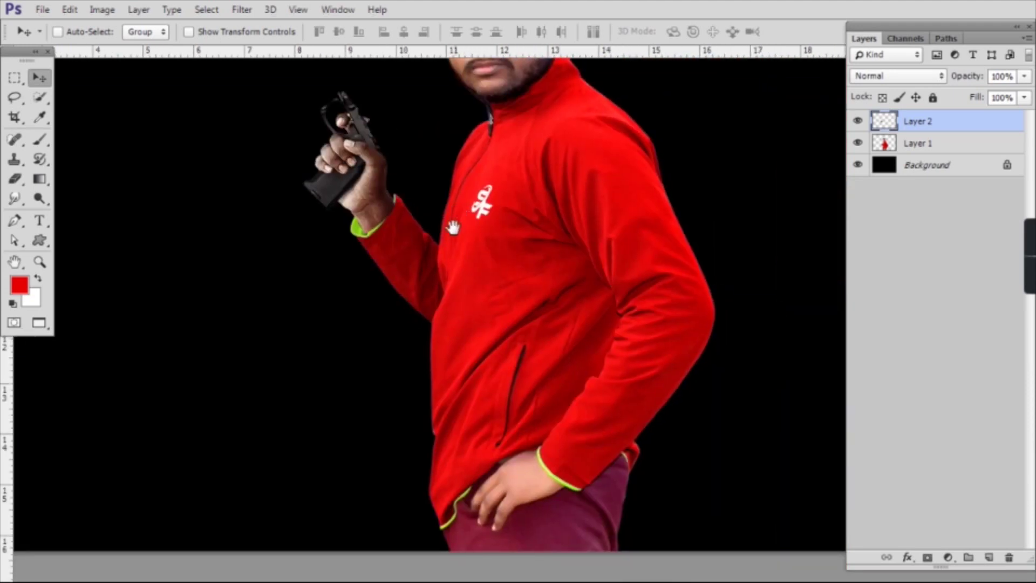
{"action": "scroll", "coordinate": [396, 210], "scroll_direction": "down", "scroll_amount": 3}
{"action": "scroll", "coordinate": [405, 216], "scroll_direction": "up", "scroll_amount": 6}
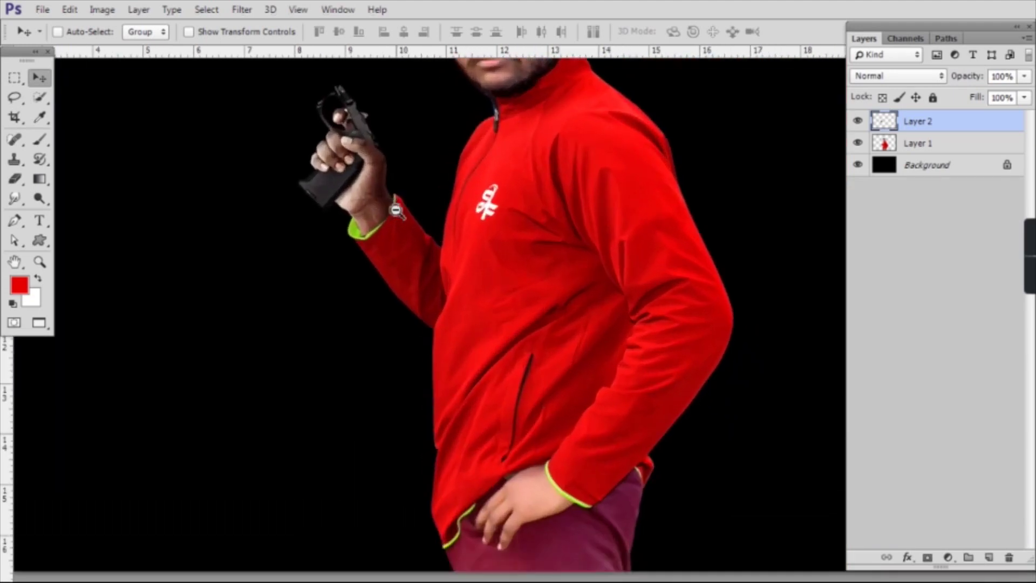
{"action": "left_click_drag", "start_coordinate": [359, 251], "coordinate": [442, 319]}
{"action": "key", "text": "ctrl+t"}
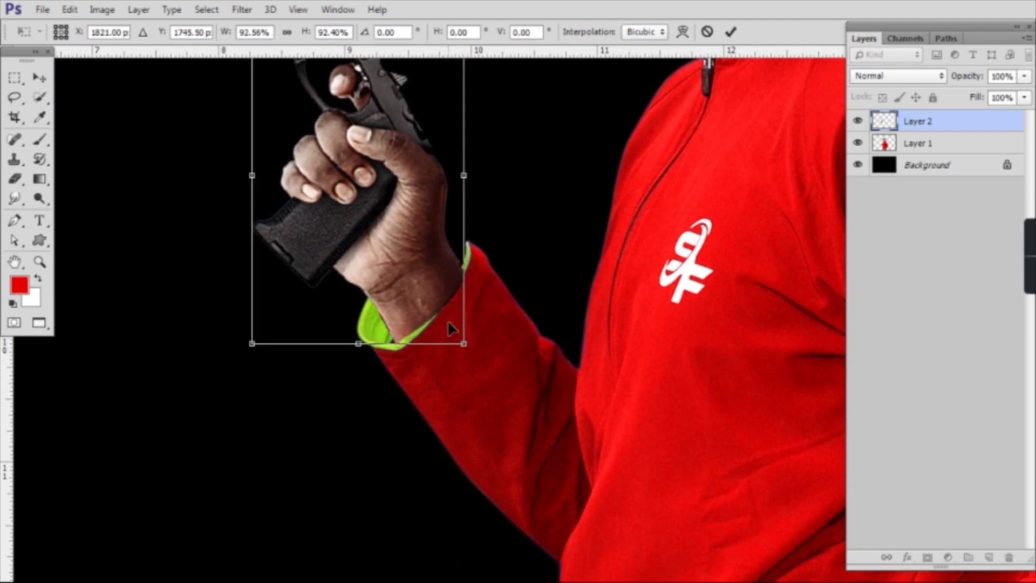
{"action": "key", "text": "Return"}
Lower Layer 2's opacity to 40% and erase the wrist where it overlaps the lime cuff's front edge
{"action": "scroll", "coordinate": [419, 261], "scroll_direction": "up", "scroll_amount": 3}
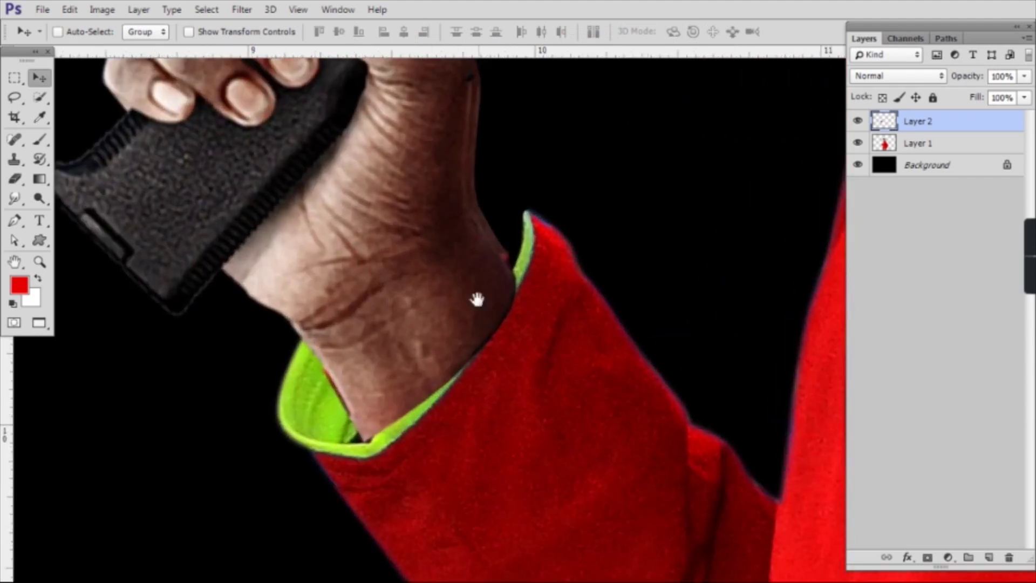
{"action": "key", "text": "4"}
{"action": "key", "text": "e"}
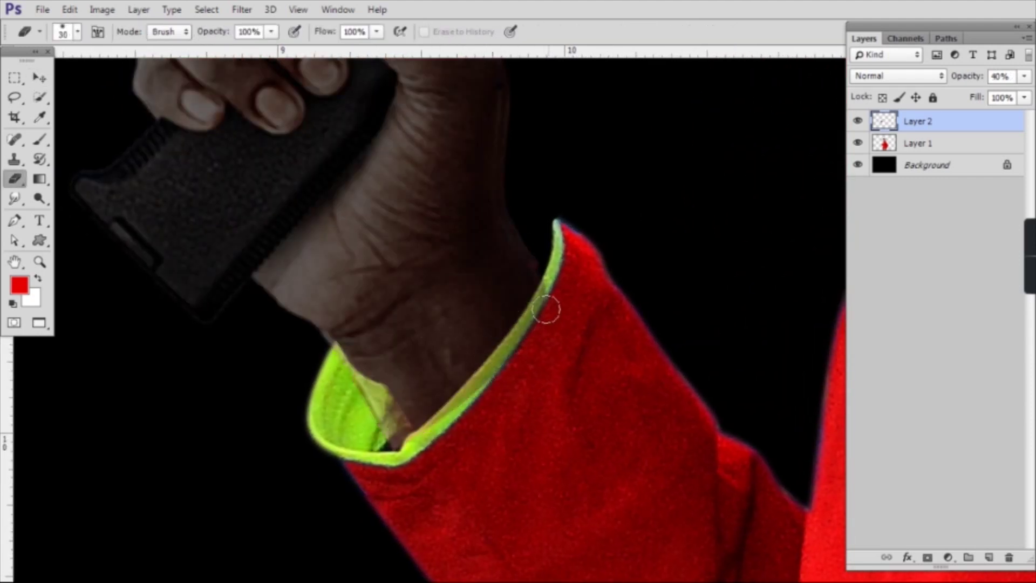
{"action": "left_click_drag", "start_coordinate": [555, 292], "coordinate": [487, 389]}
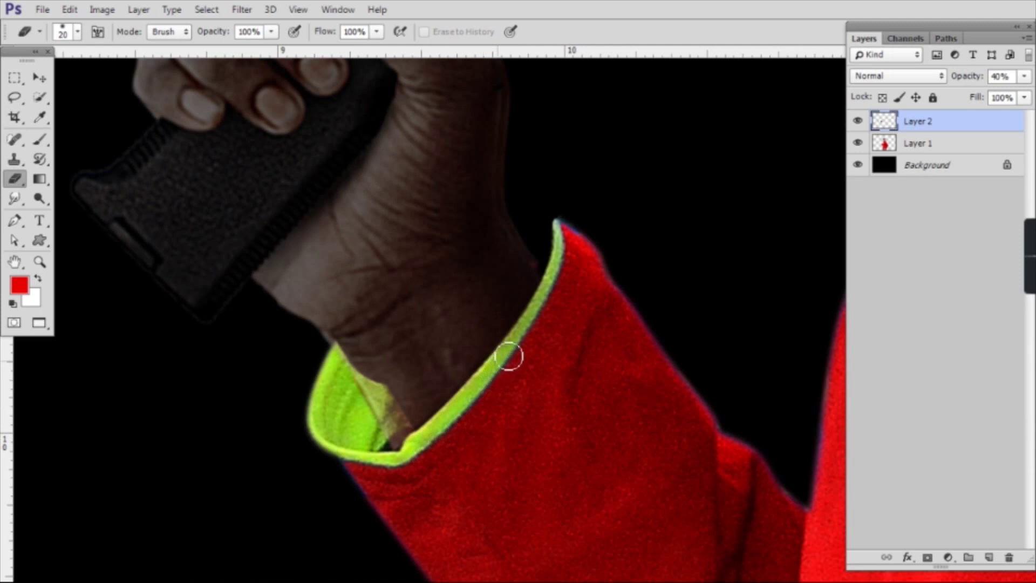
{"action": "left_click_drag", "start_coordinate": [438, 395], "coordinate": [493, 341]}
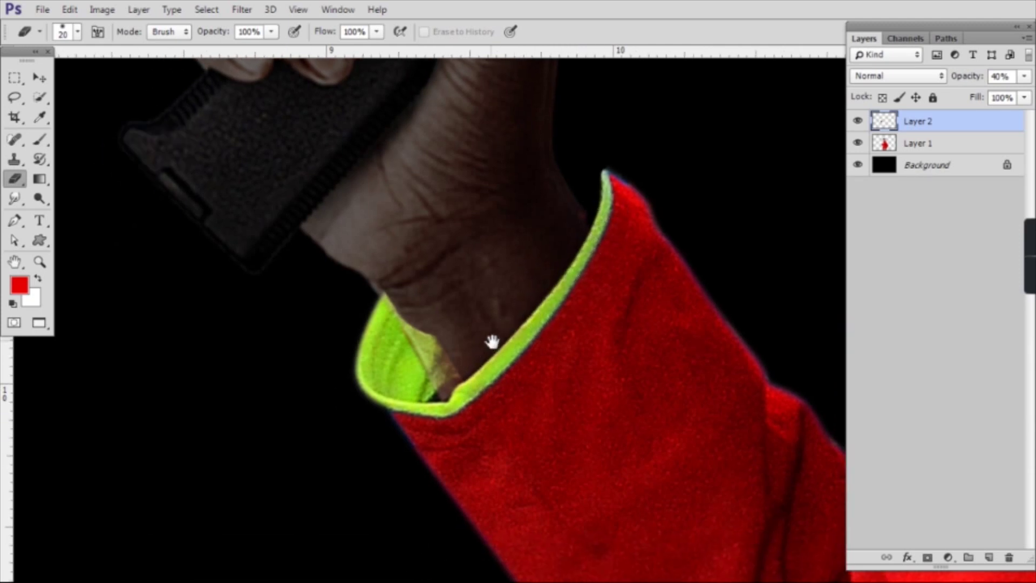
Restore Layer 2's opacity to 100% and erase the leftover skin at the lower corner of the cuff
{"action": "key", "text": "v"}
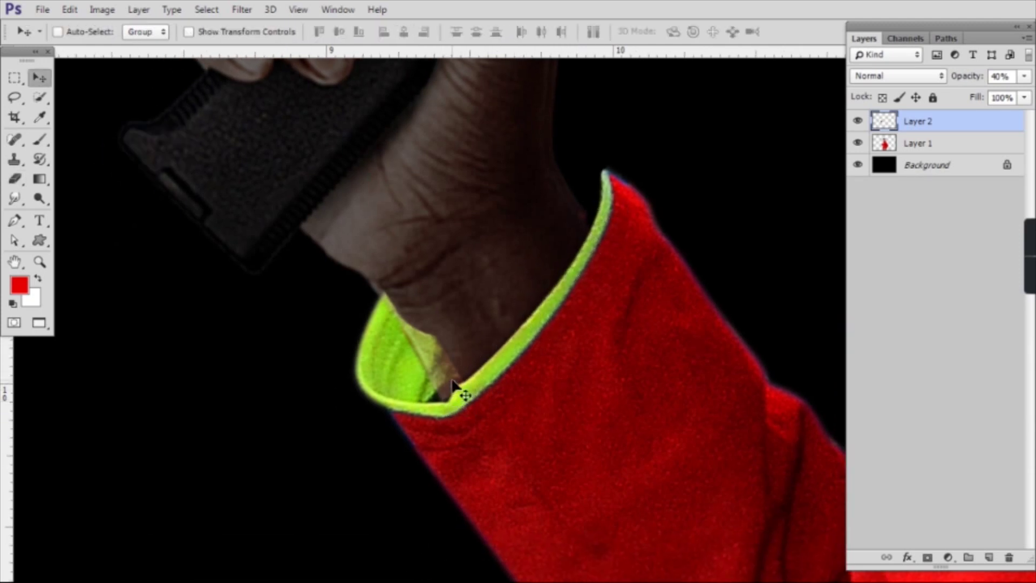
{"action": "key", "text": "0"}
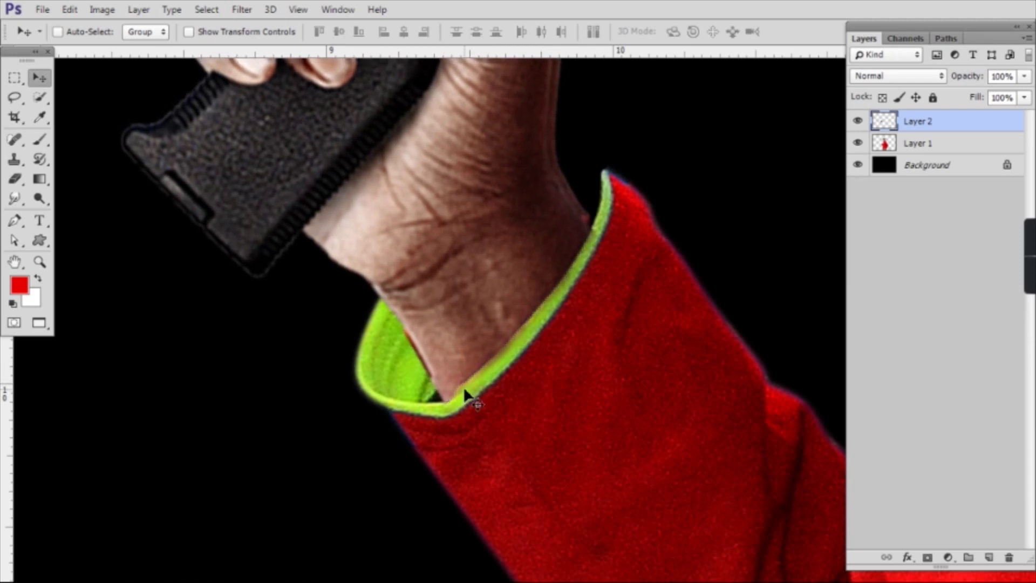
{"action": "key", "text": "e"}
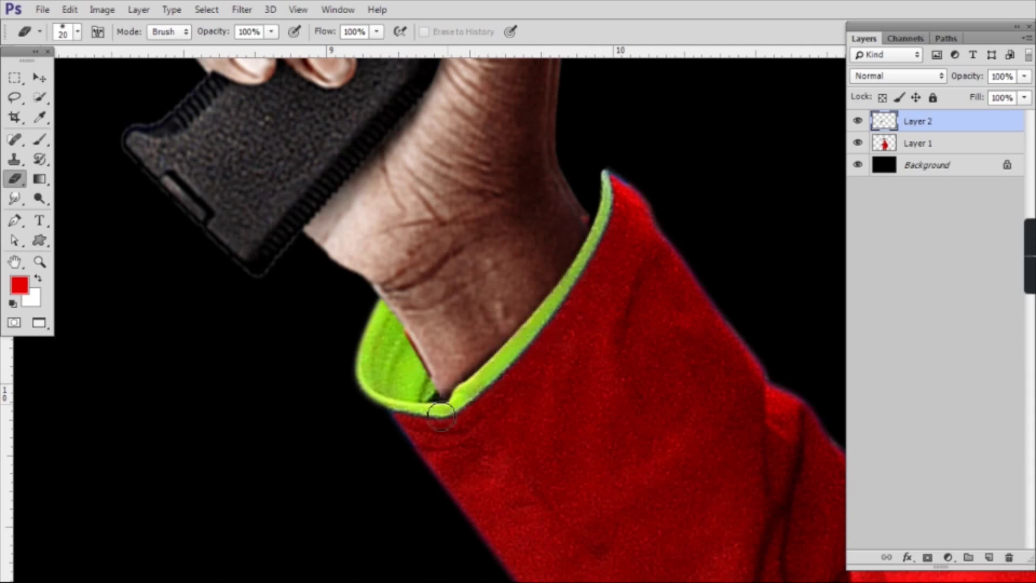
Shift the pistol hand on Layer 2 slightly deeper into the sleeve, keeping Layer 2 as the active layer
{"action": "key", "text": "v"}
{"action": "left_click_drag", "start_coordinate": [451, 327], "coordinate": [455, 329]}
{"action": "left_click_drag", "start_coordinate": [539, 369], "coordinate": [539, 362]}
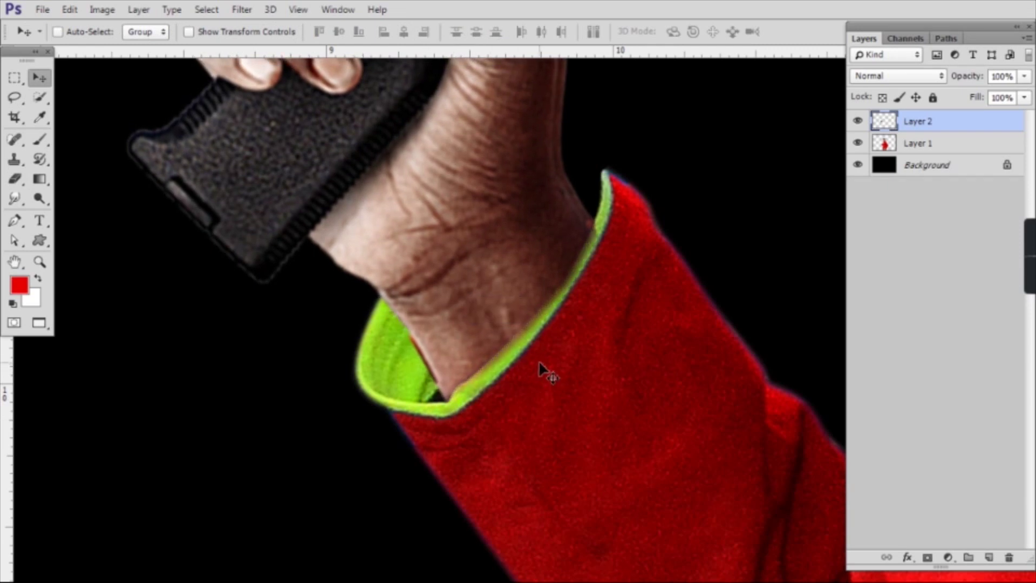
{"action": "right_click", "coordinate": [539, 352]}
{"action": "left_click", "coordinate": [567, 363]}
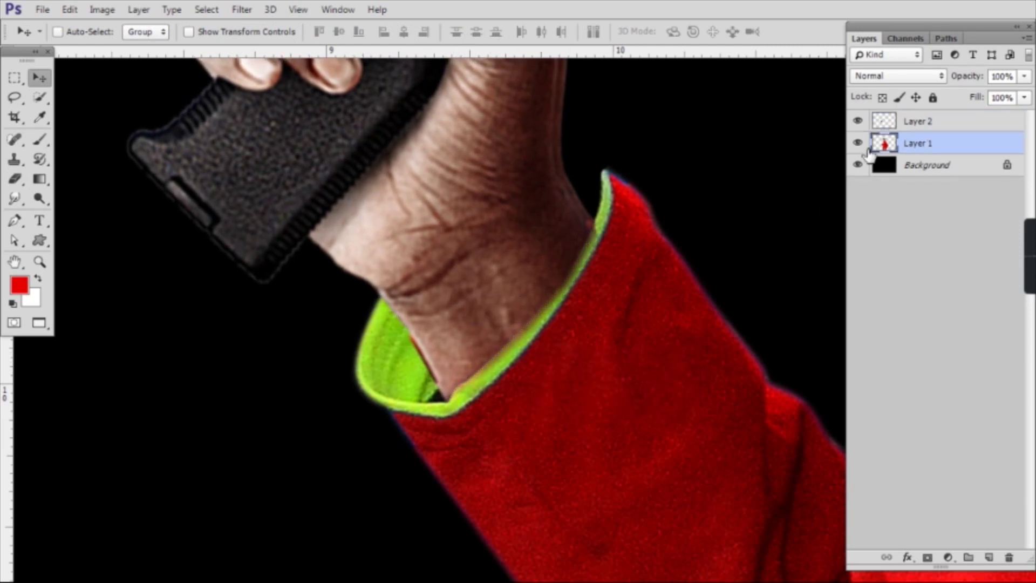
{"action": "right_click", "coordinate": [467, 239]}
{"action": "left_click", "coordinate": [513, 249]}
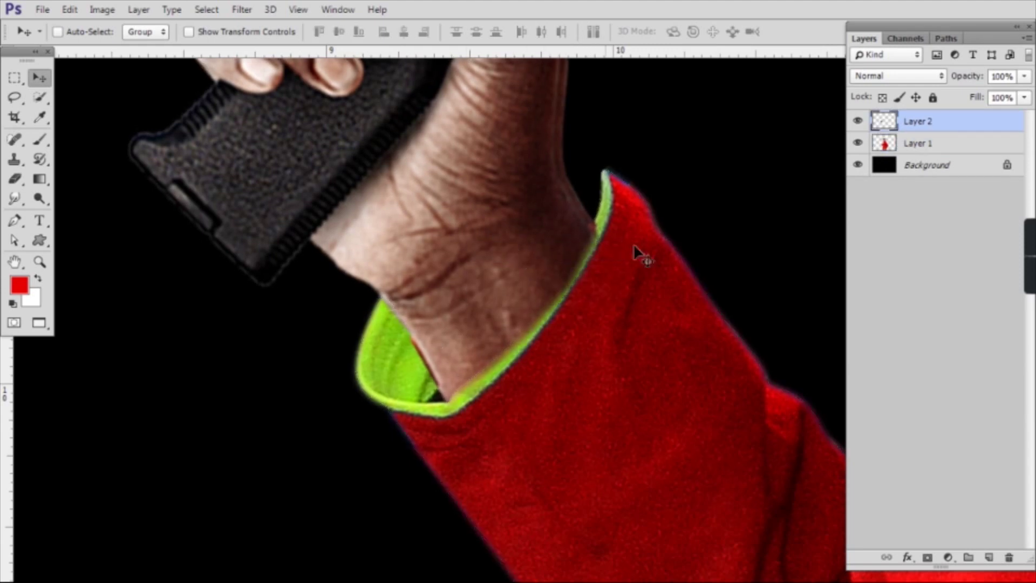
Load Layer 1's outline as a selection, erase Layer 2's wrist over the cuff edge, deselect and clean up the corner
{"action": "left_click", "coordinate": [884, 144], "text": "ctrl"}
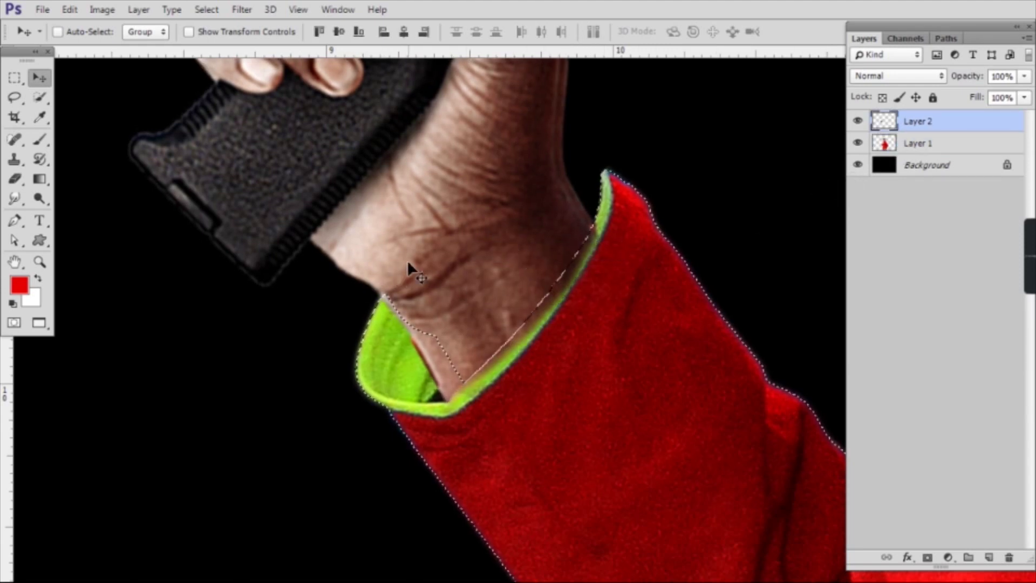
{"action": "left_click_drag", "start_coordinate": [419, 346], "coordinate": [456, 364]}
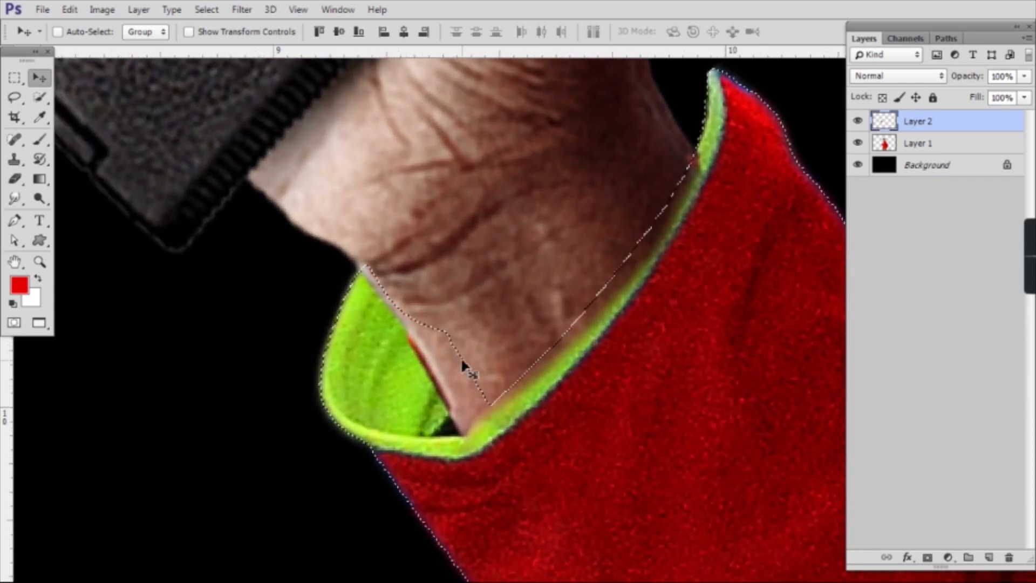
{"action": "key", "text": "ctrl+d"}
{"action": "right_click", "coordinate": [529, 319]}
{"action": "left_click", "coordinate": [500, 292]}
{"action": "key", "text": "ctrl+shift+d"}
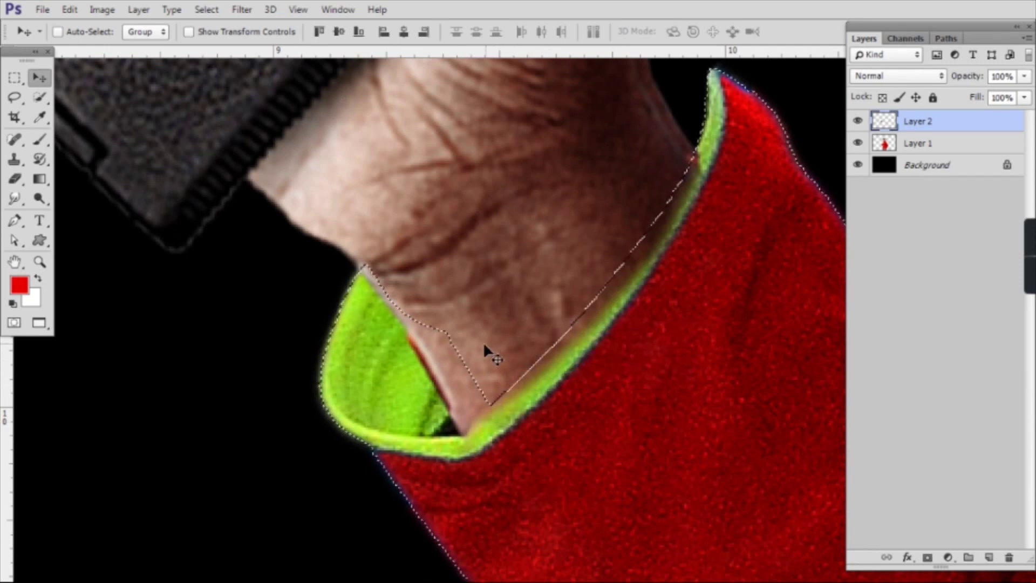
{"action": "key", "text": "e"}
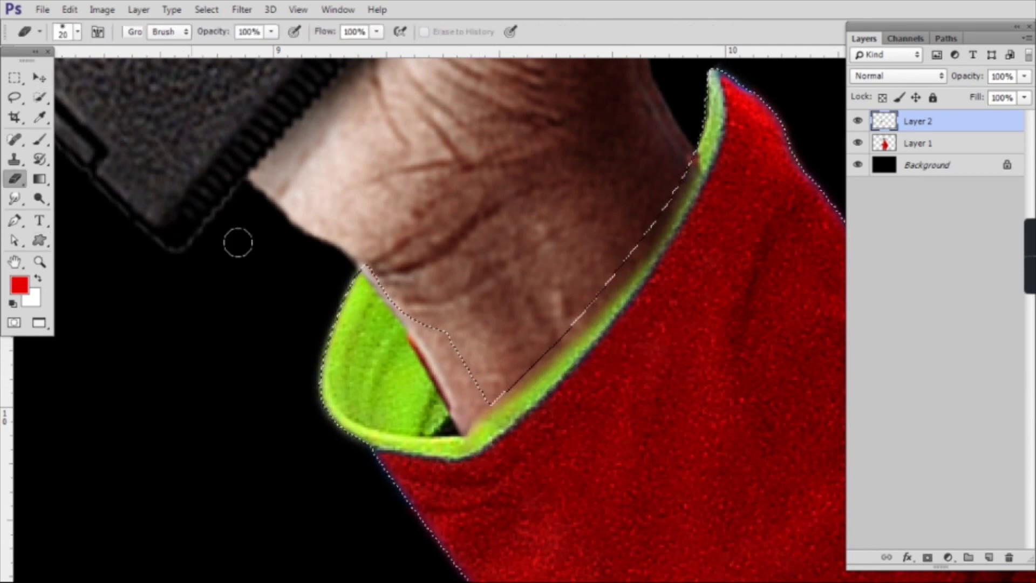
{"action": "mouse_move", "coordinate": [685, 170]}
{"action": "left_mouse_down"}
{"action": "mouse_move", "coordinate": [588, 321]}
{"action": "mouse_move", "coordinate": [503, 387]}
{"action": "left_mouse_up"}
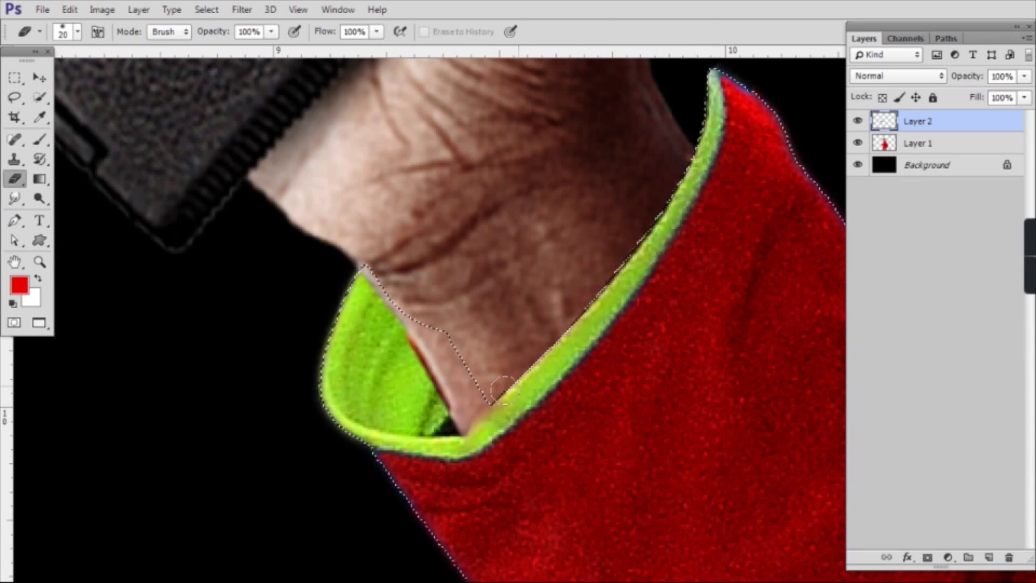
{"action": "key", "text": "ctrl+d"}
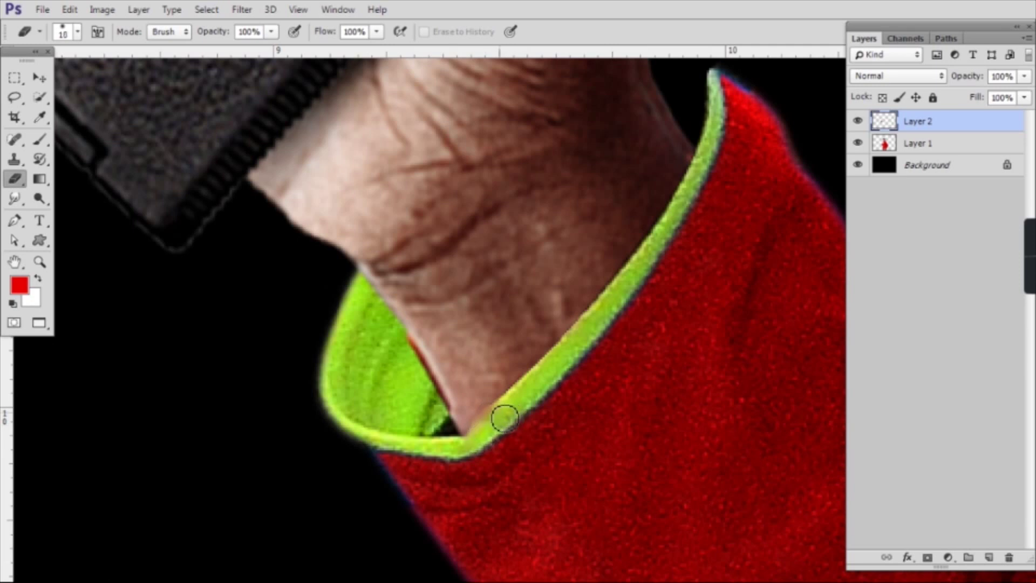
{"action": "key", "text": "ctrl+z"}
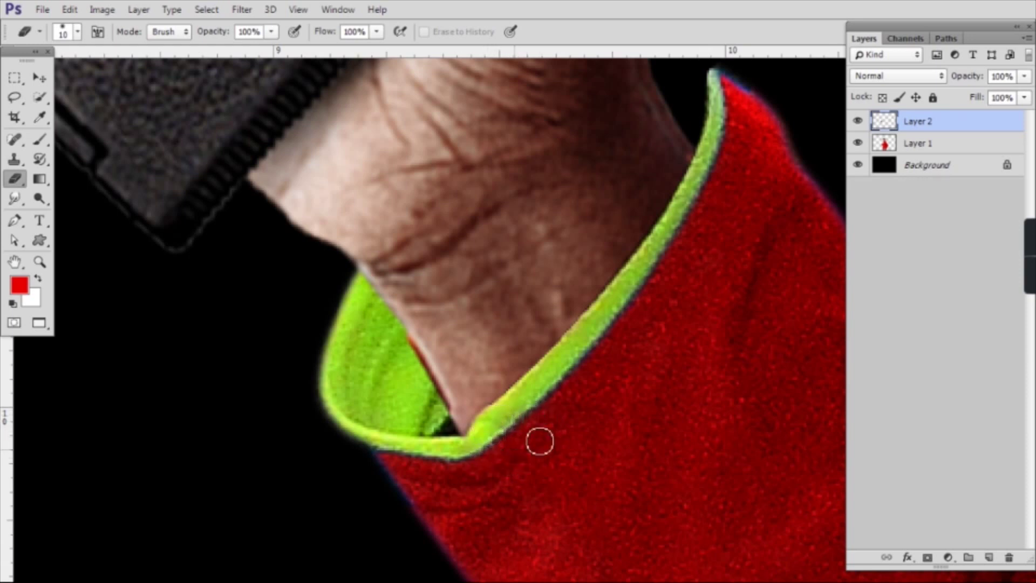
Enlarge the pistol hand slightly from its upper corner, realign the wrist with the cuff and apply the transform
{"action": "key", "text": "ctrl"}
{"action": "scroll", "coordinate": [552, 417], "scroll_direction": "down", "scroll_amount": 6}
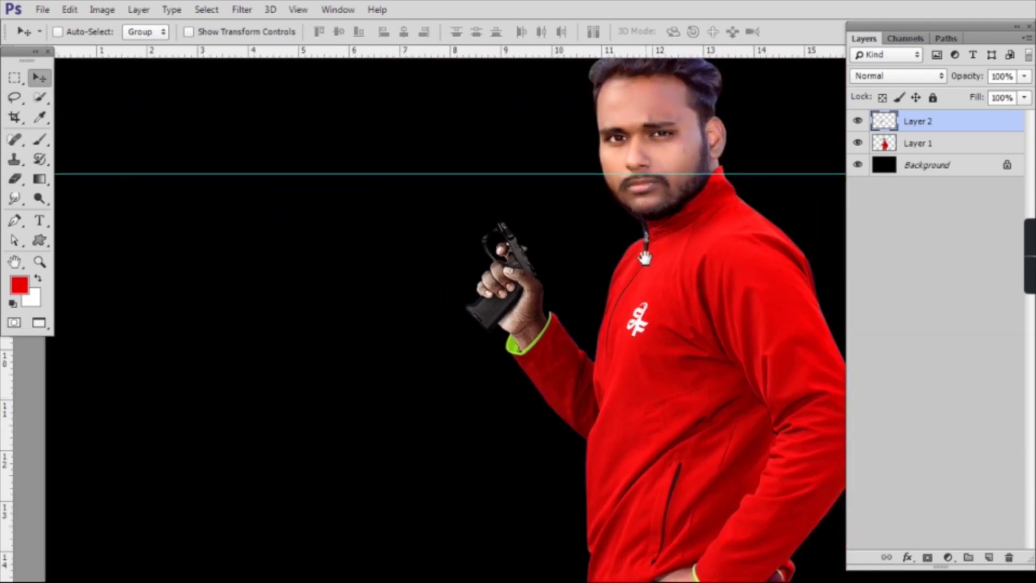
{"action": "left_click", "coordinate": [500, 228], "text": "alt"}
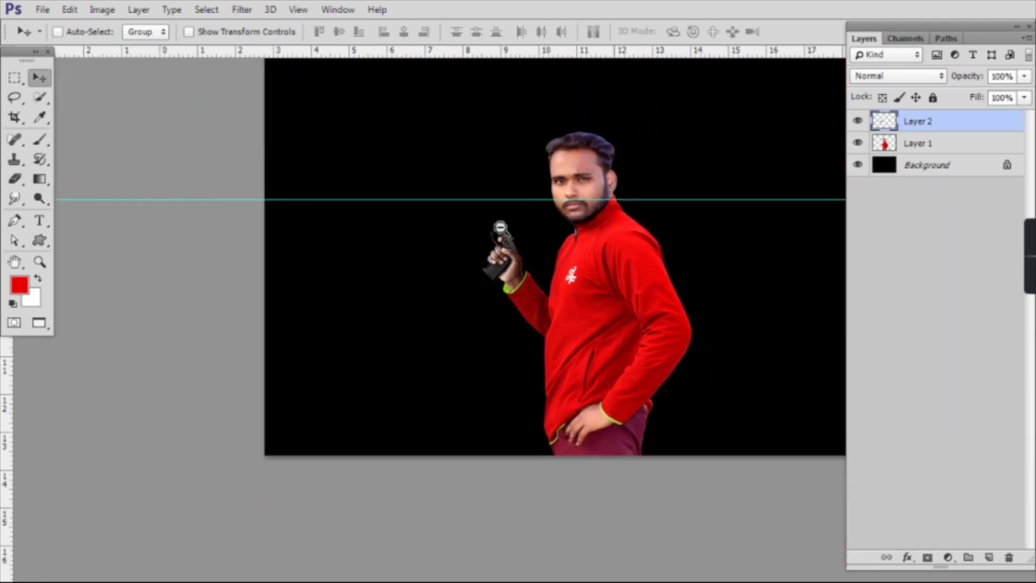
{"action": "left_click", "coordinate": [522, 237], "text": "ctrl"}
{"action": "key", "text": "ctrl+t"}
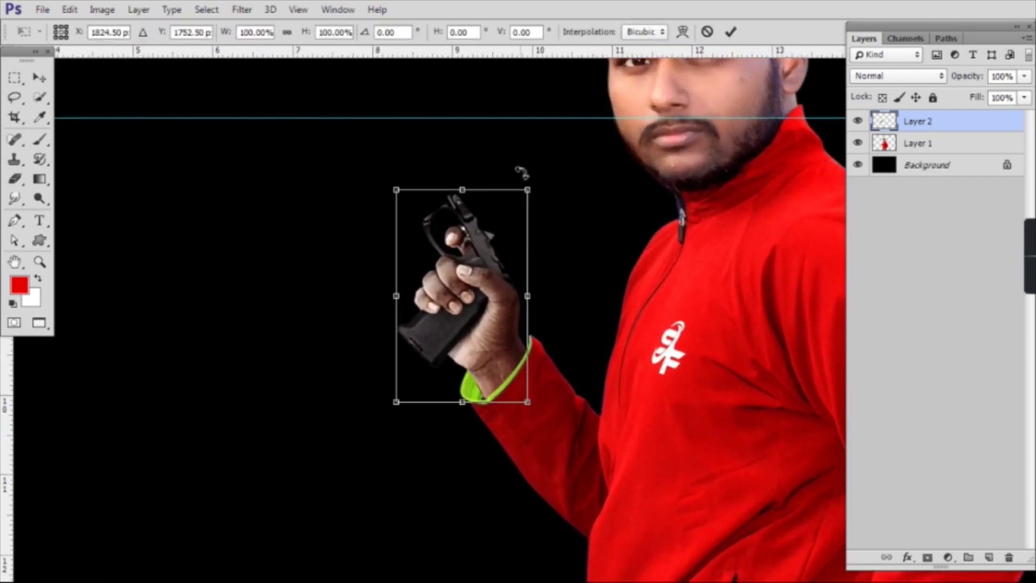
{"action": "left_click_drag", "start_coordinate": [529, 186], "coordinate": [537, 168]}
{"action": "left_click_drag", "start_coordinate": [508, 249], "coordinate": [502, 255]}
{"action": "key", "text": "Return"}
Adjust the pistol hand's size from its lower corner so the wrist fits the cuff and apply the transform
{"action": "left_click_drag", "start_coordinate": [557, 349], "coordinate": [529, 276]}
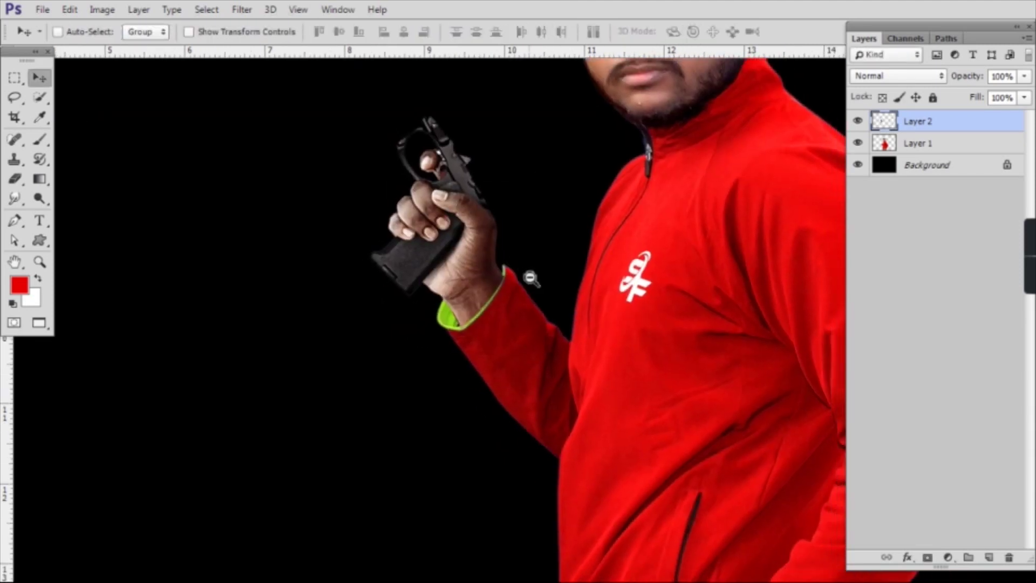
{"action": "scroll", "coordinate": [531, 277], "scroll_direction": "down", "scroll_amount": 3}
{"action": "scroll", "coordinate": [492, 244], "scroll_direction": "up", "scroll_amount": 3}
{"action": "key", "text": "ctrl+t"}
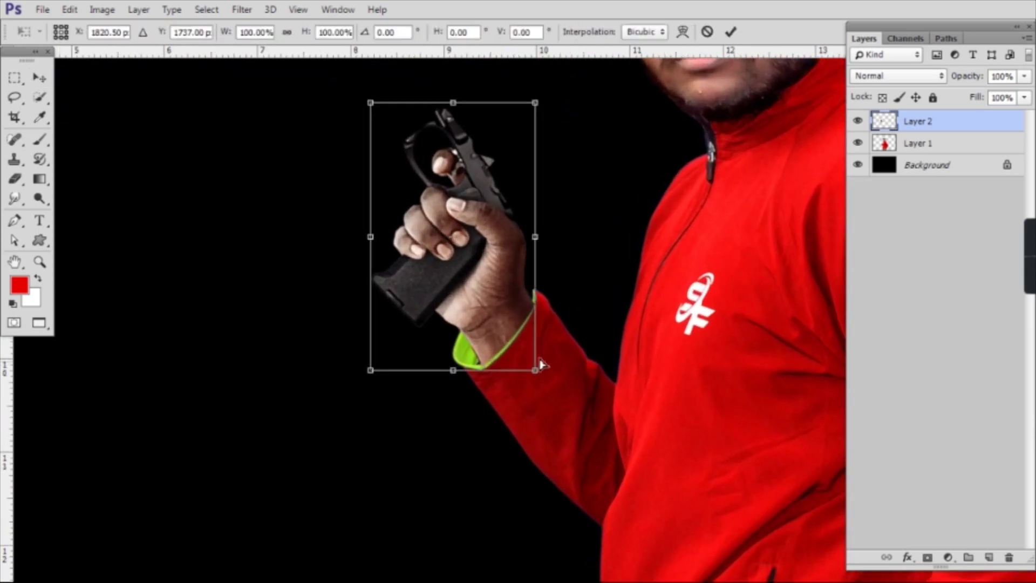
{"action": "left_click_drag", "start_coordinate": [535, 365], "coordinate": [519, 341]}
{"action": "key", "text": "Return"}
Transform the pistol hand once more to shrink it slightly, apply it and nudge the hand two steps left
{"action": "scroll", "coordinate": [561, 340], "scroll_direction": "down", "scroll_amount": 3}
{"action": "scroll", "coordinate": [539, 324], "scroll_direction": "up", "scroll_amount": 3}
{"action": "scroll", "coordinate": [536, 306], "scroll_direction": "up", "scroll_amount": 2}
{"action": "key", "text": "ctrl+t"}
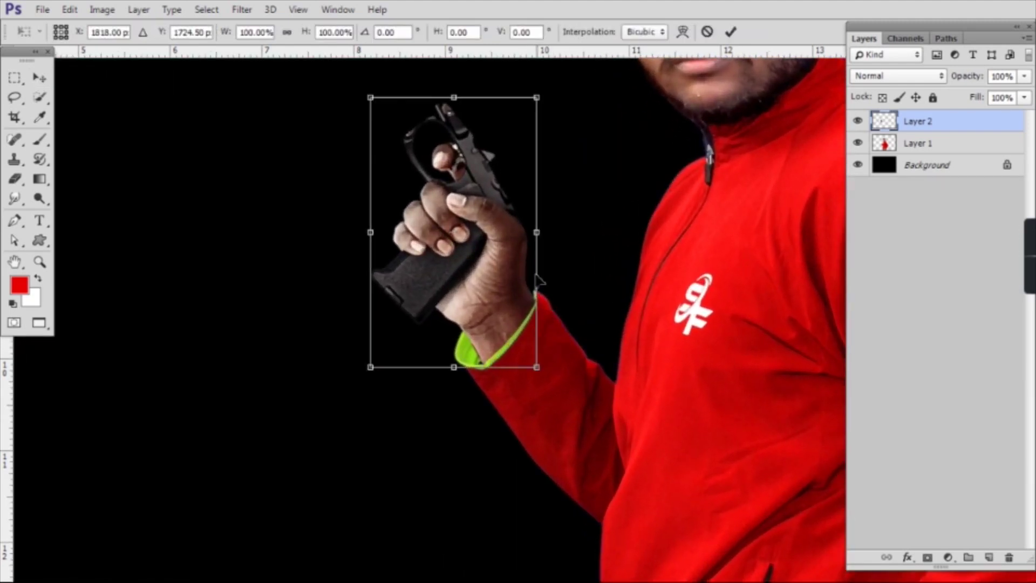
{"action": "left_click_drag", "start_coordinate": [538, 366], "coordinate": [513, 346]}
{"action": "key", "text": "Return"}
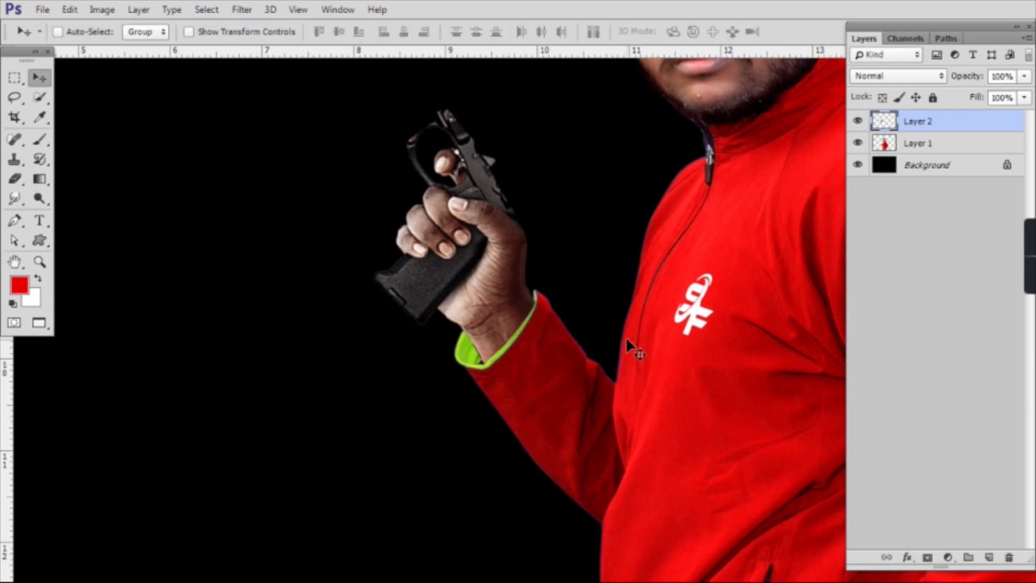
{"action": "key", "text": "Left"}
{"action": "key", "text": "Left"}
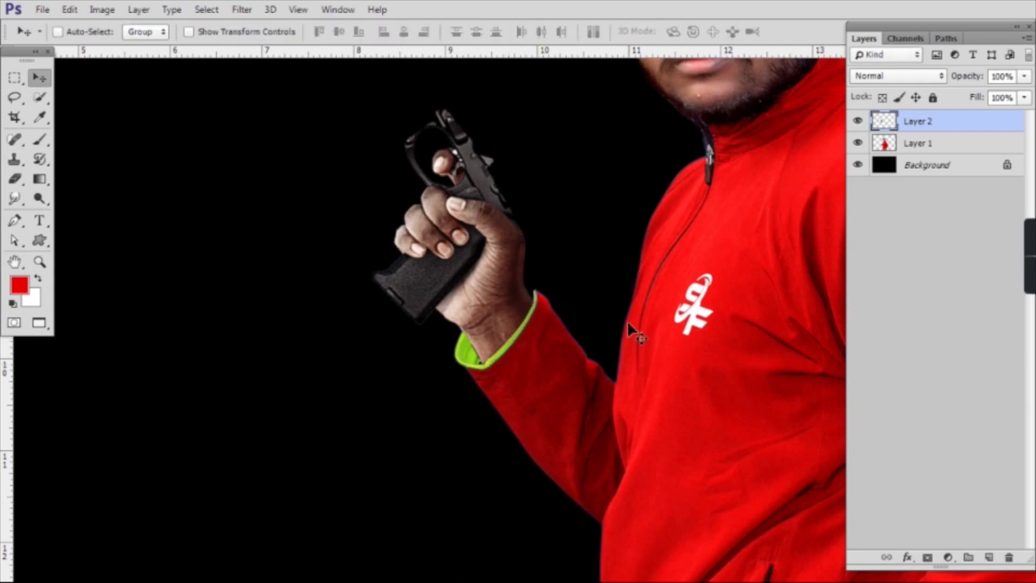
Erase the red fringe along the wrist's inner edge inside the lime cuff with a size 10 eraser
{"action": "left_click", "coordinate": [577, 310], "text": "alt"}
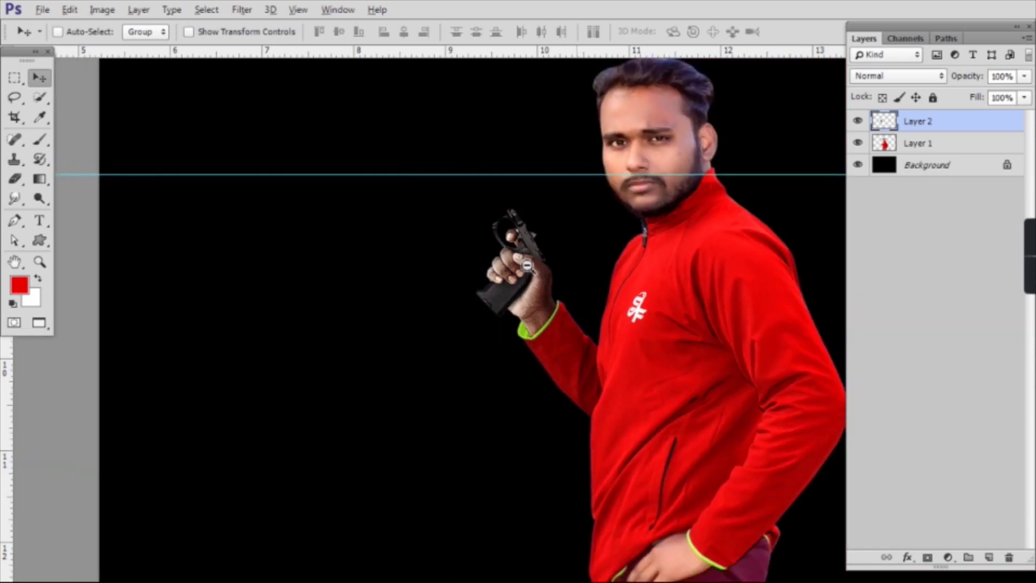
{"action": "left_click", "coordinate": [527, 266], "text": "alt"}
{"action": "left_click_drag", "start_coordinate": [510, 241], "coordinate": [629, 354]}
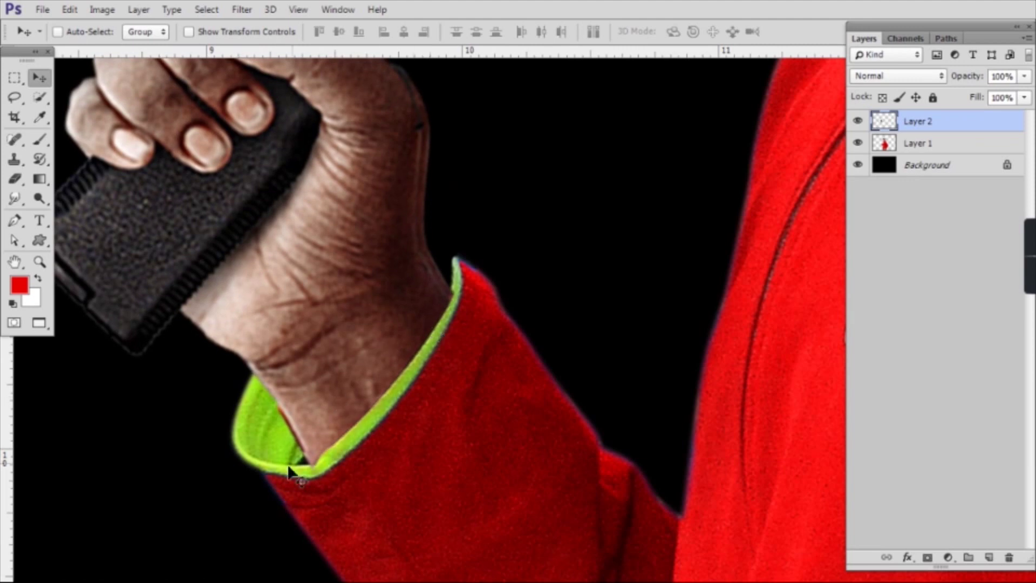
{"action": "left_click", "coordinate": [275, 423], "text": "ctrl"}
{"action": "key", "text": "e"}
{"action": "mouse_move", "coordinate": [326, 386]}
{"action": "left_mouse_down"}
{"action": "mouse_move", "coordinate": [385, 321]}
{"action": "mouse_move", "coordinate": [366, 361]}
{"action": "mouse_move", "coordinate": [410, 445]}
{"action": "left_mouse_up"}
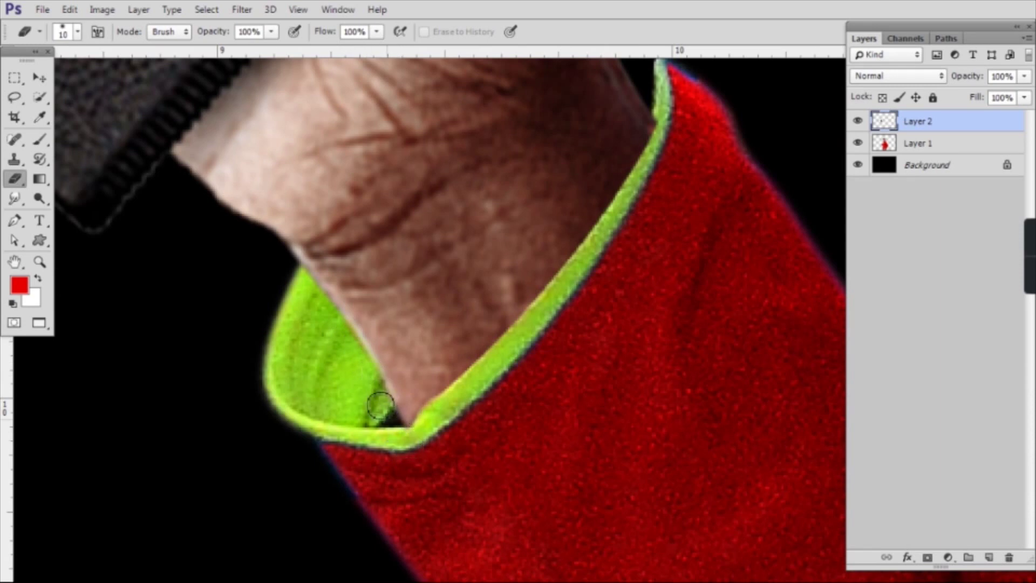
Select the man's layer, Layer 1, and open it in the Liquify filter
{"action": "scroll", "coordinate": [412, 453], "scroll_direction": "up", "scroll_amount": 5}
{"action": "key", "text": "v"}
{"action": "right_click", "coordinate": [705, 235]}
{"action": "left_click", "coordinate": [717, 239]}
{"action": "left_click_drag", "start_coordinate": [721, 248], "coordinate": [630, 257]}
{"action": "right_click", "coordinate": [561, 248]}
{"action": "right_click", "coordinate": [597, 215]}
{"action": "left_click", "coordinate": [613, 223]}
{"action": "right_click", "coordinate": [605, 214]}
{"action": "left_click", "coordinate": [623, 222]}
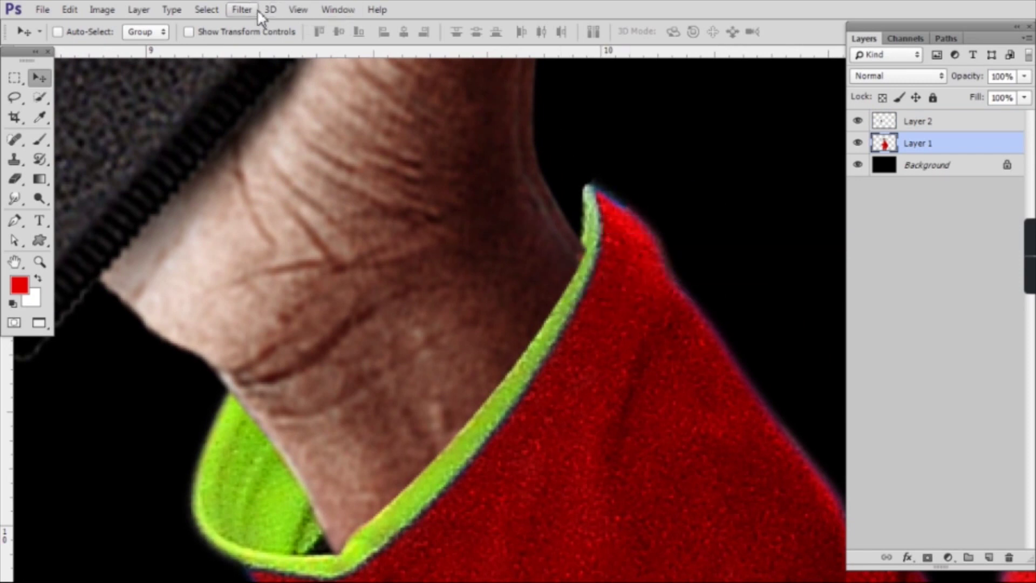
{"action": "left_click", "coordinate": [233, 11]}
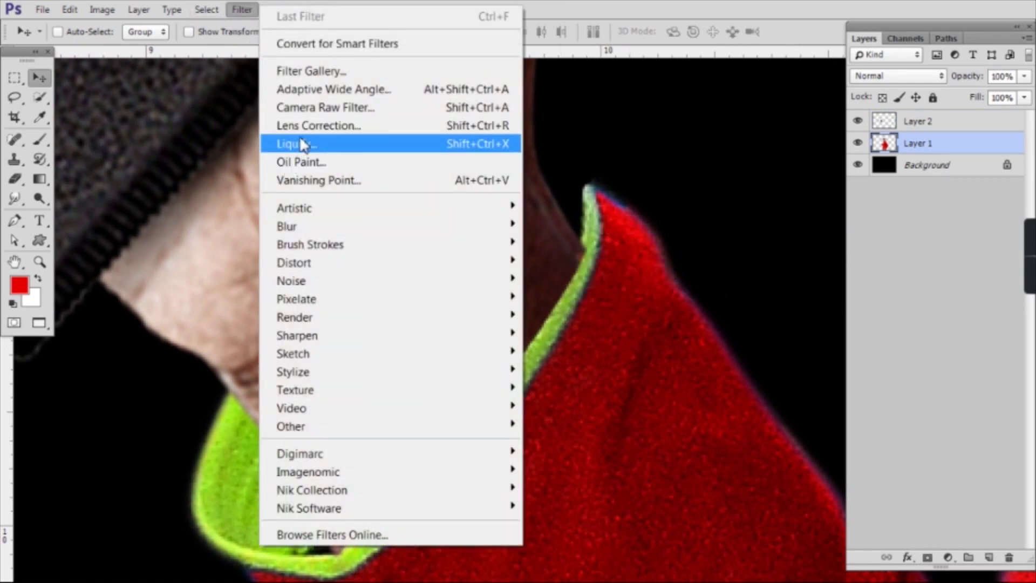
{"action": "left_click", "coordinate": [318, 144]}
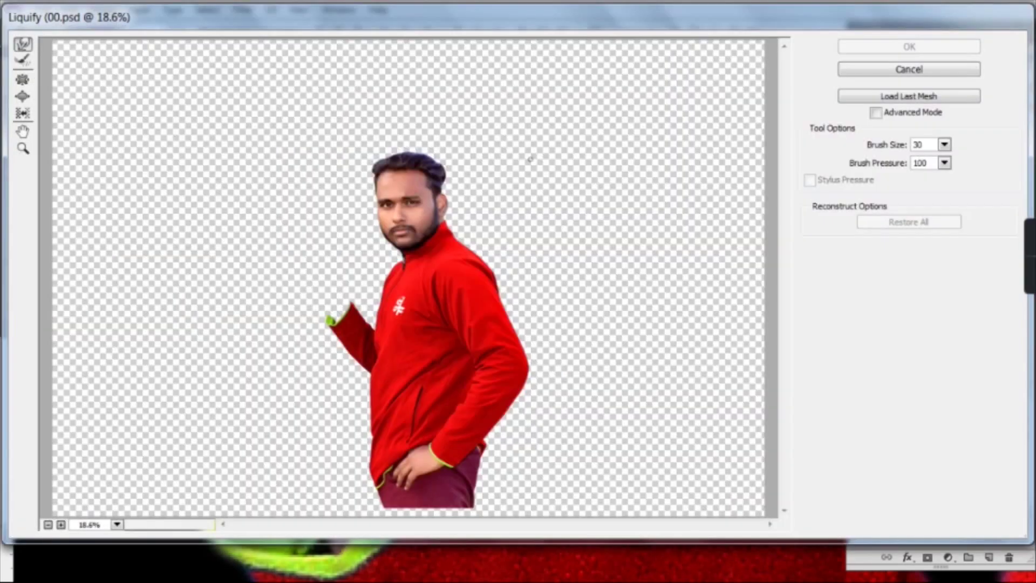
Pull the raised upper corner of the pistol-arm sleeve cuff inward and down towards the wrist using a size 50 warp brush
{"action": "left_click", "coordinate": [346, 321], "text": "ctrl"}
{"action": "left_click", "coordinate": [345, 321], "text": "ctrl"}
{"action": "left_click_drag", "start_coordinate": [433, 279], "coordinate": [461, 270]}
{"action": "left_click_drag", "start_coordinate": [629, 210], "coordinate": [87, 329]}
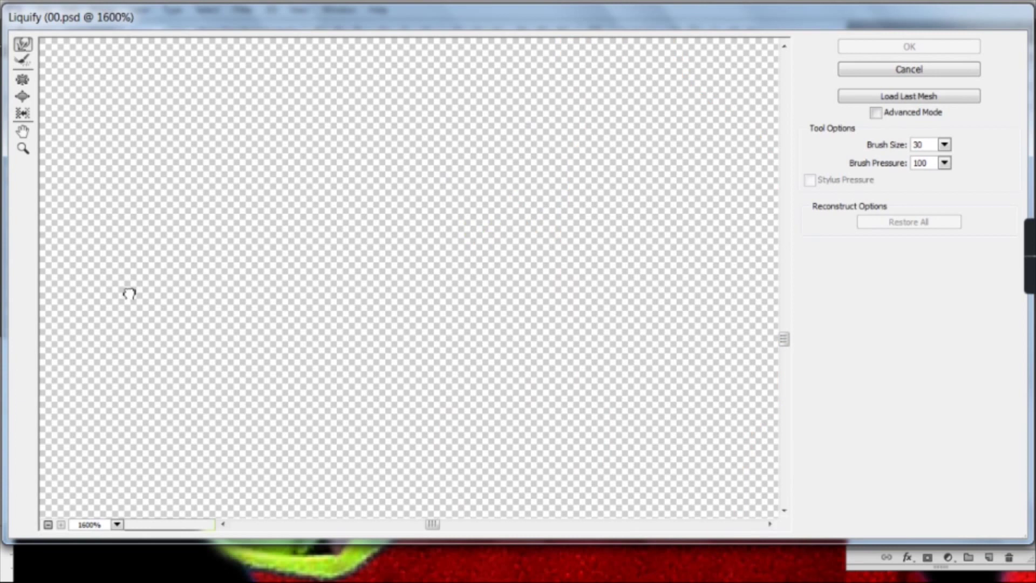
{"action": "left_click", "coordinate": [485, 227], "text": "alt"}
{"action": "left_click", "coordinate": [486, 227], "text": "alt"}
{"action": "left_click", "coordinate": [486, 226], "text": "alt"}
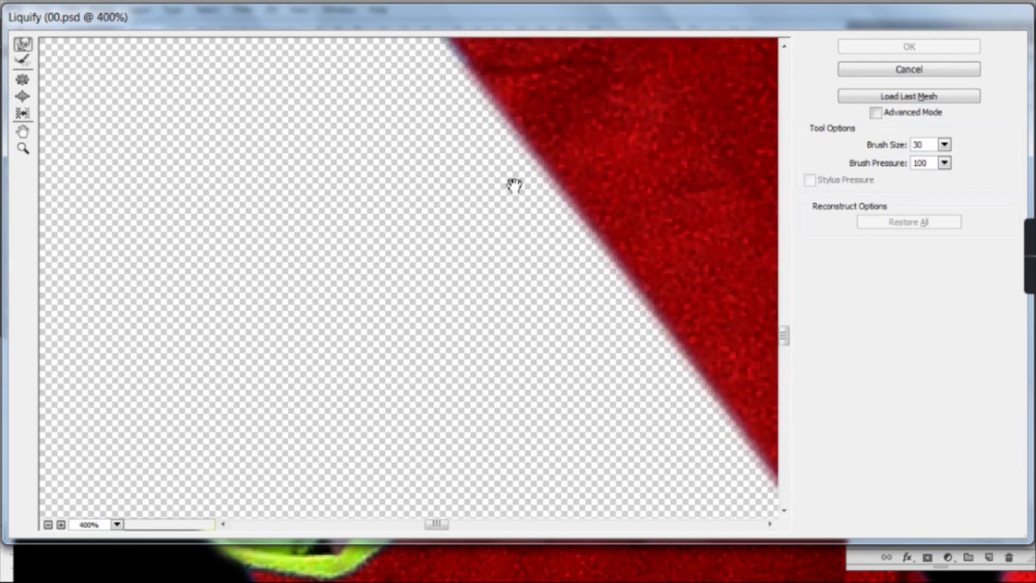
{"action": "left_click_drag", "start_coordinate": [527, 205], "coordinate": [384, 457]}
{"action": "left_click_drag", "start_coordinate": [596, 151], "coordinate": [442, 314]}
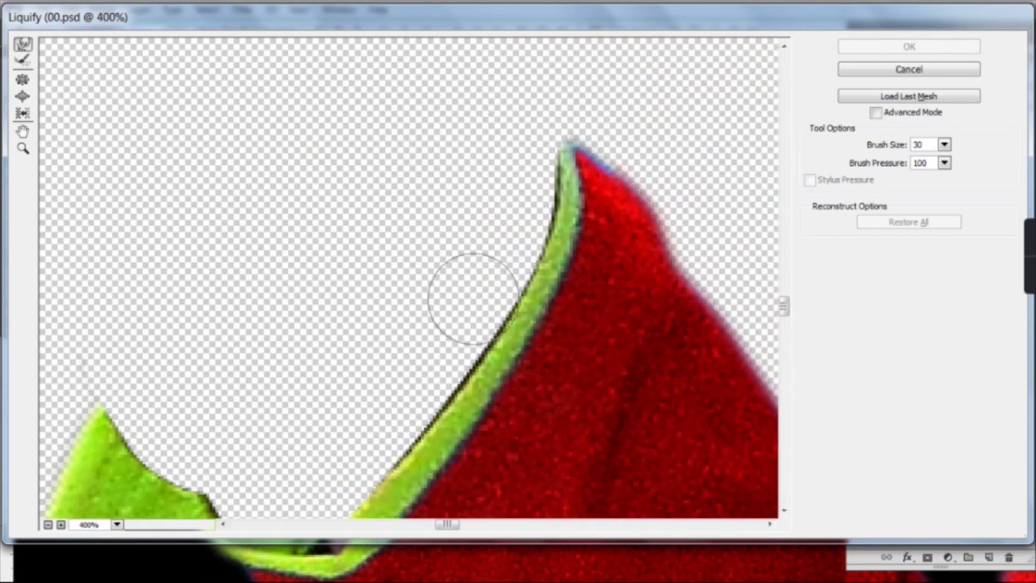
{"action": "key", "text": "bracketright"}
{"action": "key", "text": "bracketright"}
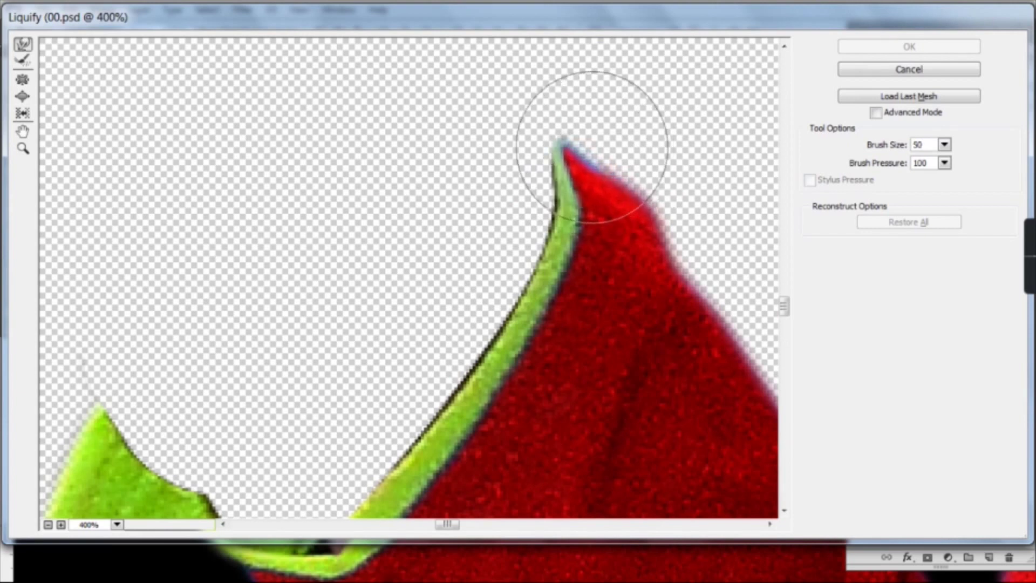
{"action": "left_click_drag", "start_coordinate": [613, 151], "coordinate": [542, 176]}
{"action": "mouse_move", "coordinate": [553, 122]}
{"action": "left_mouse_down"}
{"action": "mouse_move", "coordinate": [526, 157]}
{"action": "mouse_move", "coordinate": [502, 143]}
{"action": "mouse_move", "coordinate": [482, 173]}
{"action": "left_mouse_up"}
{"action": "mouse_move", "coordinate": [737, 201]}
{"action": "left_mouse_down"}
{"action": "mouse_move", "coordinate": [660, 206]}
{"action": "mouse_move", "coordinate": [551, 164]}
{"action": "mouse_move", "coordinate": [504, 171]}
{"action": "mouse_move", "coordinate": [499, 185]}
{"action": "left_mouse_up"}
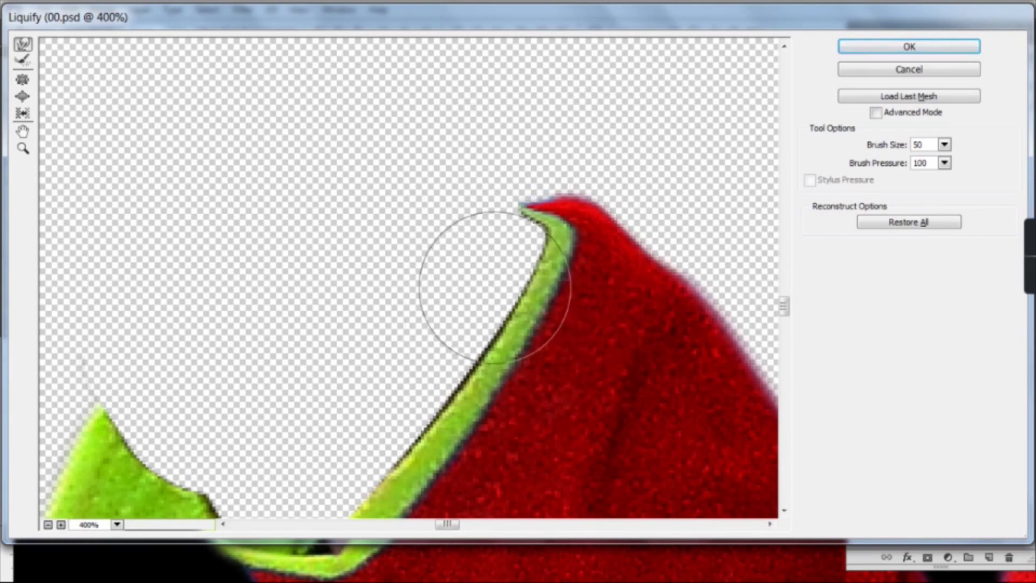
Refine the lime cuff edge and the sleeve's outer contour with small warps and apply the Liquify filter
{"action": "left_click_drag", "start_coordinate": [485, 289], "coordinate": [516, 293]}
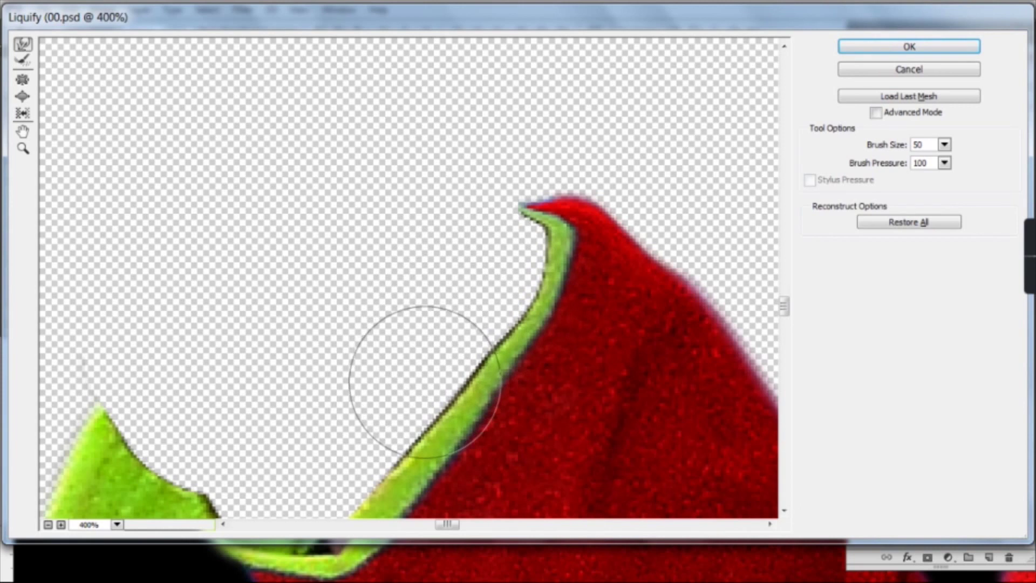
{"action": "left_click_drag", "start_coordinate": [624, 261], "coordinate": [614, 232]}
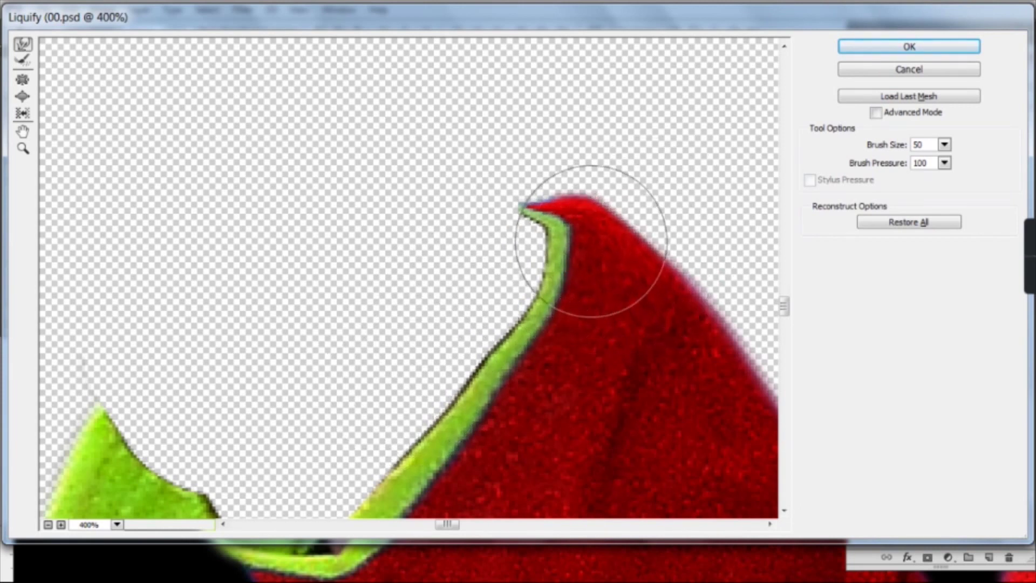
{"action": "left_click", "coordinate": [900, 45]}
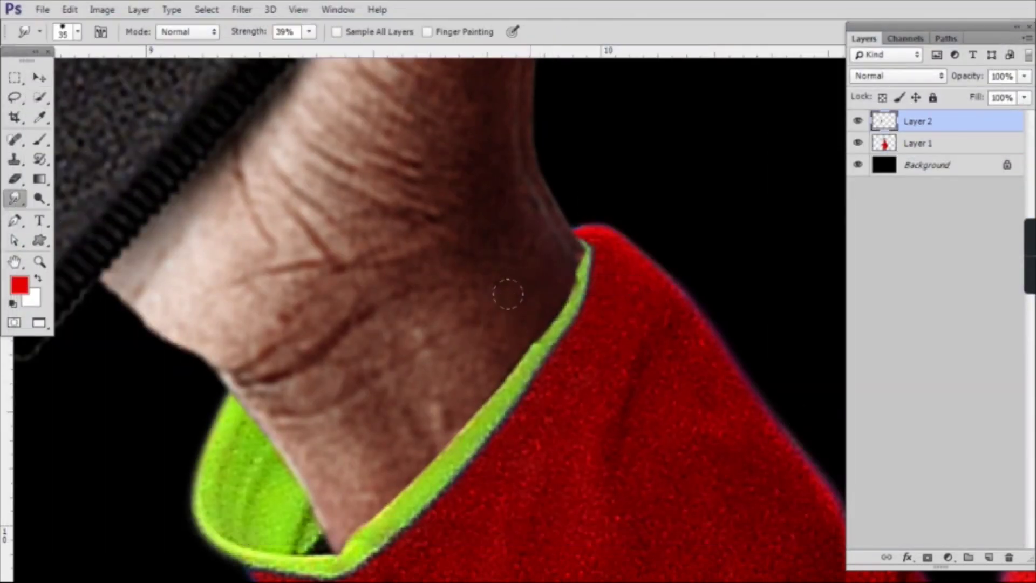
Erase the wrist edge on Layer 2 along the lime cuff with a size 10 eraser and clear the selection
{"action": "left_click_drag", "start_coordinate": [525, 458], "coordinate": [555, 363]}
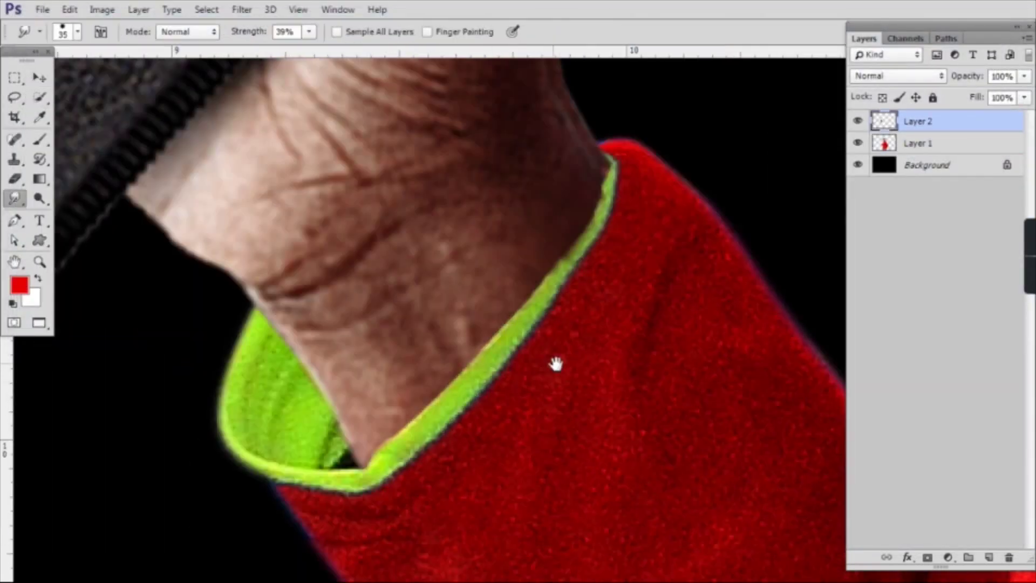
{"action": "key", "text": "v"}
{"action": "left_click", "coordinate": [885, 150], "text": "ctrl"}
{"action": "key", "text": "e"}
{"action": "left_click_drag", "start_coordinate": [586, 234], "coordinate": [437, 396]}
{"action": "key", "text": "ctrl+d"}
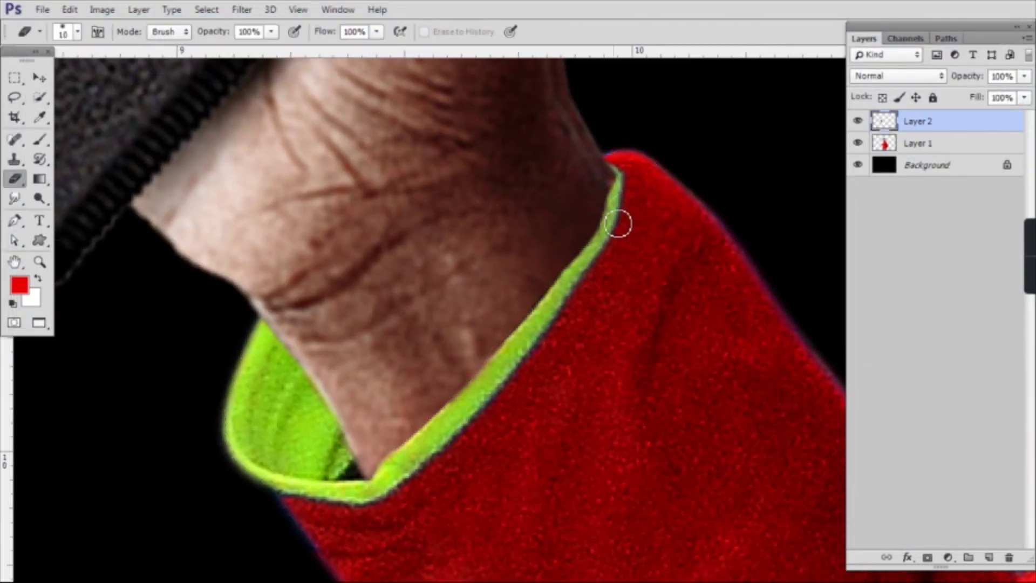
{"action": "key", "text": "v"}
{"action": "key", "text": "ctrl+minus"}
{"action": "key", "text": "ctrl+minus"}
{"action": "key", "text": "ctrl+minus"}
{"action": "key", "text": "ctrl+minus"}
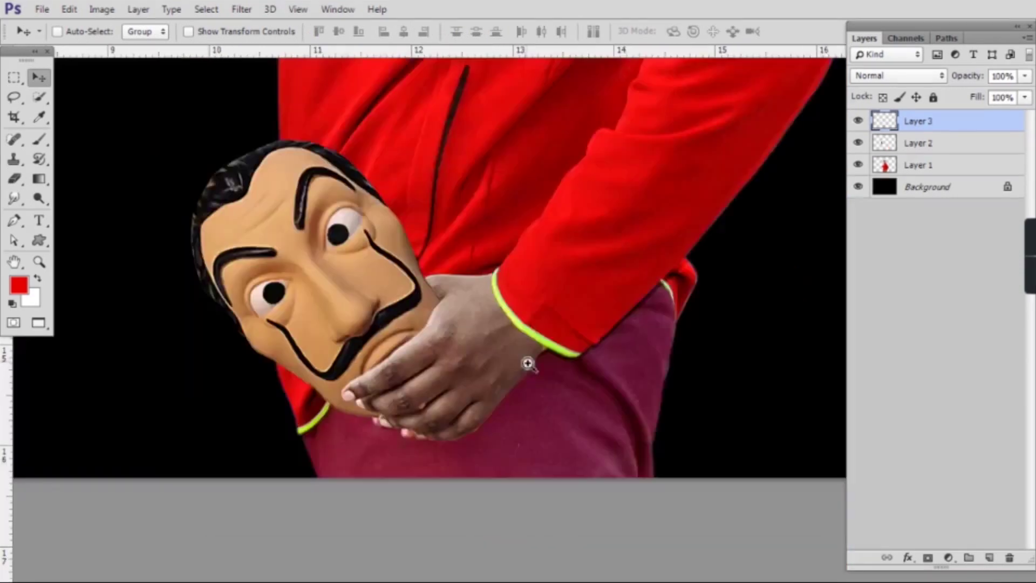
Hide and show Layer 3 to compare the mask-holding hand with the man's original hand beneath it
{"action": "key", "text": "ctrl+plus"}
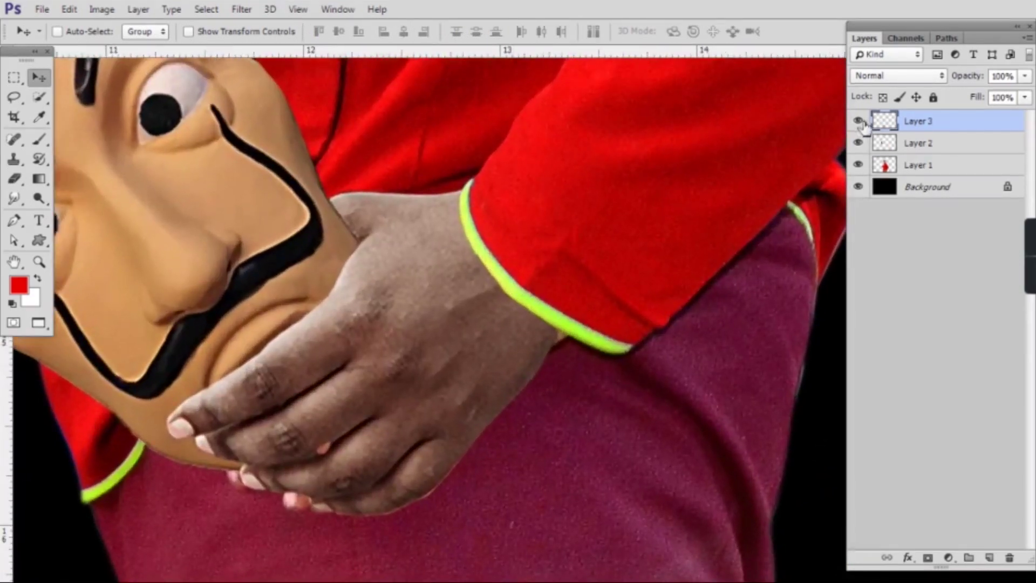
{"action": "left_click", "coordinate": [859, 121]}
{"action": "left_click", "coordinate": [859, 121]}
{"action": "left_click", "coordinate": [859, 121]}
{"action": "right_click", "coordinate": [411, 345]}
{"action": "left_click", "coordinate": [470, 354]}
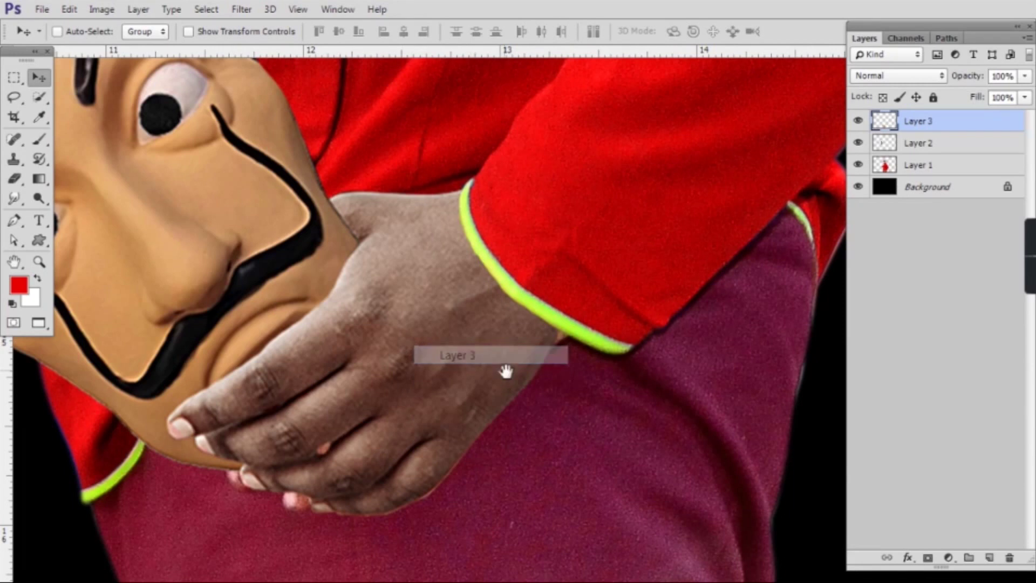
{"action": "left_click", "coordinate": [562, 361], "text": "ctrl"}
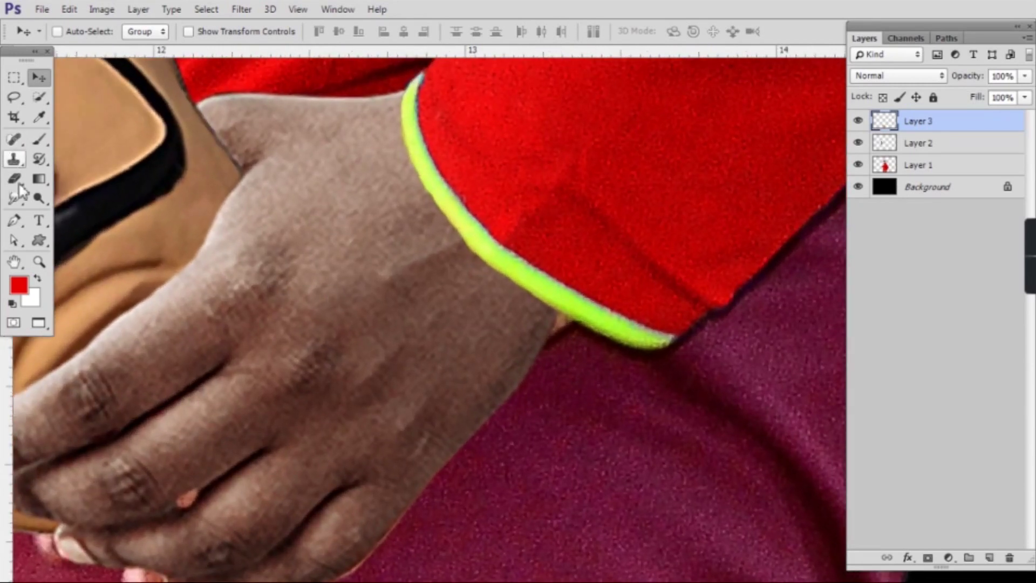
Try to smudge away the sliver of original skin below the lower cuff on Layer 1 at 39% strength
{"action": "left_click", "coordinate": [14, 198]}
{"action": "left_click", "coordinate": [963, 167]}
{"action": "left_click_drag", "start_coordinate": [553, 335], "coordinate": [545, 314]}
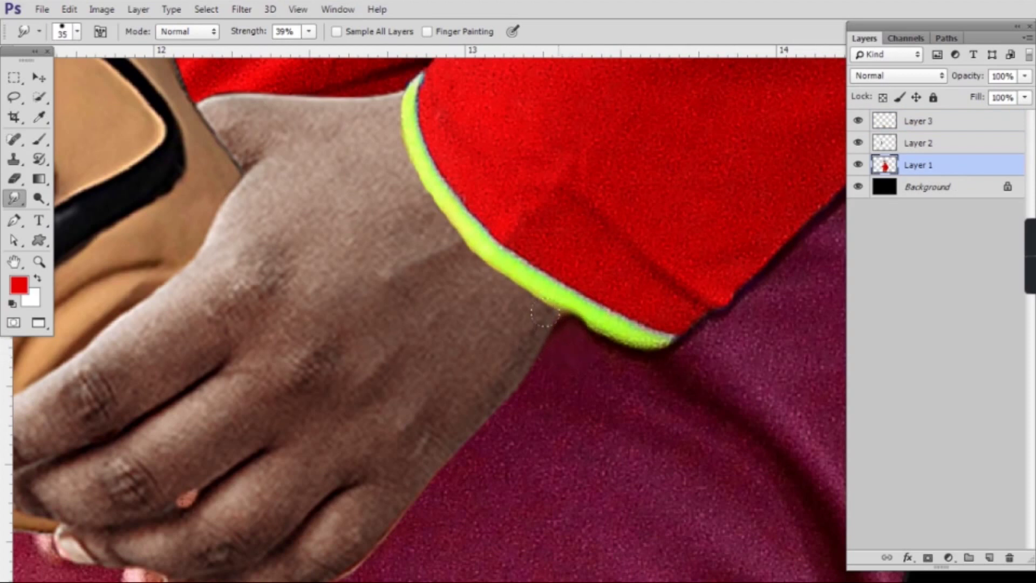
{"action": "key", "text": "ctrl+z"}
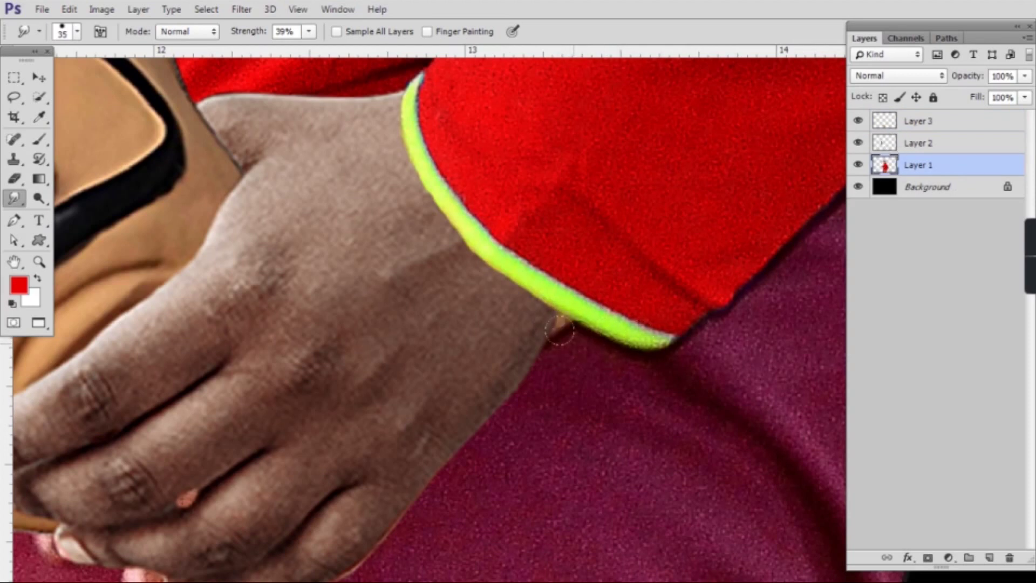
{"action": "key", "text": "v"}
{"action": "key", "text": "l"}
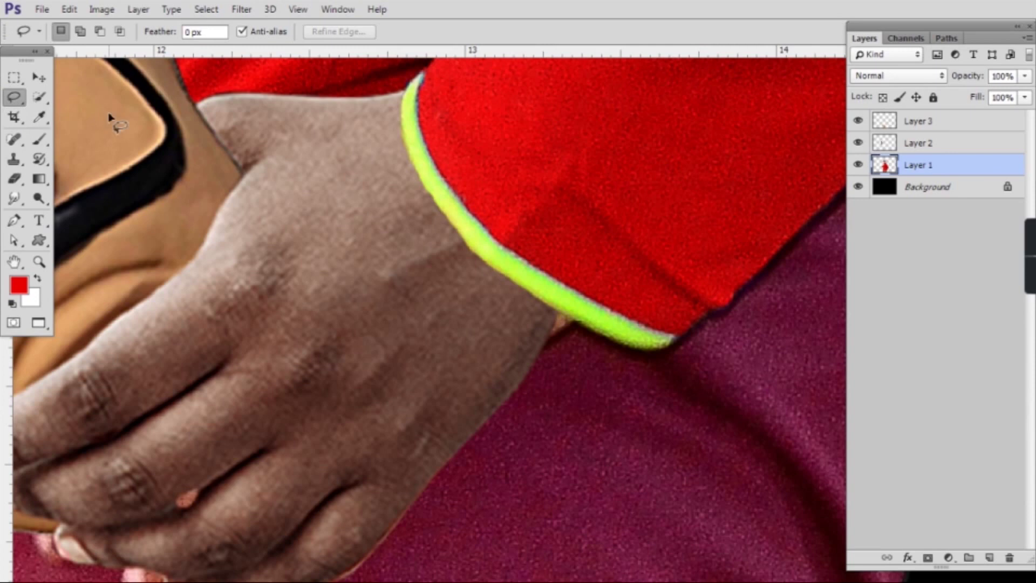
Outline the skin sliver below the lime cuff with the Pen tool and convert the path into a selection
{"action": "key", "text": "p"}
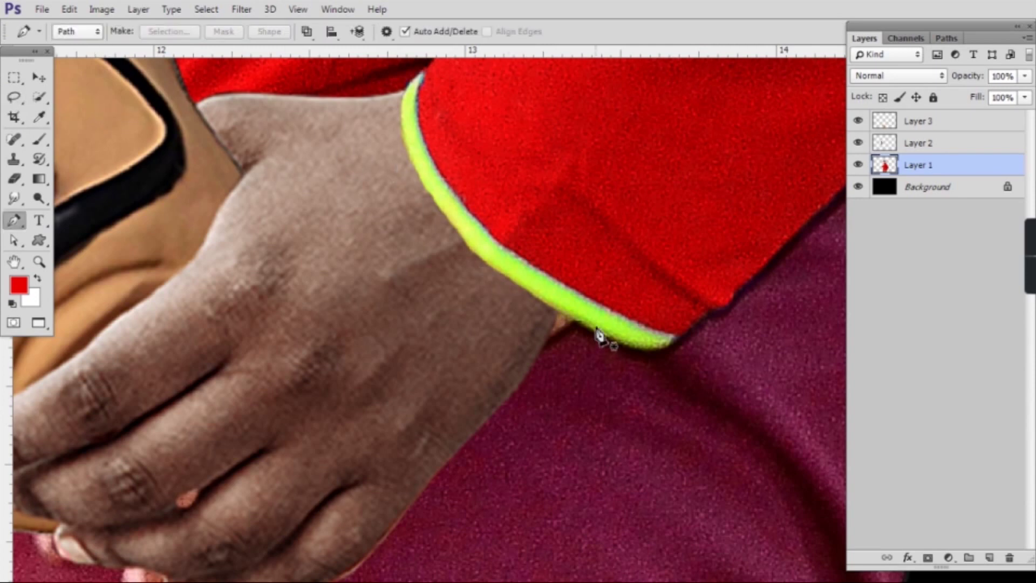
{"action": "left_click", "coordinate": [555, 310]}
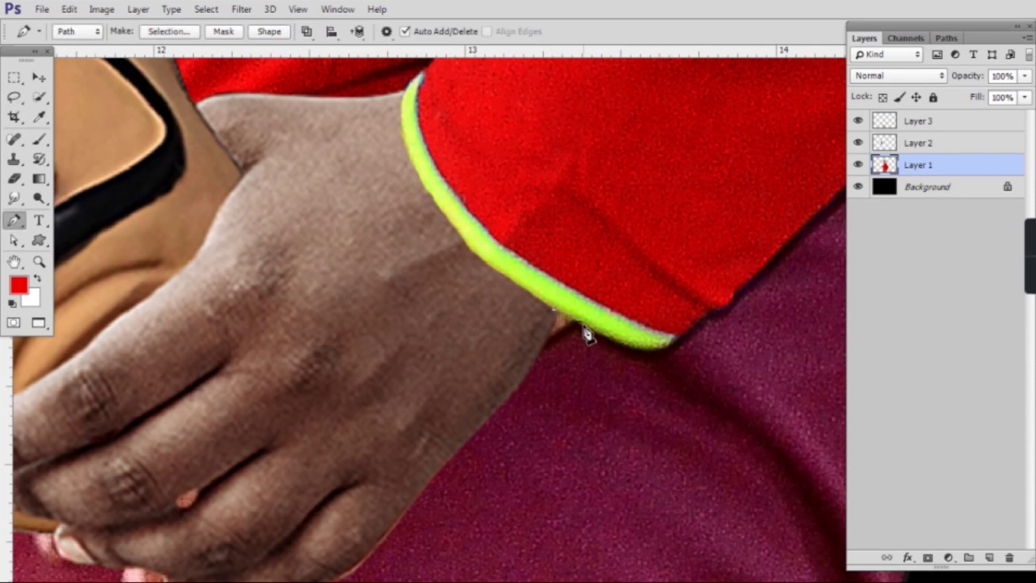
{"action": "left_click_drag", "start_coordinate": [586, 323], "coordinate": [590, 363]}
{"action": "left_click", "coordinate": [543, 347]}
{"action": "left_click", "coordinate": [555, 312]}
{"action": "key", "text": "ctrl+Return"}
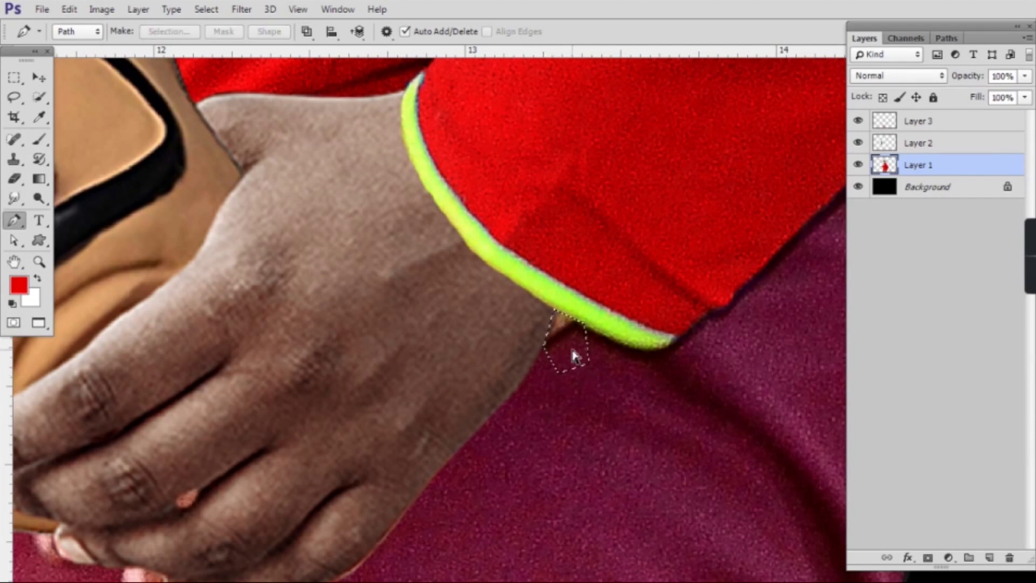
{"action": "right_click", "coordinate": [563, 362]}
{"action": "left_click", "coordinate": [720, 8]}
{"action": "key", "text": "v"}
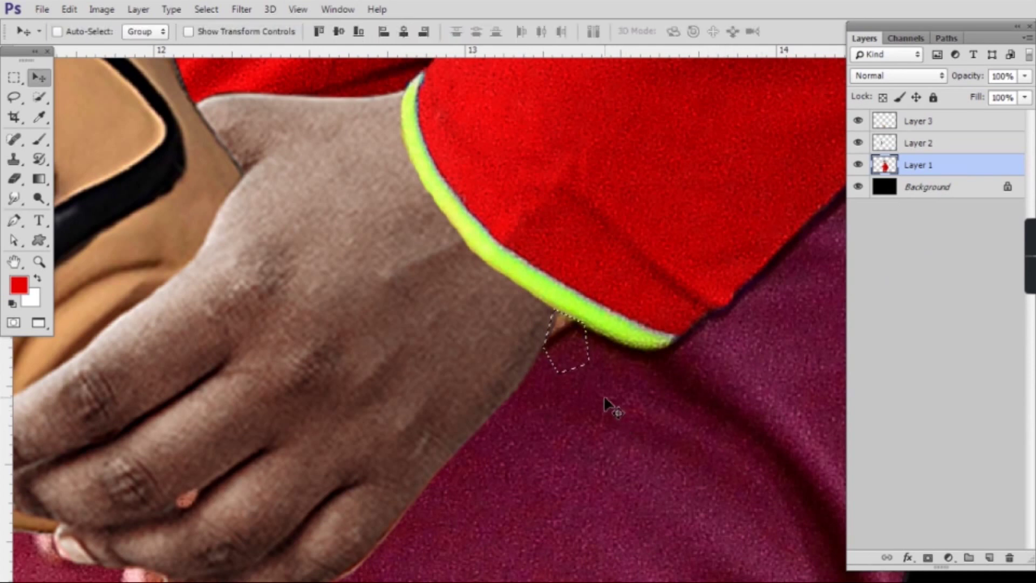
{"action": "key", "text": "b"}
{"action": "left_click", "coordinate": [590, 398], "text": "alt"}
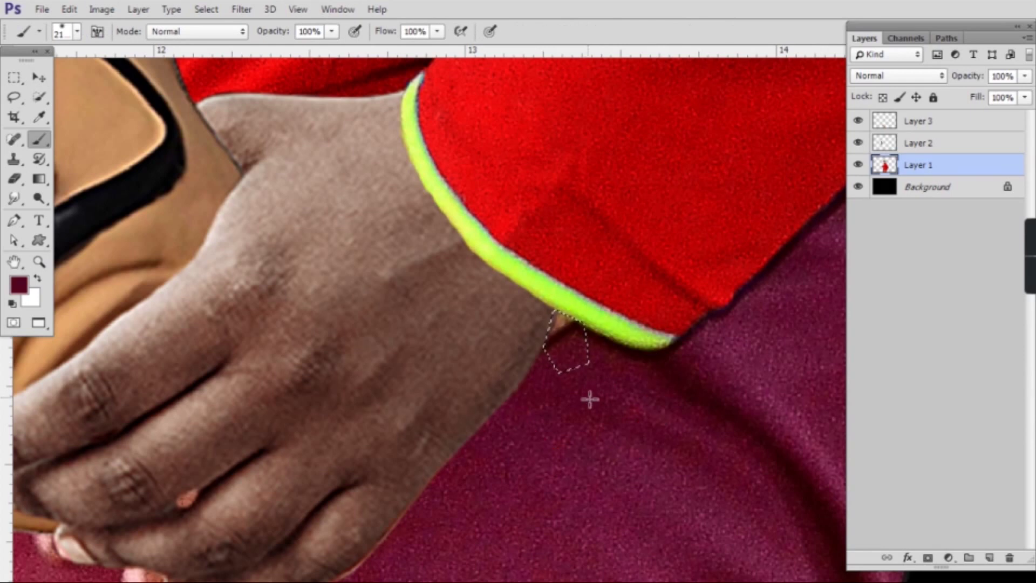
{"action": "key", "text": "bracketleft"}
{"action": "key", "text": "bracketleft"}
{"action": "key", "text": "bracketleft"}
{"action": "key", "text": "bracketleft"}
{"action": "key", "text": "bracketleft"}
{"action": "key", "text": "bracketleft"}
Clone maroon trouser fabric over the selected skin sliver with a size 40 Clone Stamp and clear the selection
{"action": "key", "text": "s"}
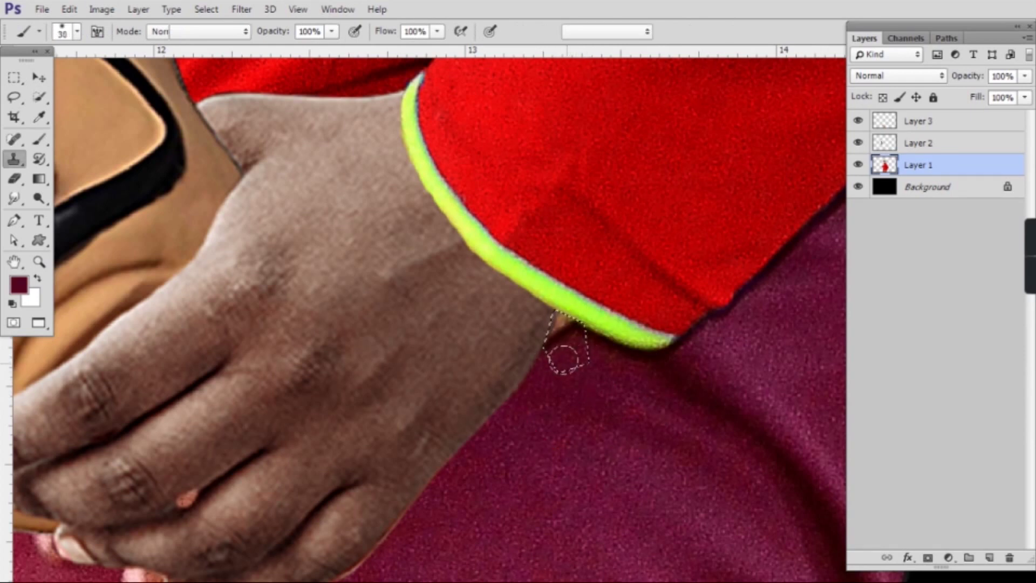
{"action": "key", "text": "bracketleft"}
{"action": "key", "text": "bracketleft"}
{"action": "key", "text": "bracketleft"}
{"action": "key", "text": "bracketleft"}
{"action": "key", "text": "bracketleft"}
{"action": "key", "text": "bracketleft"}
{"action": "key", "text": "bracketleft"}
{"action": "key", "text": "bracketleft"}
{"action": "key", "text": "bracketleft"}
{"action": "key", "text": "bracketleft"}
{"action": "key", "text": "bracketleft"}
{"action": "key", "text": "bracketleft"}
{"action": "key", "text": "bracketleft"}
{"action": "key", "text": "bracketleft"}
{"action": "key", "text": "bracketleft"}
{"action": "key", "text": "bracketleft"}
{"action": "key", "text": "bracketleft"}
{"action": "key", "text": "bracketleft"}
{"action": "key", "text": "bracketleft"}
{"action": "key", "text": "bracketleft"}
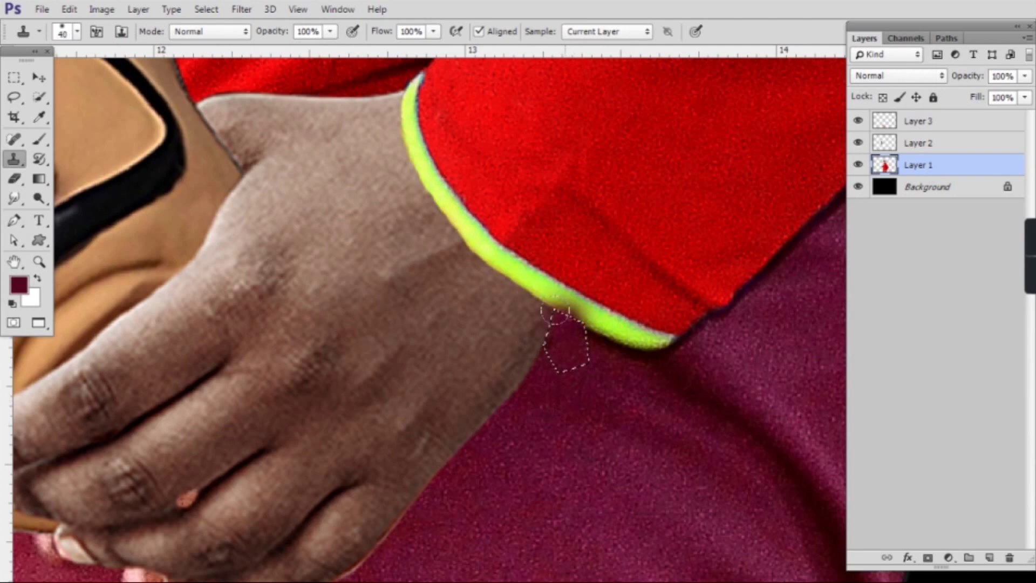
{"action": "key", "text": "v"}
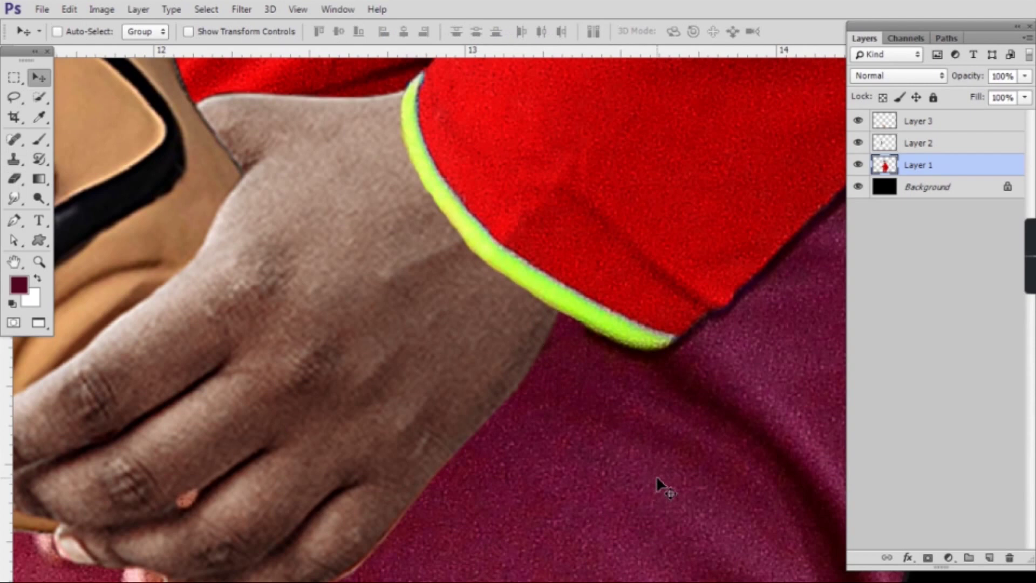
Merge the pistol-hand layer, Layer 2, with the mask-hand layer, Layer 3
{"action": "key", "text": "ctrl+minus"}
{"action": "key", "text": "ctrl+minus"}
{"action": "key", "text": "ctrl+minus"}
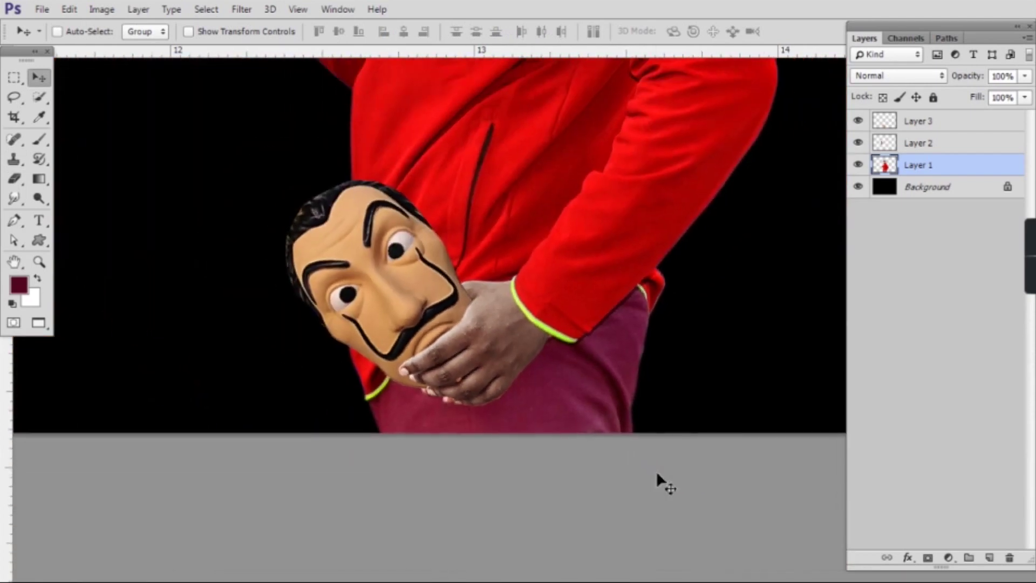
{"action": "key", "text": "ctrl+minus"}
{"action": "key", "text": "ctrl+minus"}
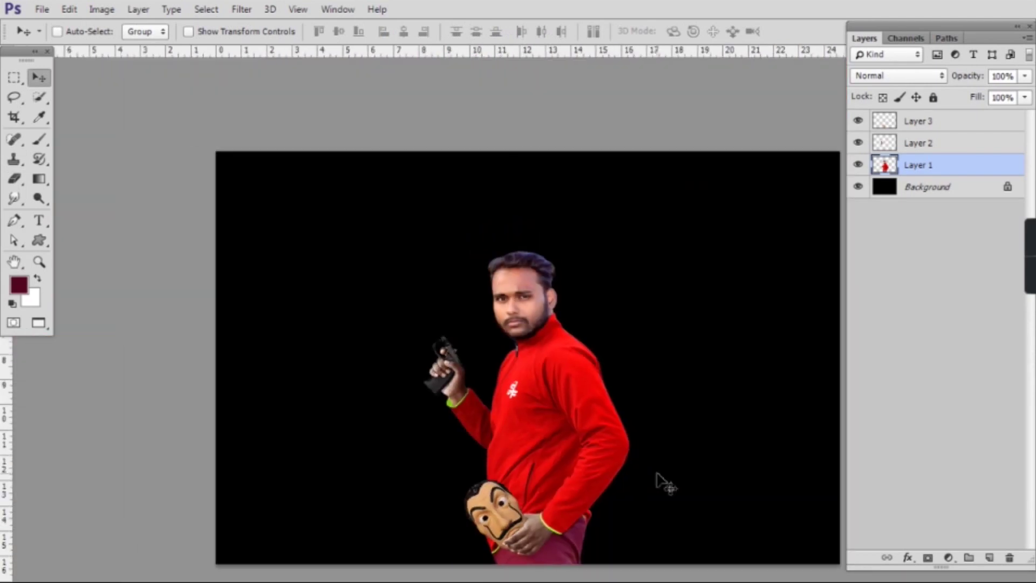
{"action": "left_click_drag", "start_coordinate": [563, 501], "coordinate": [581, 394]}
{"action": "mouse_move", "coordinate": [555, 473]}
{"action": "left_mouse_down"}
{"action": "mouse_move", "coordinate": [613, 491]}
{"action": "mouse_move", "coordinate": [561, 443]}
{"action": "mouse_move", "coordinate": [524, 438]}
{"action": "mouse_move", "coordinate": [553, 464]}
{"action": "left_mouse_up"}
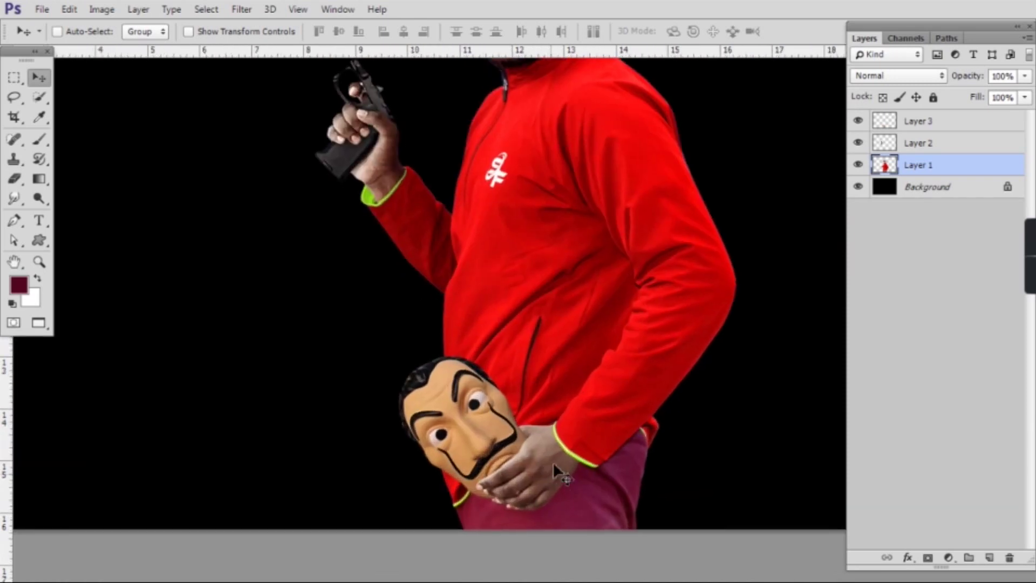
{"action": "left_click", "coordinate": [919, 142]}
{"action": "left_click", "coordinate": [921, 121], "text": "shift"}
{"action": "key", "text": "ctrl+e"}
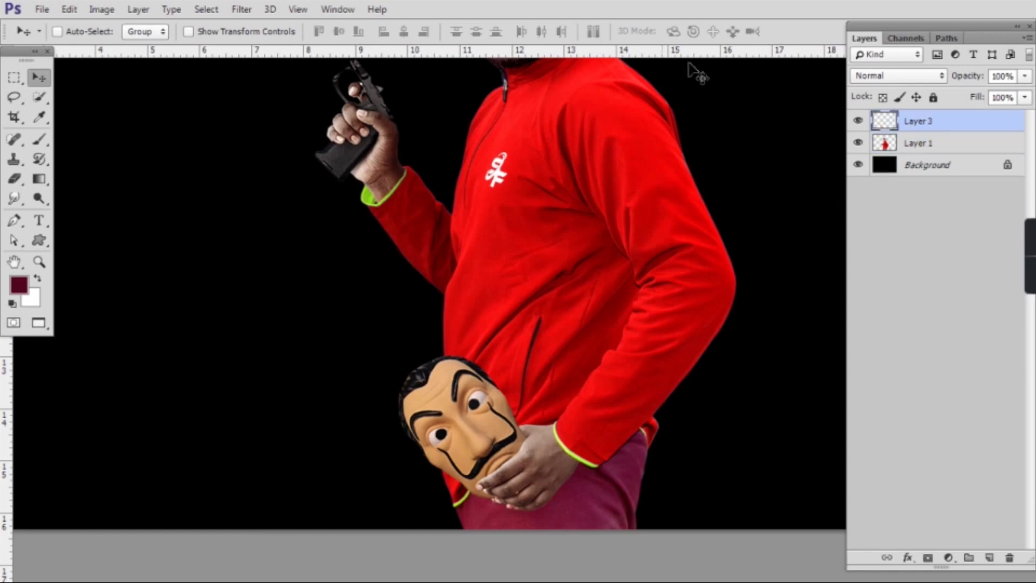
Open the Camera Raw Filter on the merged hands layer and warm the Temperature to +34
{"action": "left_click", "coordinate": [238, 11]}
{"action": "left_click", "coordinate": [315, 106]}
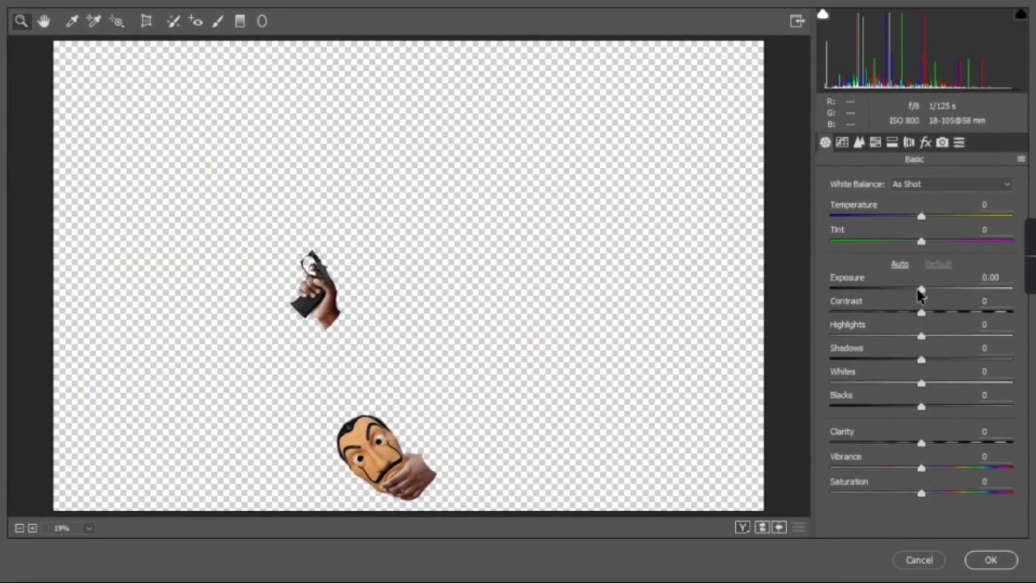
{"action": "left_click_drag", "start_coordinate": [923, 216], "coordinate": [950, 214]}
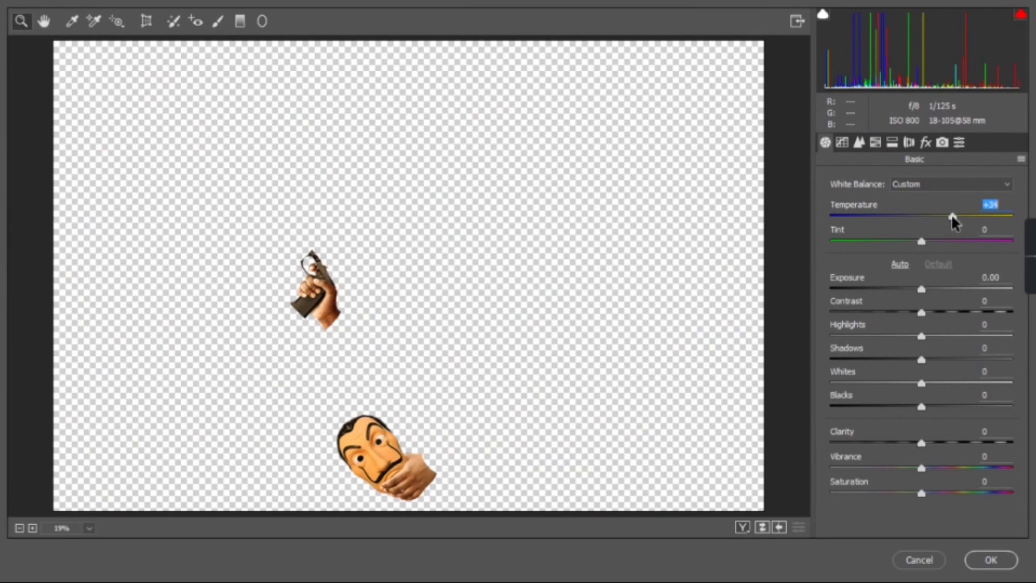
{"action": "left_click", "coordinate": [395, 483]}
{"action": "left_click", "coordinate": [393, 483]}
{"action": "left_click", "coordinate": [393, 483]}
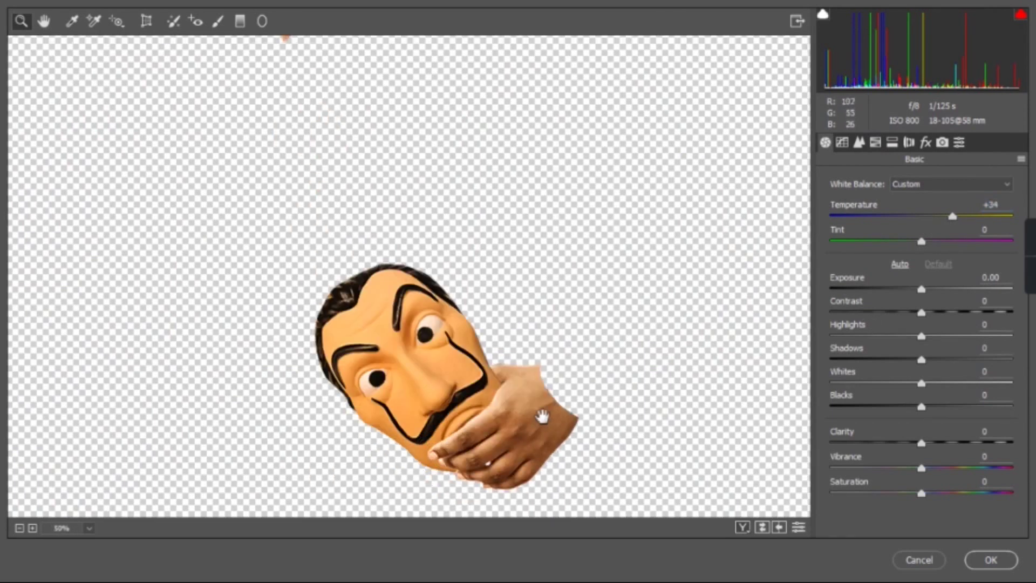
Set Whites to +26, Clarity to +3, Contrast to +20 and Exposure to +0.30, and apply the Camera Raw adjustment
{"action": "left_click_drag", "start_coordinate": [926, 380], "coordinate": [950, 382]}
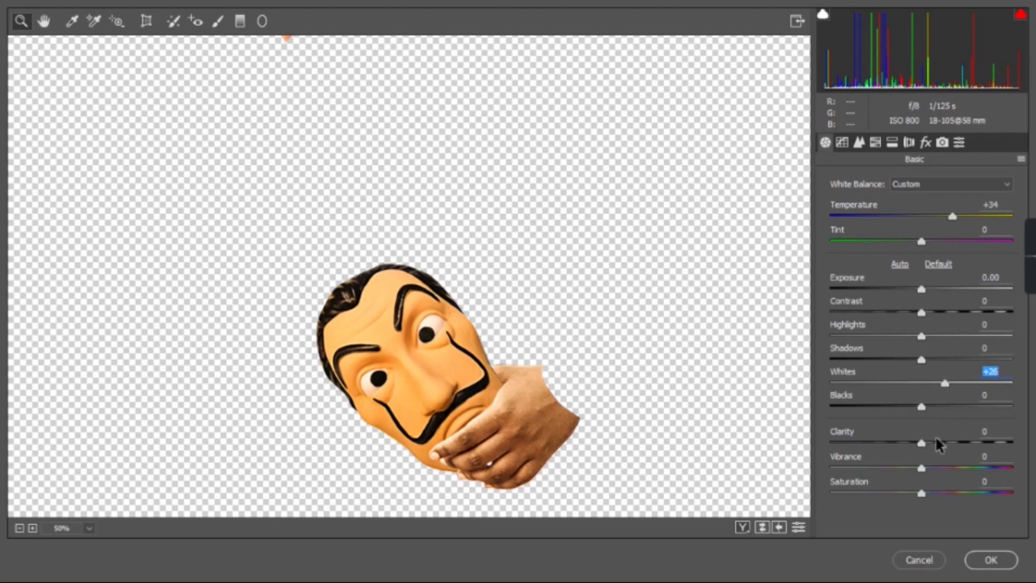
{"action": "mouse_move", "coordinate": [939, 441]}
{"action": "left_mouse_down"}
{"action": "mouse_move", "coordinate": [954, 443]}
{"action": "mouse_move", "coordinate": [888, 432]}
{"action": "mouse_move", "coordinate": [924, 431]}
{"action": "left_mouse_up"}
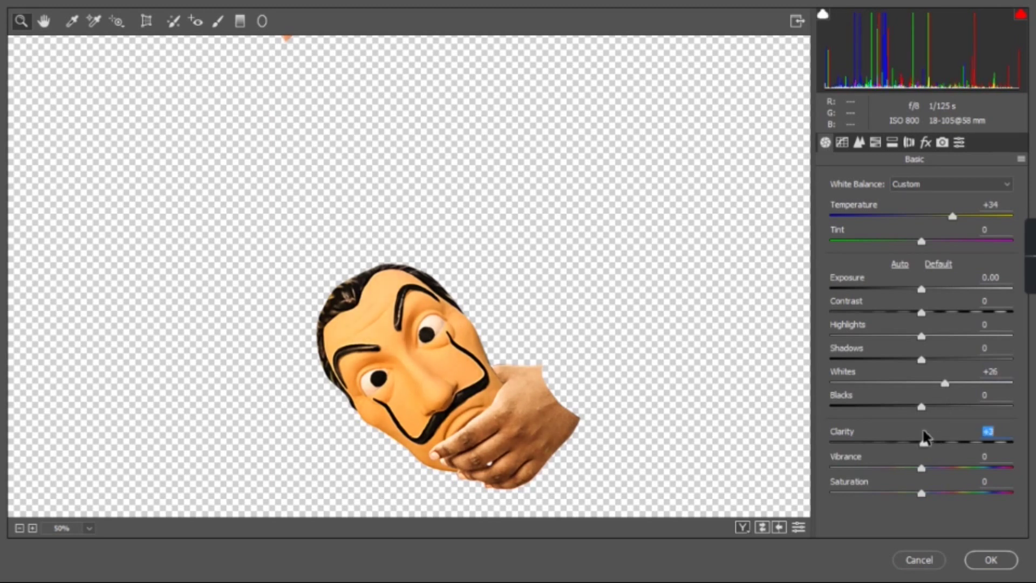
{"action": "mouse_move", "coordinate": [926, 315]}
{"action": "left_mouse_down"}
{"action": "mouse_move", "coordinate": [969, 315]}
{"action": "mouse_move", "coordinate": [925, 314]}
{"action": "mouse_move", "coordinate": [940, 313]}
{"action": "mouse_move", "coordinate": [936, 294]}
{"action": "mouse_move", "coordinate": [916, 295]}
{"action": "mouse_move", "coordinate": [927, 298]}
{"action": "left_mouse_up"}
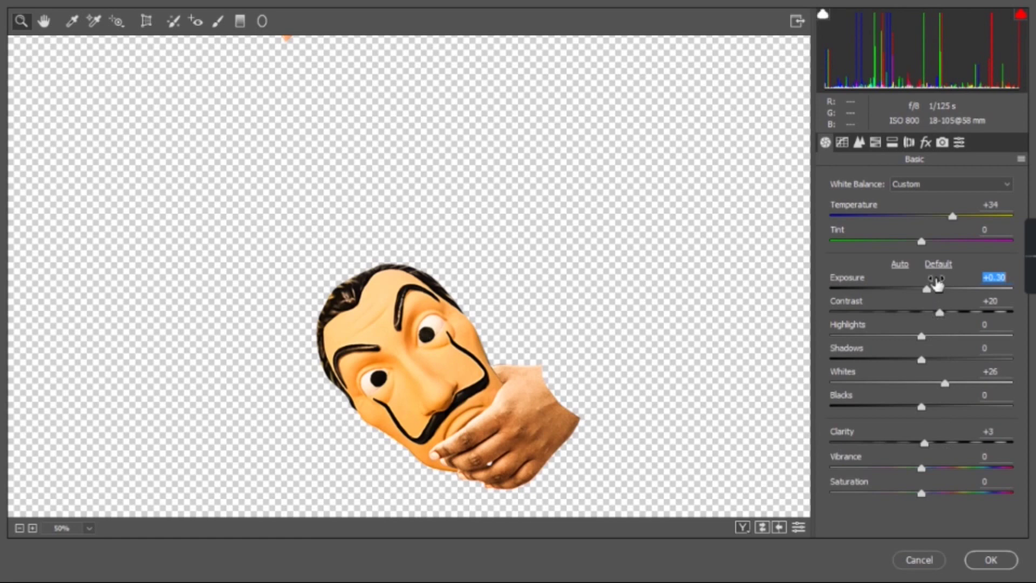
{"action": "left_click", "coordinate": [989, 560]}
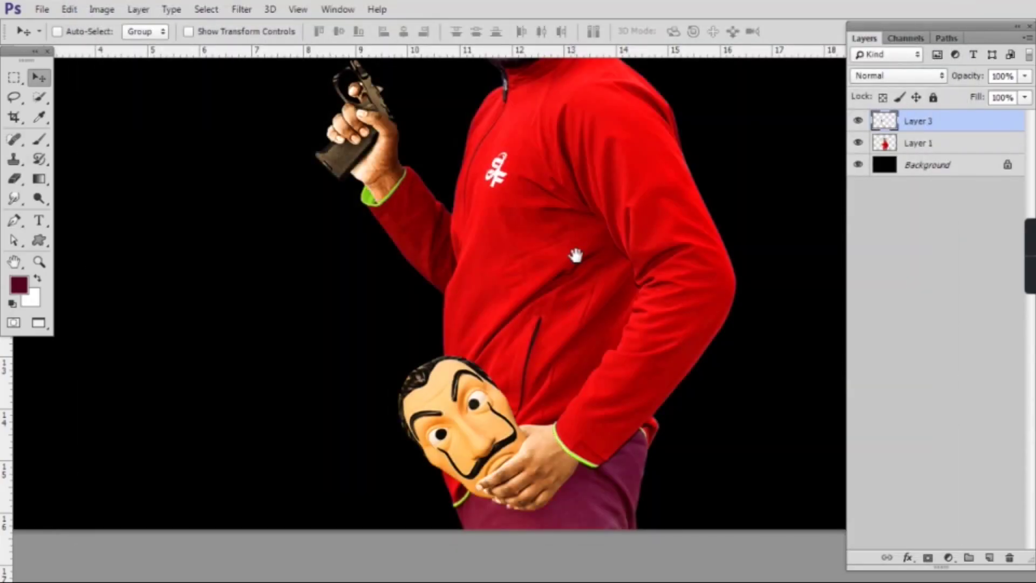
Fade the Camera Raw adjustment on the hands layer to soften its warm tint
{"action": "left_click_drag", "start_coordinate": [575, 252], "coordinate": [578, 269]}
{"action": "key", "text": "ctrl+shift+f"}
{"action": "left_click", "coordinate": [405, 153]}
{"action": "left_click", "coordinate": [497, 134]}
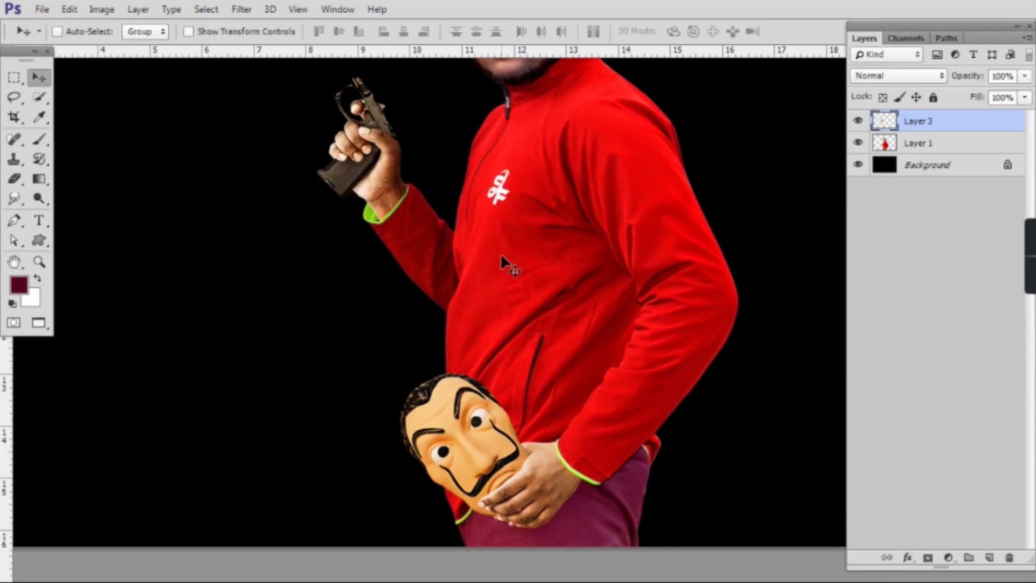
Toggle Layer 3's visibility to compare the man with and without the recoloured hands
{"action": "key", "text": "ctrl+minus"}
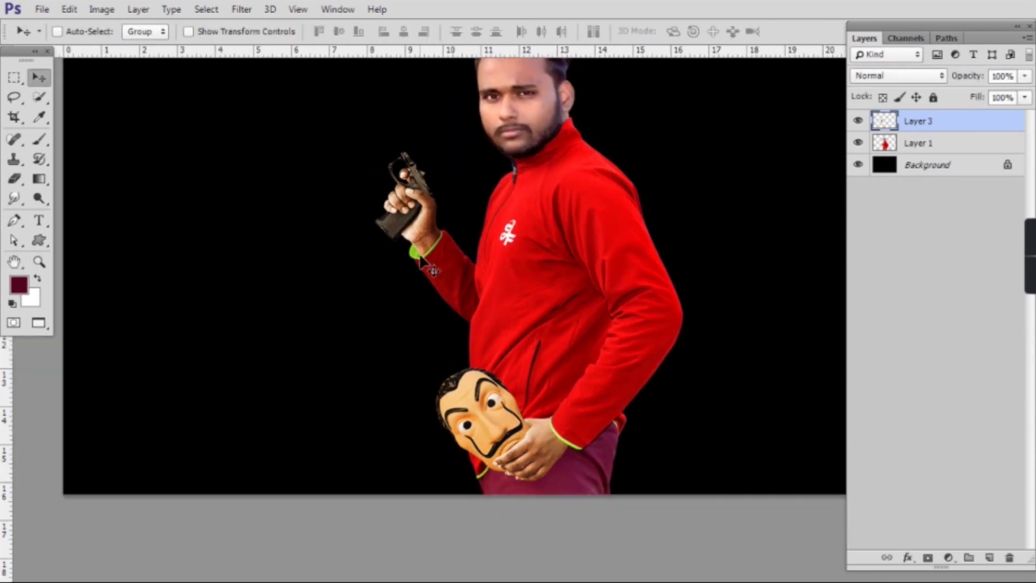
{"action": "left_click", "coordinate": [575, 192], "text": "ctrl+alt"}
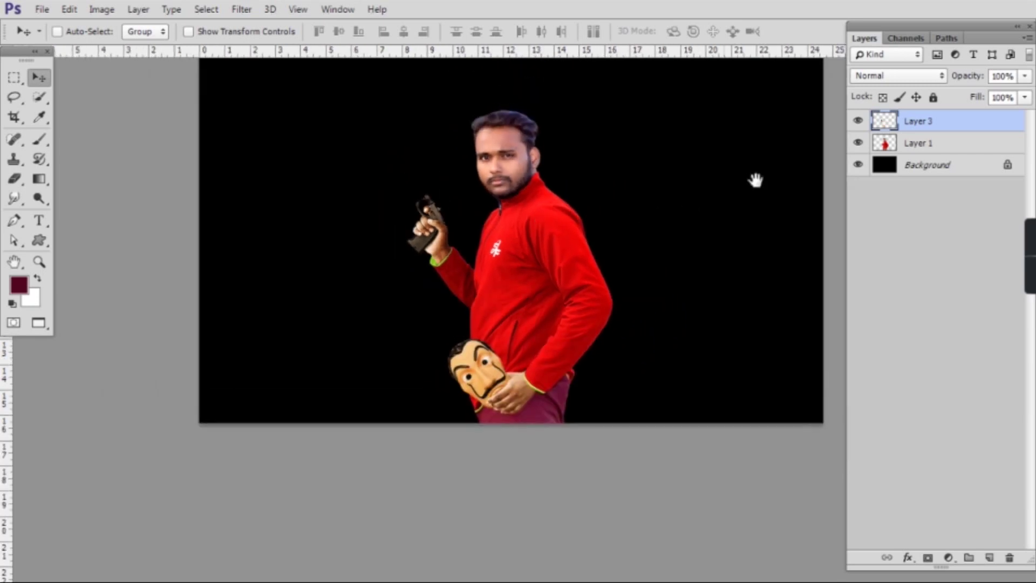
{"action": "left_click", "coordinate": [859, 121]}
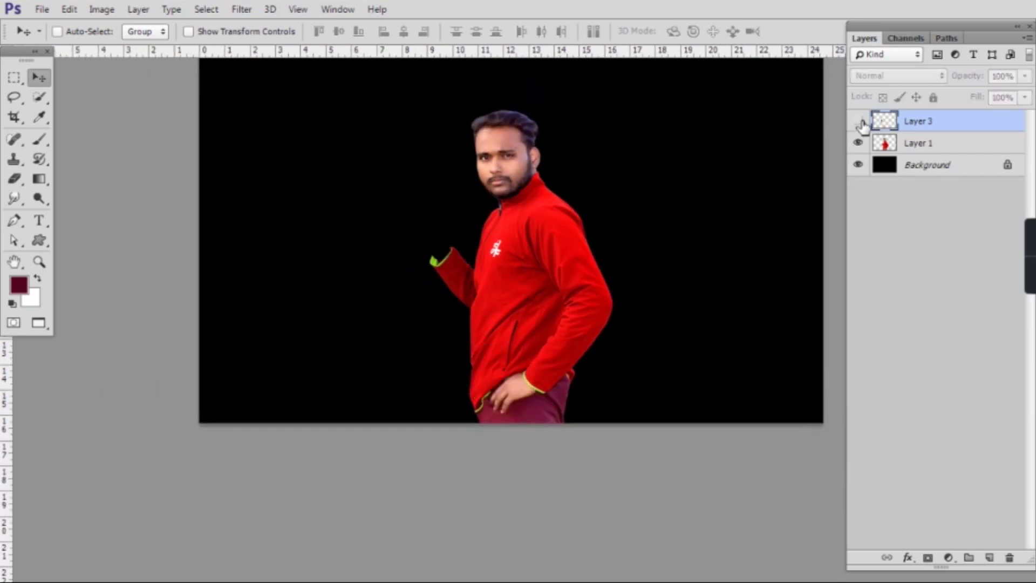
{"action": "left_click", "coordinate": [859, 120]}
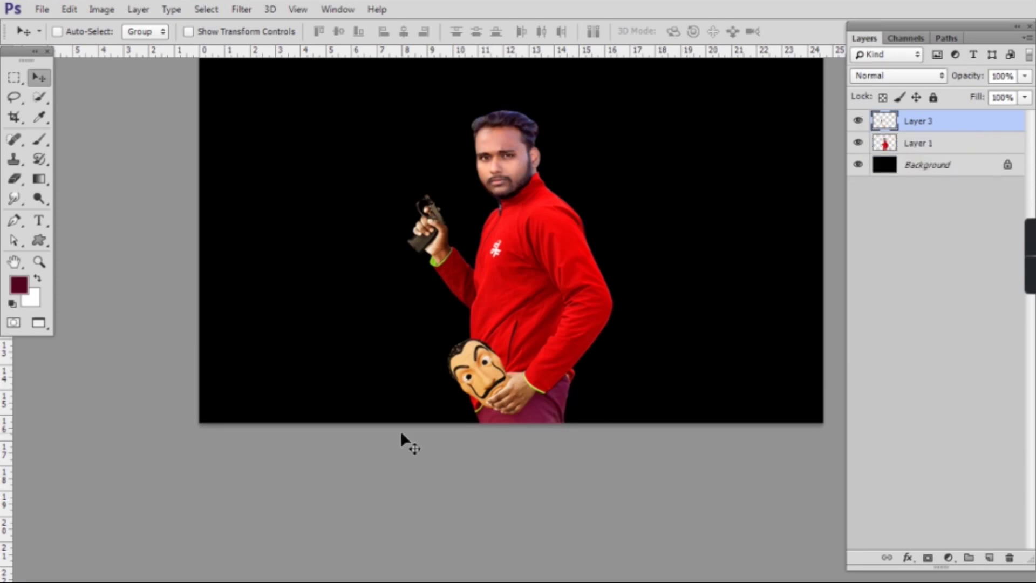
Merge the hands layer, Layer 3, down into the man's Layer 1
{"action": "left_click_drag", "start_coordinate": [429, 231], "coordinate": [464, 217]}
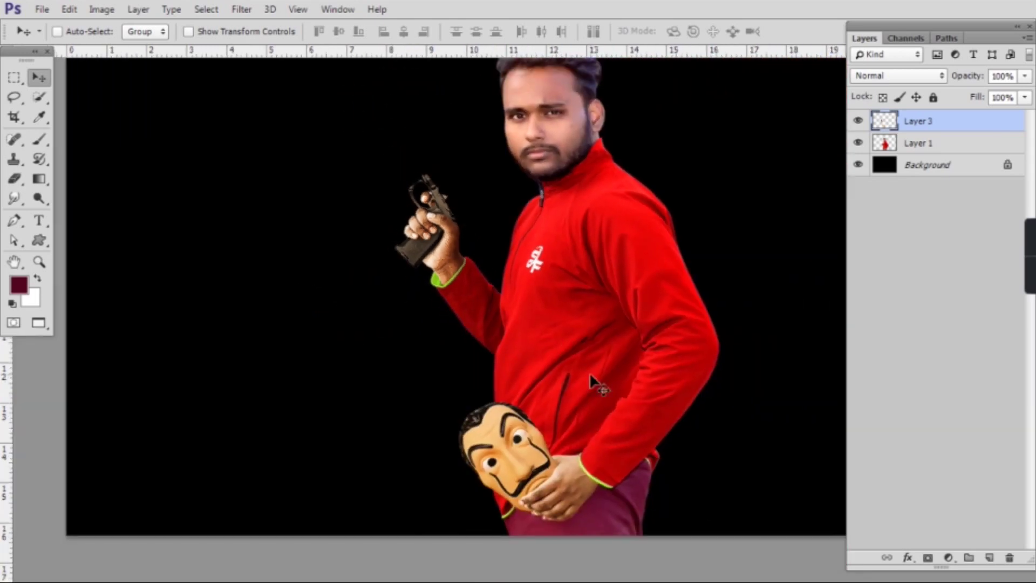
{"action": "left_click_drag", "start_coordinate": [603, 489], "coordinate": [649, 462]}
{"action": "key", "text": "ctrl+e"}
{"action": "left_click_drag", "start_coordinate": [605, 176], "coordinate": [613, 211]}
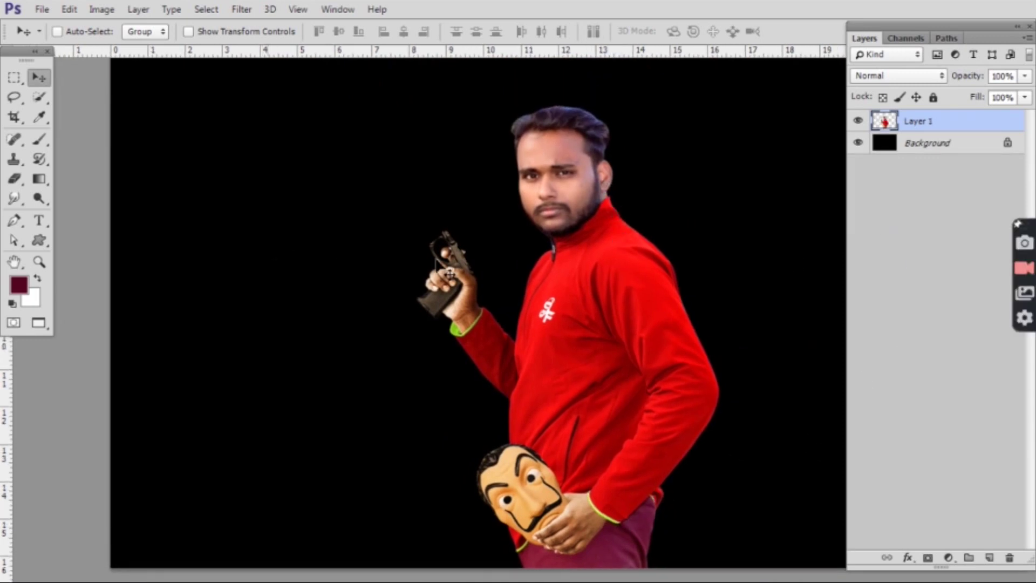
{"action": "left_click_drag", "start_coordinate": [492, 265], "coordinate": [483, 261]}
{"action": "left_click_drag", "start_coordinate": [544, 298], "coordinate": [507, 272]}
{"action": "left_click_drag", "start_coordinate": [570, 322], "coordinate": [540, 322]}
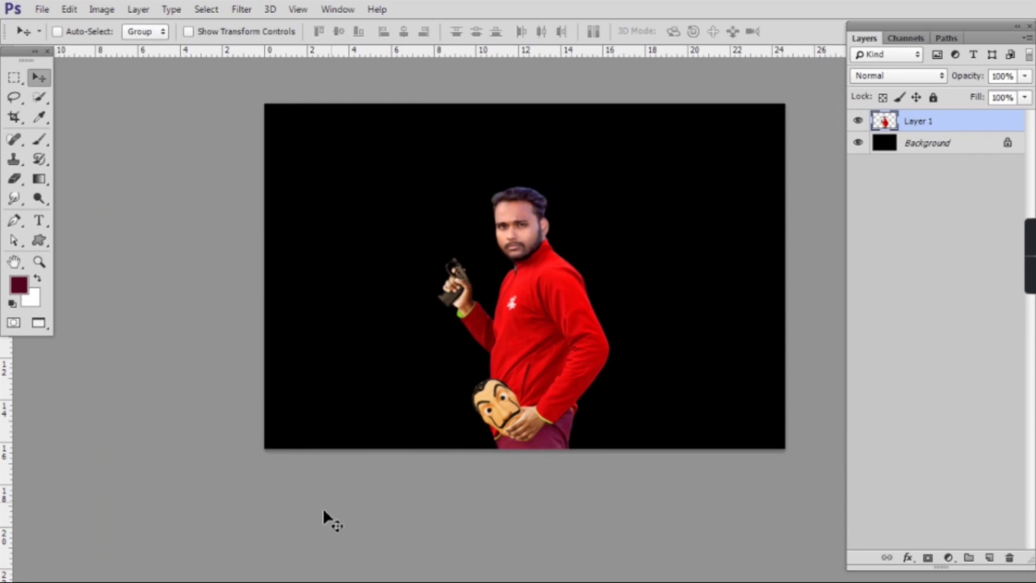
Switch to Windows Explorer and bring Money Heist Gun.png from the money folder under Downloads, Documents into Photoshop
{"action": "key", "text": "super"}
{"action": "left_click", "coordinate": [286, 569]}
{"action": "left_click", "coordinate": [211, 519]}
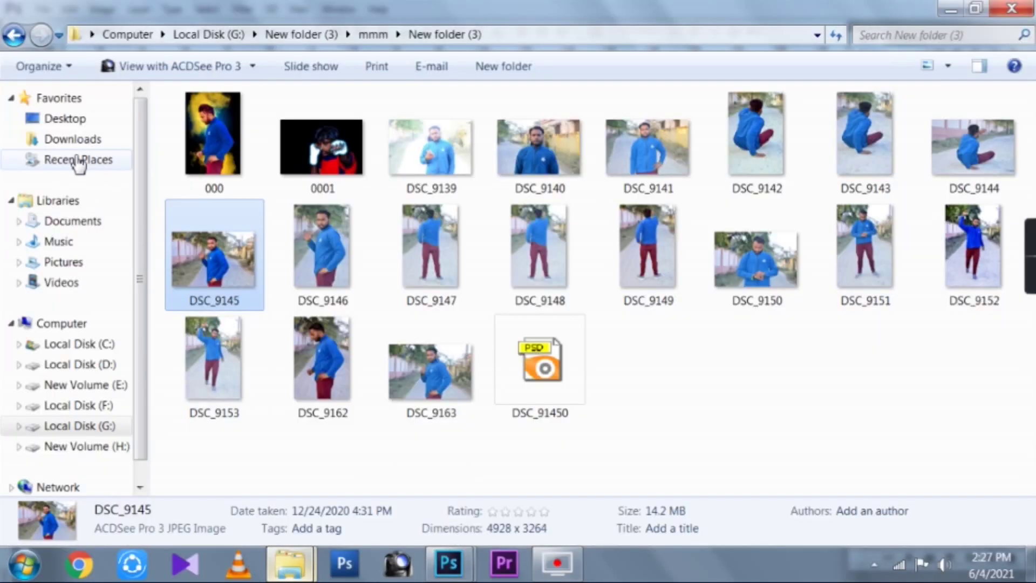
{"action": "left_click", "coordinate": [73, 139]}
{"action": "double_click", "coordinate": [532, 139]}
{"action": "double_click", "coordinate": [202, 141]}
{"action": "scroll", "coordinate": [548, 458], "scroll_direction": "down", "scroll_amount": 2}
{"action": "left_click", "coordinate": [548, 456]}
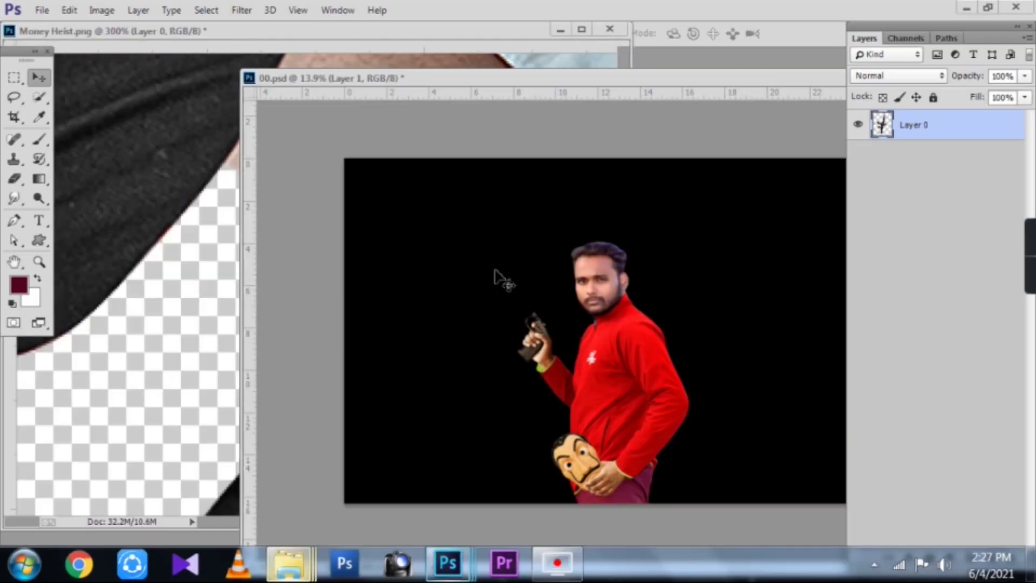
Copy the rifle into 00.psd as a new layer above the man and display the composite in full-screen mode
{"action": "left_click_drag", "start_coordinate": [215, 243], "coordinate": [551, 295]}
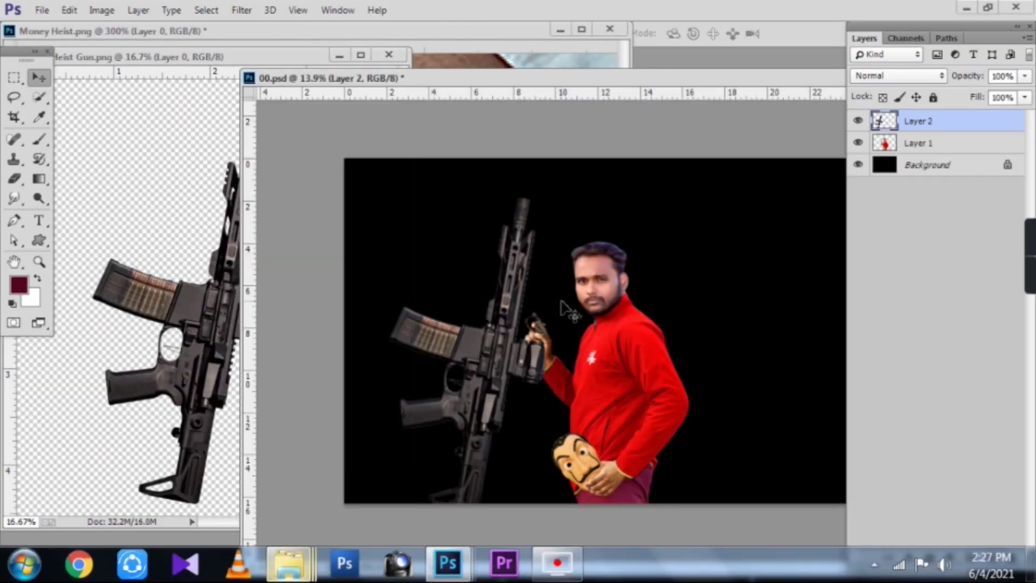
{"action": "key", "text": "f"}
{"action": "key", "text": "f"}
Select the Background layer and fill it with white
{"action": "right_click", "coordinate": [697, 223]}
{"action": "left_click", "coordinate": [730, 237]}
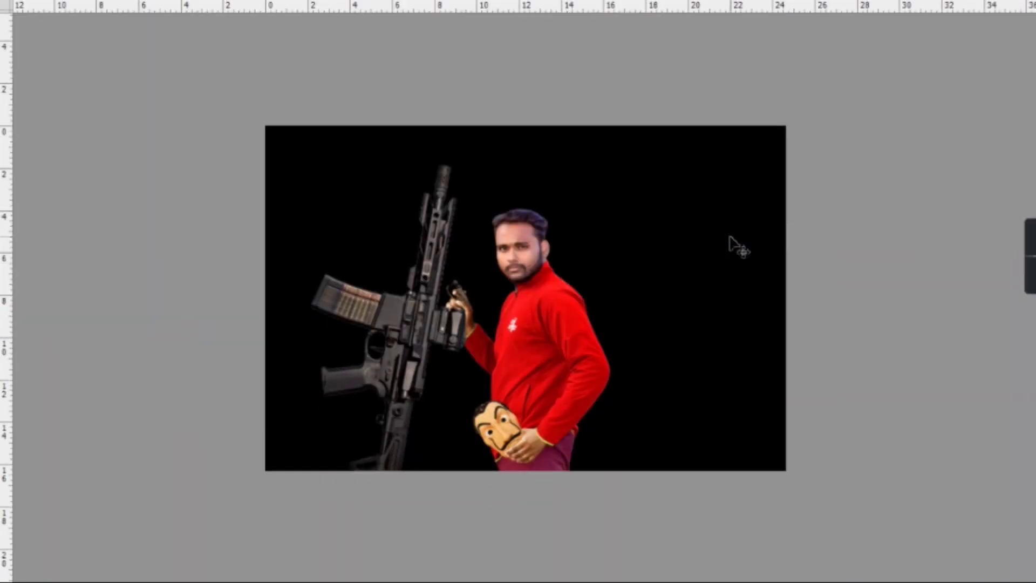
{"action": "key", "text": "ctrl+BackSpace"}
Select the rifle's layer and move it up until the whole stock lies inside the canvas
{"action": "right_click", "coordinate": [422, 248]}
{"action": "left_click", "coordinate": [463, 260]}
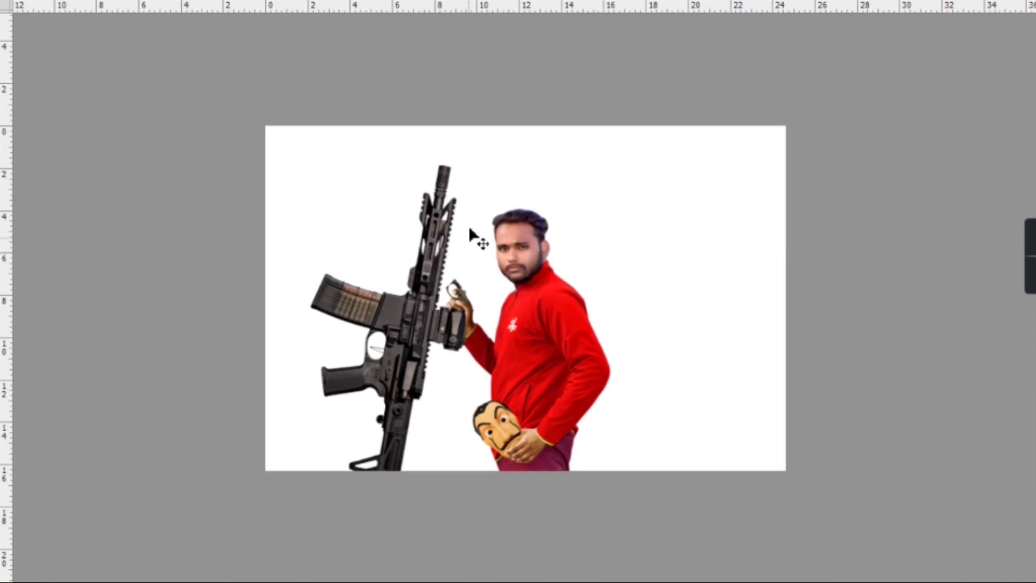
{"action": "right_click", "coordinate": [433, 222]}
{"action": "left_click", "coordinate": [466, 238]}
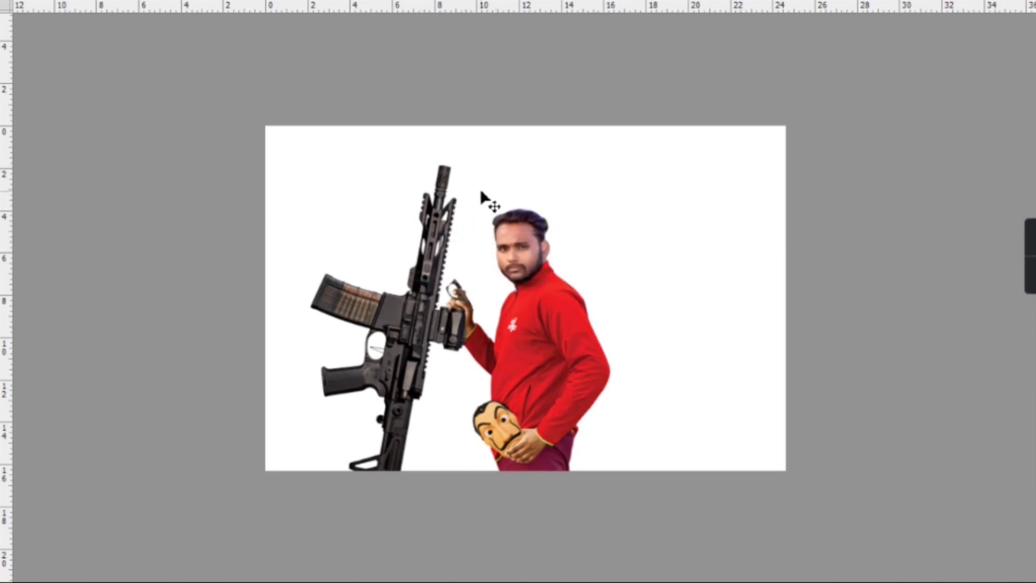
{"action": "right_click", "coordinate": [432, 265]}
{"action": "left_click", "coordinate": [446, 274]}
{"action": "left_click_drag", "start_coordinate": [446, 274], "coordinate": [438, 247]}
Scale the rifle down, rotate it counter-clockwise and place its grip over the pistol-holding hand
{"action": "key", "text": "ctrl+t"}
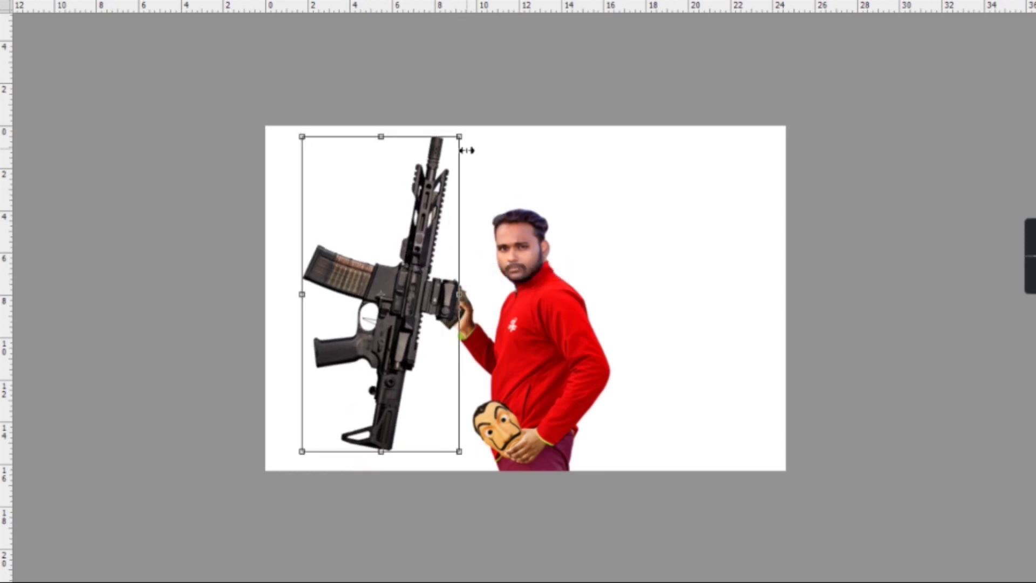
{"action": "left_click_drag", "start_coordinate": [462, 130], "coordinate": [394, 112]}
{"action": "key", "text": "Return"}
{"action": "left_click_drag", "start_coordinate": [384, 283], "coordinate": [579, 318]}
{"action": "left_click_drag", "start_coordinate": [581, 283], "coordinate": [559, 261]}
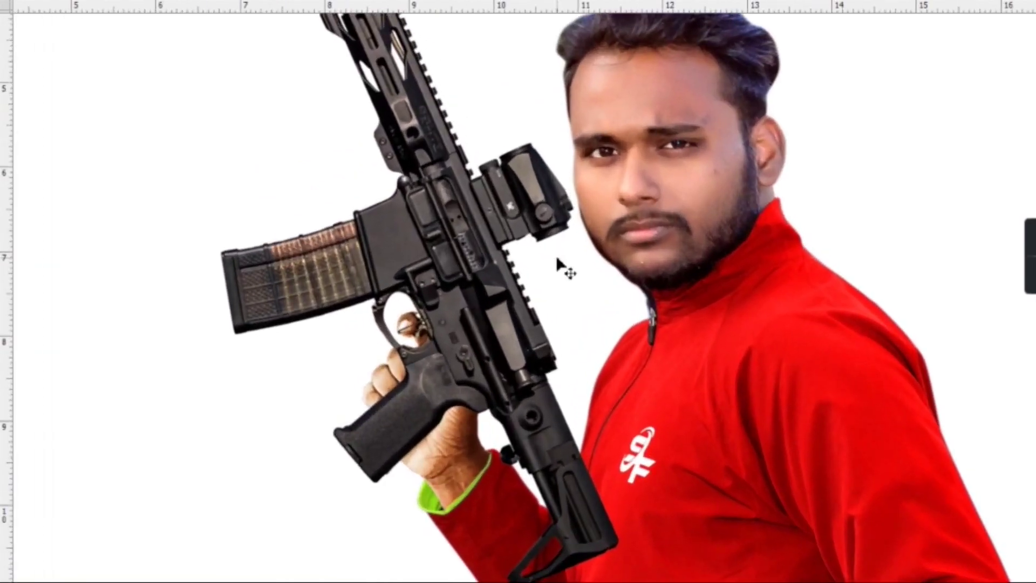
At 50% opacity, fine-tune the rifle's size and position so its grip covers the pistol grip, then restore 100% opacity
{"action": "key", "text": "5"}
{"action": "key", "text": "ctrl+t"}
{"action": "left_click_drag", "start_coordinate": [554, 416], "coordinate": [515, 240]}
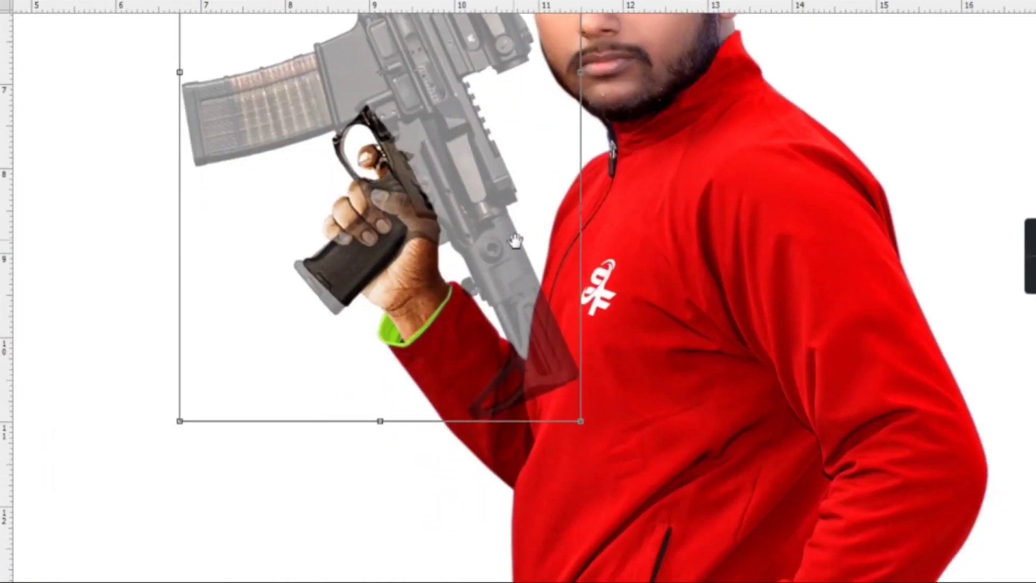
{"action": "left_click_drag", "start_coordinate": [580, 422], "coordinate": [572, 405]}
{"action": "left_click_drag", "start_coordinate": [509, 357], "coordinate": [516, 363]}
{"action": "left_click_drag", "start_coordinate": [701, 331], "coordinate": [704, 310]}
{"action": "left_click_drag", "start_coordinate": [552, 309], "coordinate": [544, 305]}
{"action": "key", "text": "Return"}
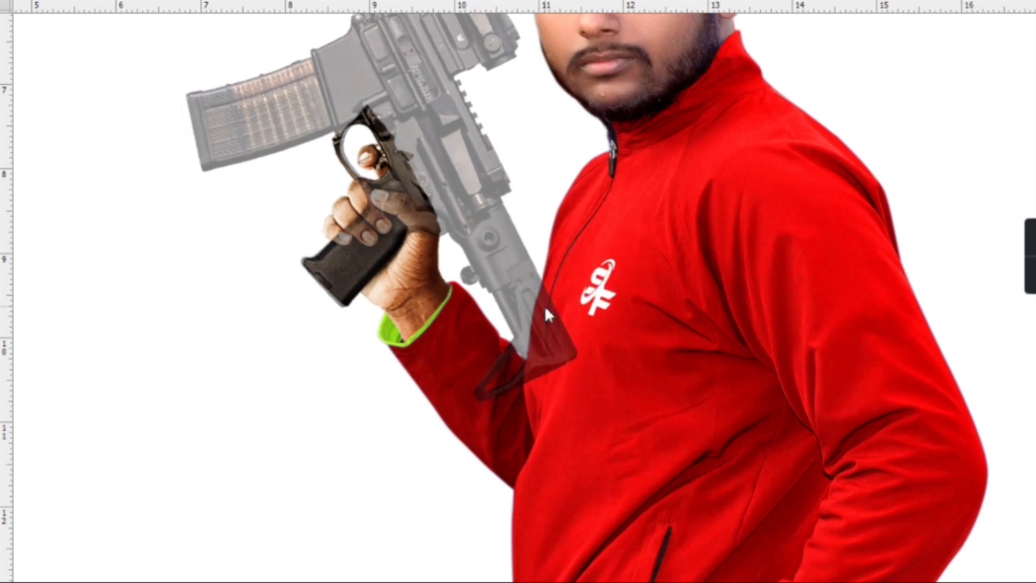
{"action": "key", "text": "0"}
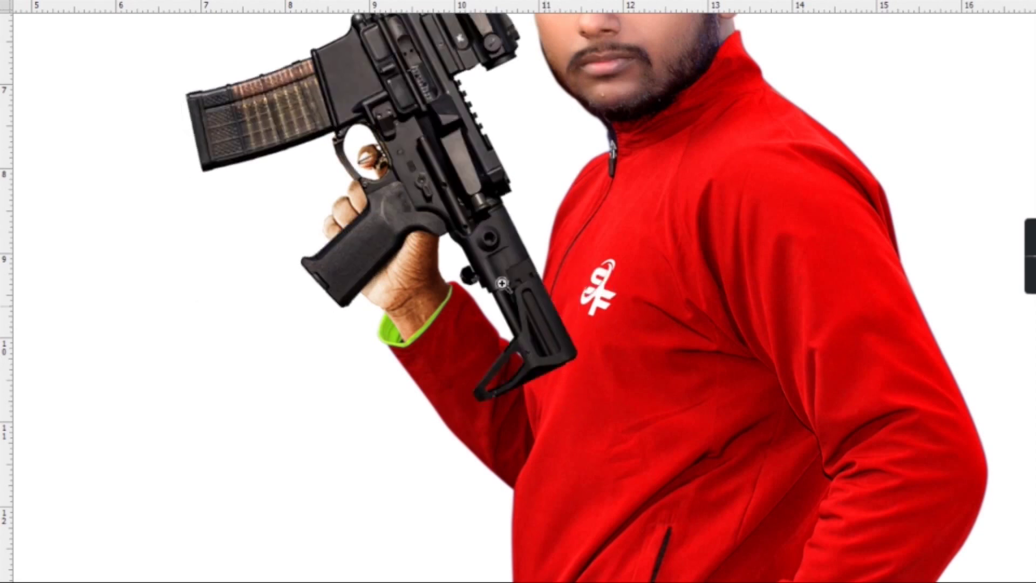
Make the rifle layer semi-transparent, start erasing it over the hand and adjust the Eraser brush
{"action": "scroll", "coordinate": [358, 204], "scroll_direction": "up", "scroll_amount": 3}
{"action": "key", "text": "5"}
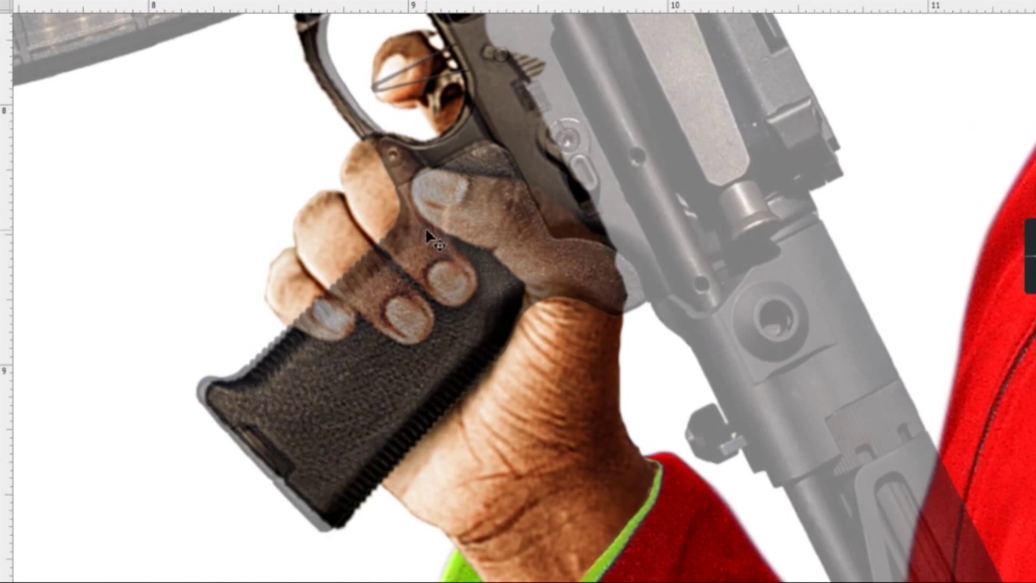
{"action": "key", "text": "6"}
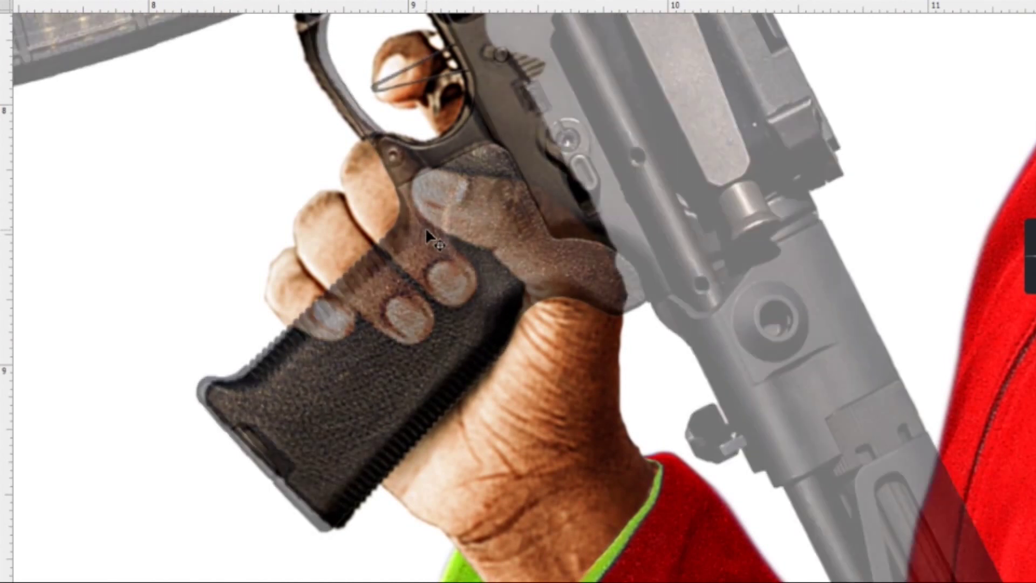
{"action": "scroll", "coordinate": [397, 165], "scroll_direction": "up", "scroll_amount": 2}
{"action": "left_click_drag", "start_coordinate": [421, 154], "coordinate": [470, 269]}
{"action": "left_click_drag", "start_coordinate": [492, 177], "coordinate": [588, 206]}
{"action": "key", "text": "ctrl+z"}
{"action": "mouse_move", "coordinate": [447, 164]}
{"action": "left_mouse_down"}
{"action": "mouse_move", "coordinate": [442, 123]}
{"action": "mouse_move", "coordinate": [477, 145]}
{"action": "mouse_move", "coordinate": [419, 141]}
{"action": "left_mouse_up"}
{"action": "scroll", "coordinate": [534, 316], "scroll_direction": "up", "scroll_amount": 4}
{"action": "left_click_drag", "start_coordinate": [534, 315], "coordinate": [529, 233]}
{"action": "right_click", "coordinate": [532, 235]}
{"action": "double_click", "coordinate": [634, 271]}
Erase the rifle over the thumb and index finger so they wrap in front of the grip
{"action": "mouse_move", "coordinate": [611, 155]}
{"action": "left_mouse_down"}
{"action": "mouse_move", "coordinate": [423, 189]}
{"action": "mouse_move", "coordinate": [481, 219]}
{"action": "left_mouse_up"}
{"action": "mouse_move", "coordinate": [468, 176]}
{"action": "left_mouse_down"}
{"action": "mouse_move", "coordinate": [407, 113]}
{"action": "mouse_move", "coordinate": [533, 118]}
{"action": "left_mouse_up"}
{"action": "mouse_move", "coordinate": [534, 117]}
{"action": "left_mouse_down"}
{"action": "mouse_move", "coordinate": [514, 78]}
{"action": "mouse_move", "coordinate": [647, 157]}
{"action": "left_mouse_up"}
{"action": "mouse_move", "coordinate": [652, 158]}
{"action": "left_mouse_down"}
{"action": "mouse_move", "coordinate": [551, 137]}
{"action": "mouse_move", "coordinate": [599, 249]}
{"action": "mouse_move", "coordinate": [571, 161]}
{"action": "mouse_move", "coordinate": [546, 203]}
{"action": "mouse_move", "coordinate": [586, 248]}
{"action": "left_mouse_up"}
{"action": "mouse_move", "coordinate": [542, 279]}
{"action": "left_mouse_down"}
{"action": "mouse_move", "coordinate": [571, 232]}
{"action": "mouse_move", "coordinate": [483, 108]}
{"action": "mouse_move", "coordinate": [449, 204]}
{"action": "mouse_move", "coordinate": [529, 265]}
{"action": "mouse_move", "coordinate": [524, 275]}
{"action": "left_mouse_up"}
{"action": "mouse_move", "coordinate": [284, 155]}
{"action": "left_mouse_down"}
{"action": "mouse_move", "coordinate": [436, 208]}
{"action": "mouse_move", "coordinate": [495, 303]}
{"action": "mouse_move", "coordinate": [467, 266]}
{"action": "left_mouse_up"}
{"action": "mouse_move", "coordinate": [477, 290]}
{"action": "left_mouse_down"}
{"action": "mouse_move", "coordinate": [430, 169]}
{"action": "mouse_move", "coordinate": [508, 261]}
{"action": "mouse_move", "coordinate": [406, 200]}
{"action": "mouse_move", "coordinate": [410, 121]}
{"action": "left_mouse_up"}
{"action": "mouse_move", "coordinate": [400, 221]}
{"action": "left_mouse_down"}
{"action": "mouse_move", "coordinate": [486, 227]}
{"action": "mouse_move", "coordinate": [501, 330]}
{"action": "left_mouse_up"}
{"action": "mouse_move", "coordinate": [463, 135]}
{"action": "left_mouse_down"}
{"action": "mouse_move", "coordinate": [495, 152]}
{"action": "mouse_move", "coordinate": [515, 185]}
{"action": "left_mouse_up"}
{"action": "left_click_drag", "start_coordinate": [445, 321], "coordinate": [475, 164]}
{"action": "left_click_drag", "start_coordinate": [478, 176], "coordinate": [442, 231]}
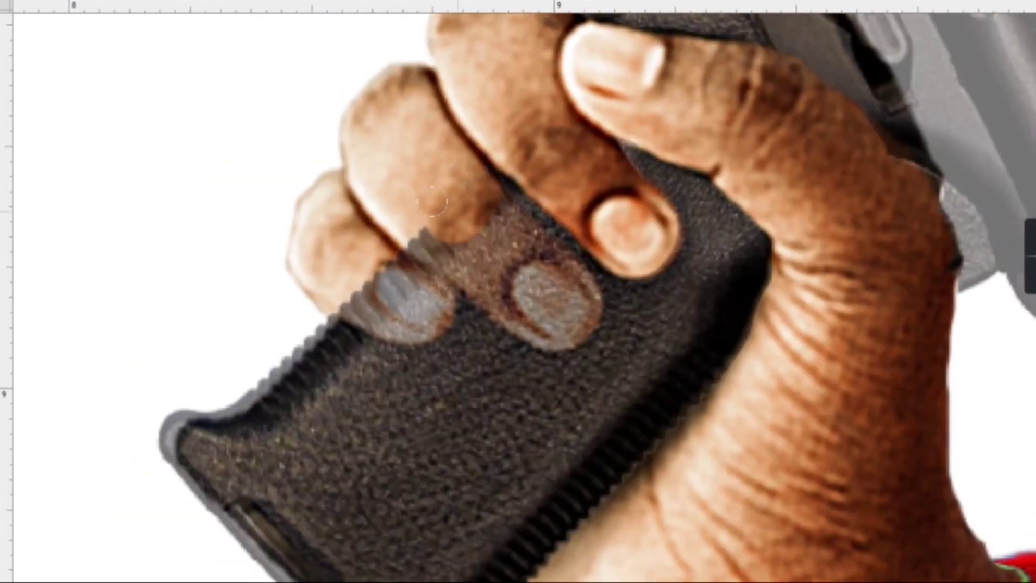
Erase the rifle over the two remaining fingers on the grip
{"action": "left_click_drag", "start_coordinate": [369, 237], "coordinate": [417, 141]}
{"action": "mouse_move", "coordinate": [383, 197]}
{"action": "left_mouse_down"}
{"action": "mouse_move", "coordinate": [452, 173]}
{"action": "mouse_move", "coordinate": [397, 170]}
{"action": "left_mouse_up"}
{"action": "mouse_move", "coordinate": [458, 100]}
{"action": "left_mouse_down"}
{"action": "mouse_move", "coordinate": [448, 165]}
{"action": "mouse_move", "coordinate": [545, 172]}
{"action": "mouse_move", "coordinate": [465, 144]}
{"action": "left_mouse_up"}
{"action": "scroll", "coordinate": [465, 144], "scroll_direction": "down", "scroll_amount": 6}
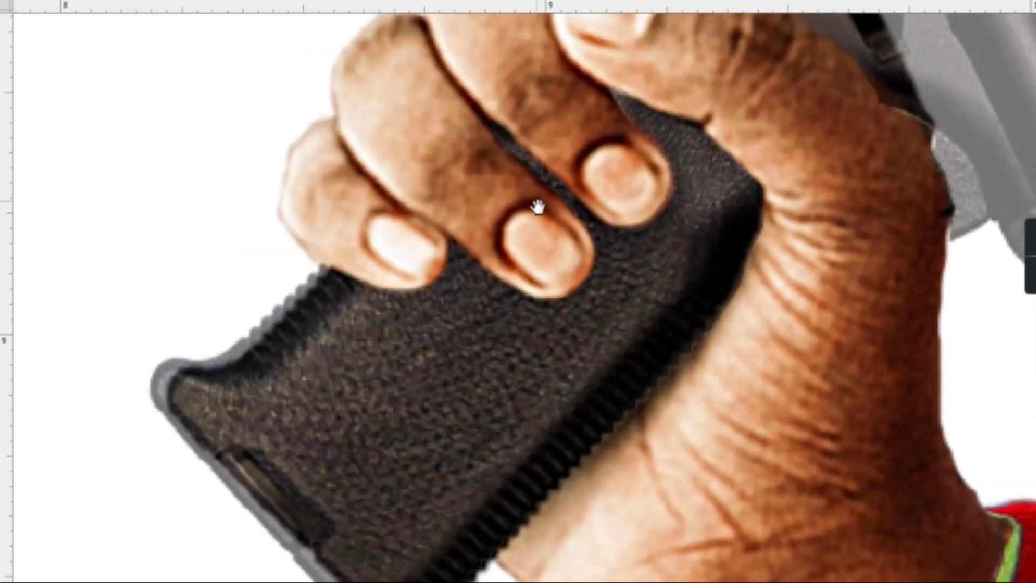
Select the MONEY HEIST logo on Layer 4 and enlarge it to span nearly the full canvas width behind the man
{"action": "right_click", "coordinate": [606, 240]}
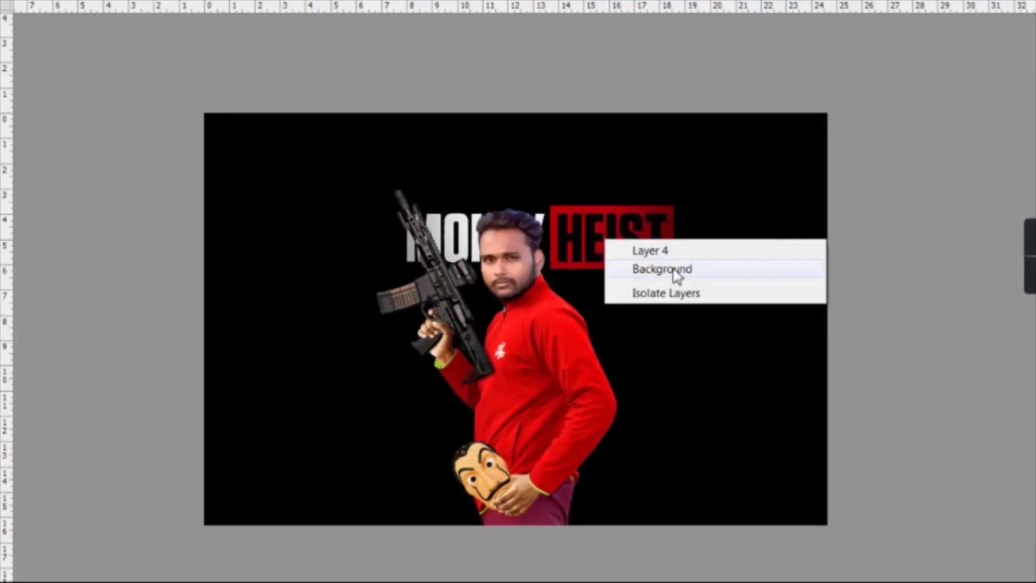
{"action": "left_click", "coordinate": [664, 256]}
{"action": "key", "text": "ctrl+t"}
{"action": "left_click_drag", "start_coordinate": [679, 274], "coordinate": [801, 320]}
{"action": "left_click_drag", "start_coordinate": [712, 302], "coordinate": [698, 325]}
{"action": "left_click_drag", "start_coordinate": [775, 216], "coordinate": [803, 211]}
{"action": "left_click_drag", "start_coordinate": [737, 304], "coordinate": [734, 297]}
{"action": "key", "text": "Return"}
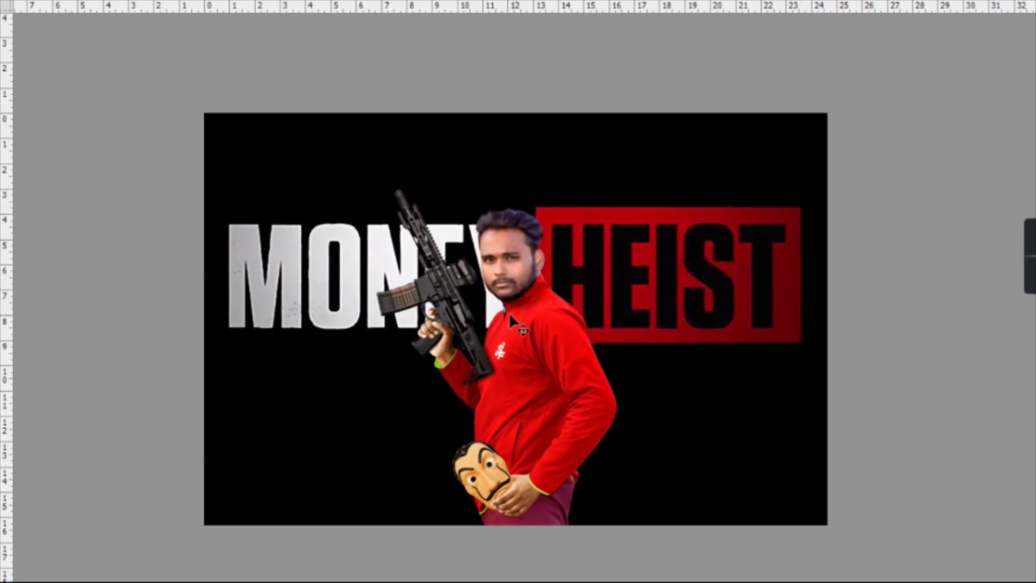
Select the man-with-rifle layer, scale it down slightly and reposition him in front of the logo
{"action": "right_click", "coordinate": [508, 311]}
{"action": "left_click", "coordinate": [538, 325]}
{"action": "key", "text": "ctrl+t"}
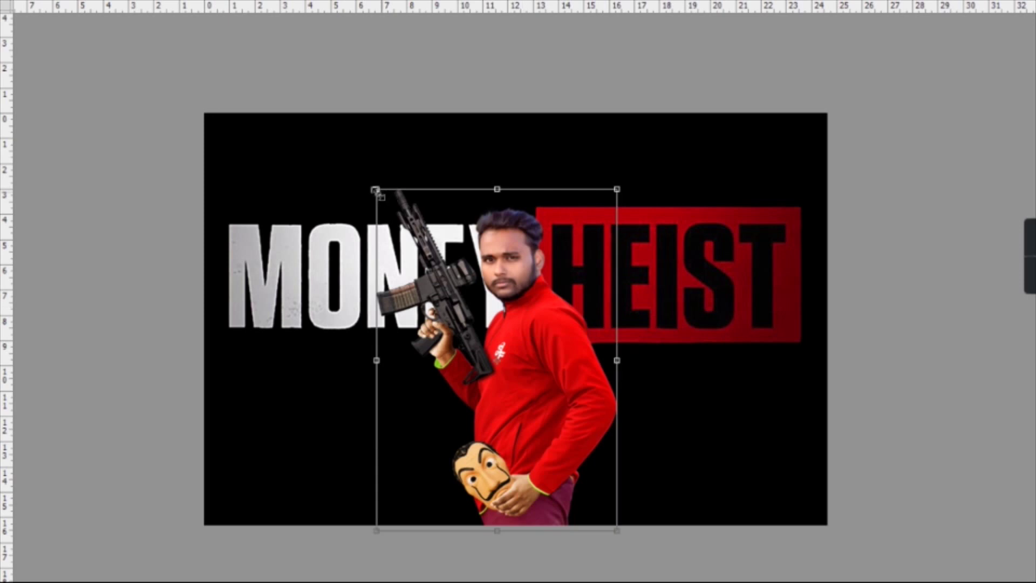
{"action": "left_click_drag", "start_coordinate": [384, 194], "coordinate": [396, 215]}
{"action": "key", "text": "Return"}
{"action": "scroll", "coordinate": [554, 294], "scroll_direction": "down", "scroll_amount": 2}
{"action": "left_click_drag", "start_coordinate": [543, 363], "coordinate": [567, 338]}
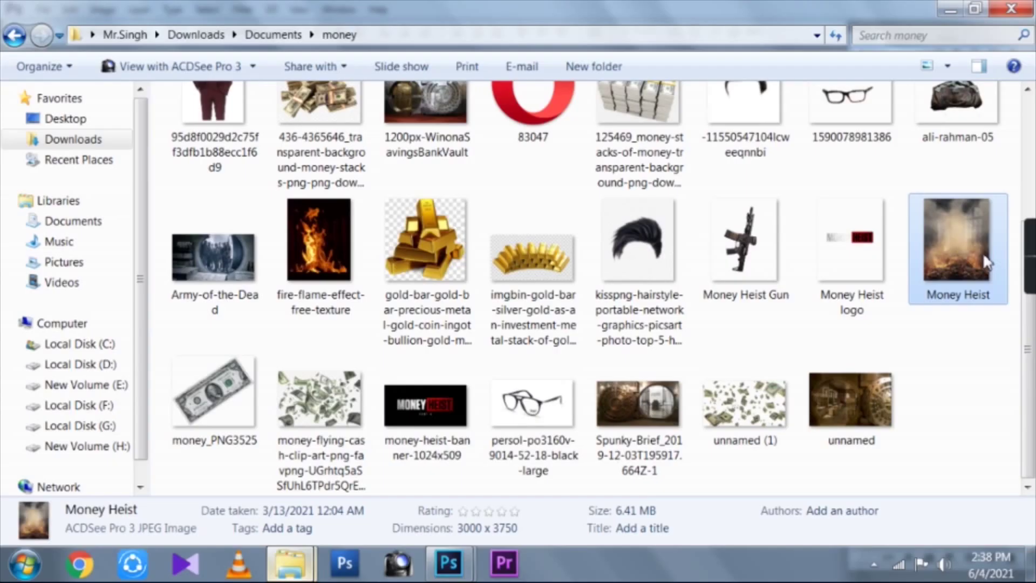
{"action": "left_click_drag", "start_coordinate": [960, 237], "coordinate": [833, 394]}
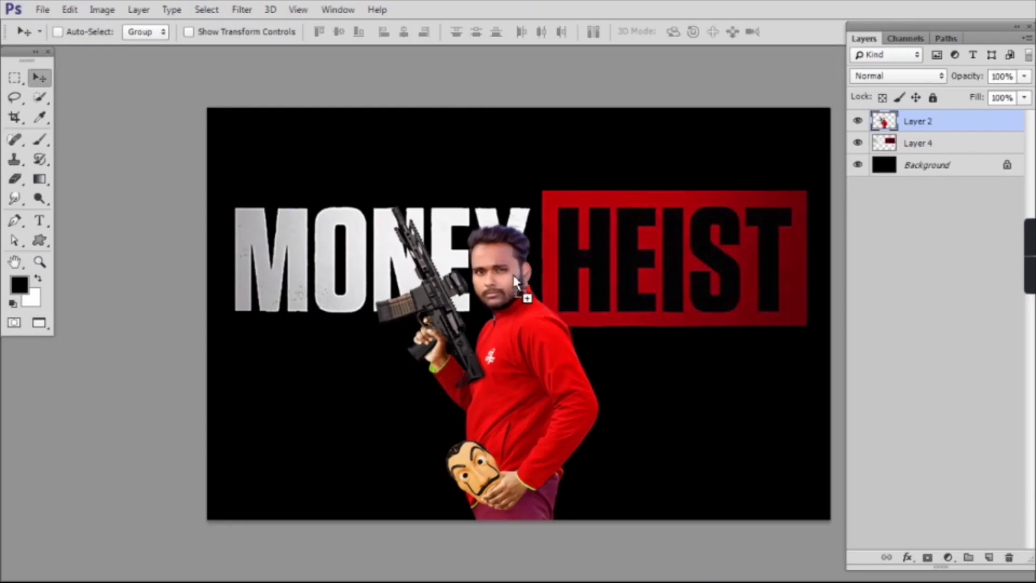
{"action": "left_click_drag", "start_coordinate": [513, 276], "coordinate": [513, 272]}
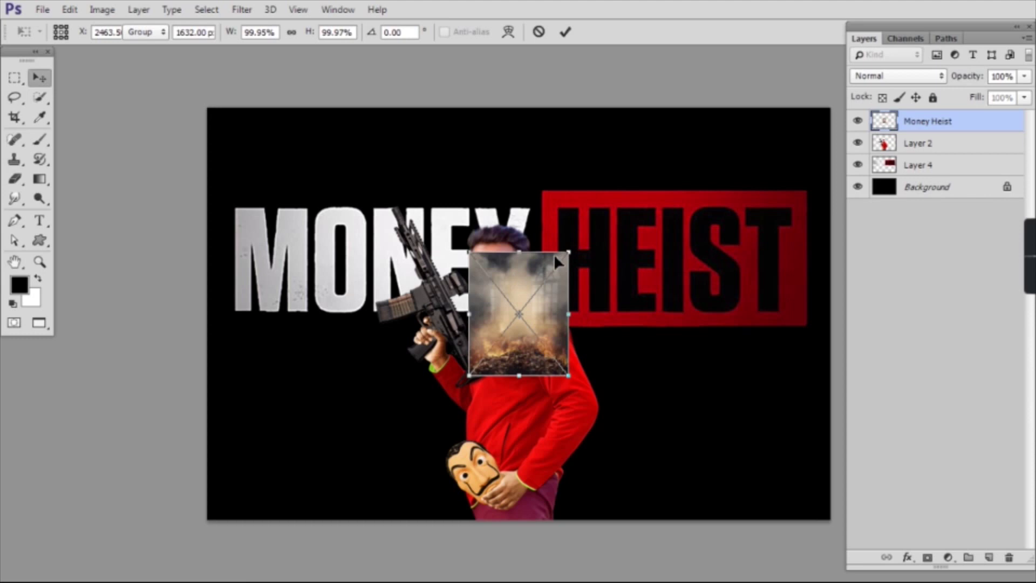
{"action": "key", "text": "Return"}
{"action": "key", "text": "ctrl+z"}
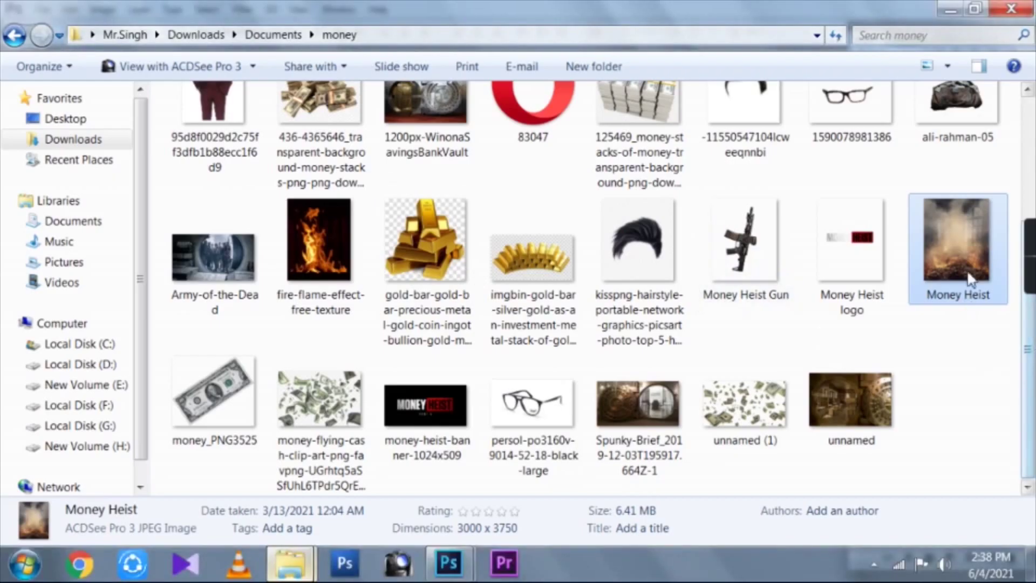
Bring the Money Heist.jpg smoke-and-fire image in beneath the logo and duplicate it side by side to cover the canvas width
{"action": "left_click_drag", "start_coordinate": [971, 279], "coordinate": [922, 219]}
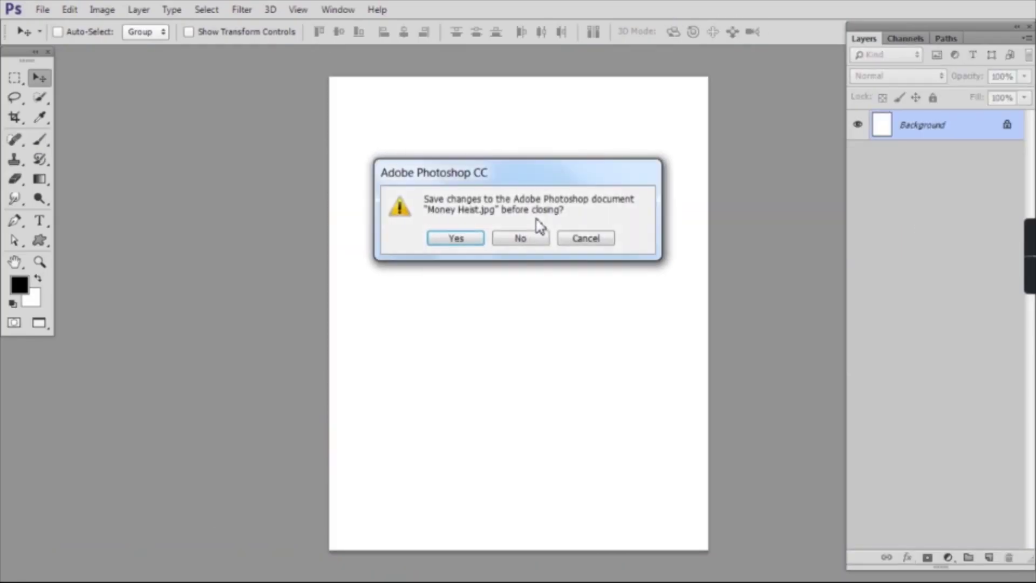
{"action": "left_click", "coordinate": [534, 238]}
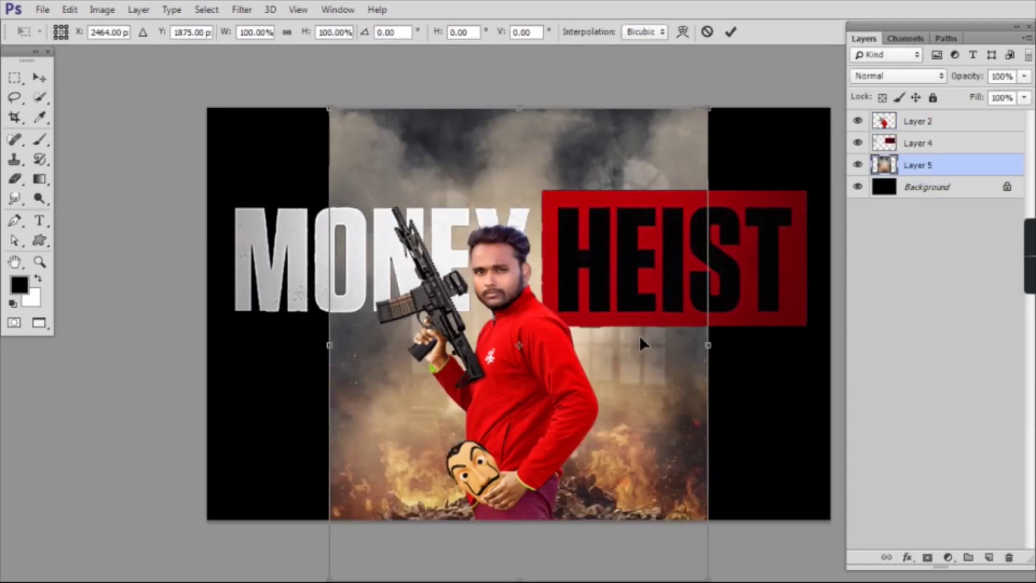
{"action": "left_click_drag", "start_coordinate": [641, 358], "coordinate": [625, 241]}
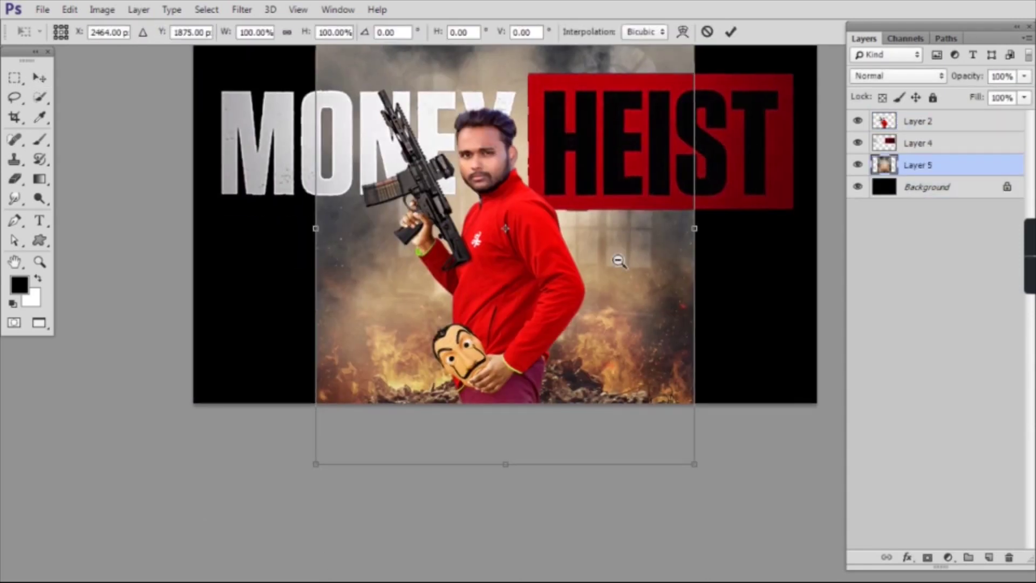
{"action": "left_click", "coordinate": [617, 261], "text": "alt"}
{"action": "mouse_move", "coordinate": [637, 276]}
{"action": "left_mouse_down"}
{"action": "mouse_move", "coordinate": [658, 317]}
{"action": "mouse_move", "coordinate": [647, 299]}
{"action": "mouse_move", "coordinate": [669, 276]}
{"action": "mouse_move", "coordinate": [657, 310]}
{"action": "mouse_move", "coordinate": [748, 264]}
{"action": "mouse_move", "coordinate": [559, 292]}
{"action": "mouse_move", "coordinate": [442, 261]}
{"action": "mouse_move", "coordinate": [545, 257]}
{"action": "left_mouse_up"}
{"action": "key", "text": "Return"}
Erase the inner edge of Layer 5 copy with a large soft Eraser to blend the seam between the two fire images
{"action": "key", "text": "e"}
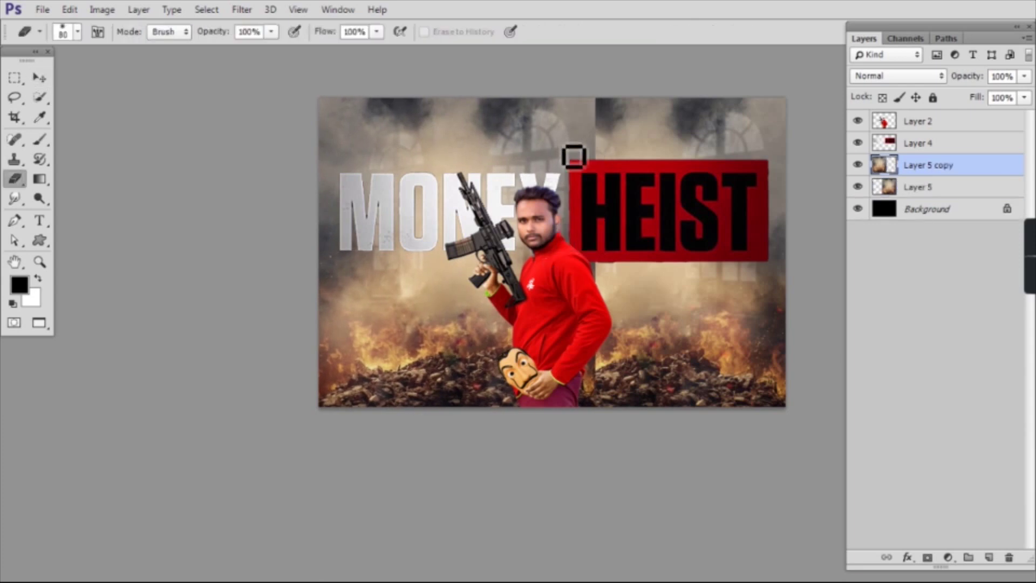
{"action": "key", "text": "bracketright"}
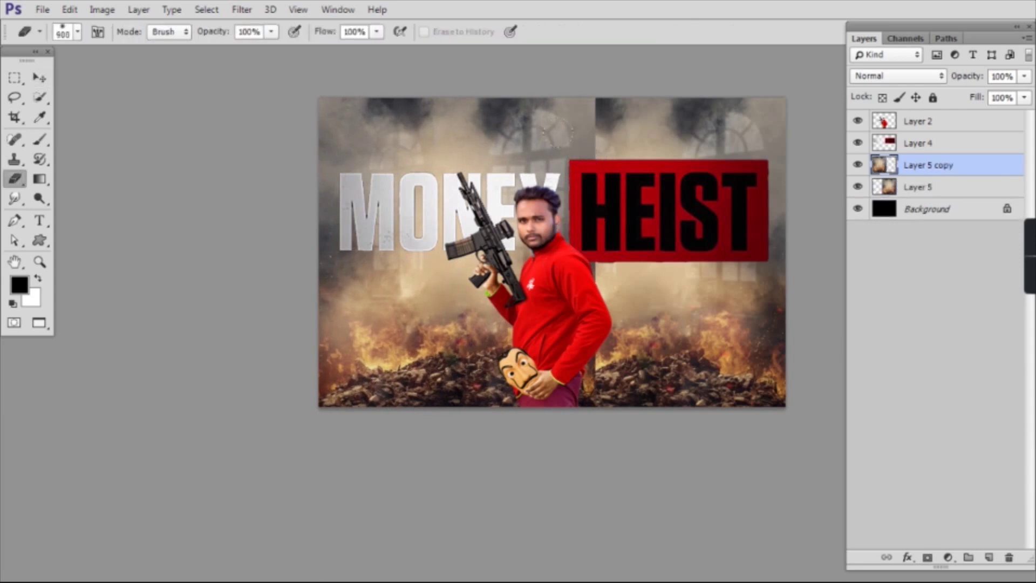
{"action": "mouse_move", "coordinate": [566, 98]}
{"action": "left_mouse_down"}
{"action": "mouse_move", "coordinate": [550, 80]}
{"action": "mouse_move", "coordinate": [572, 76]}
{"action": "left_mouse_up"}
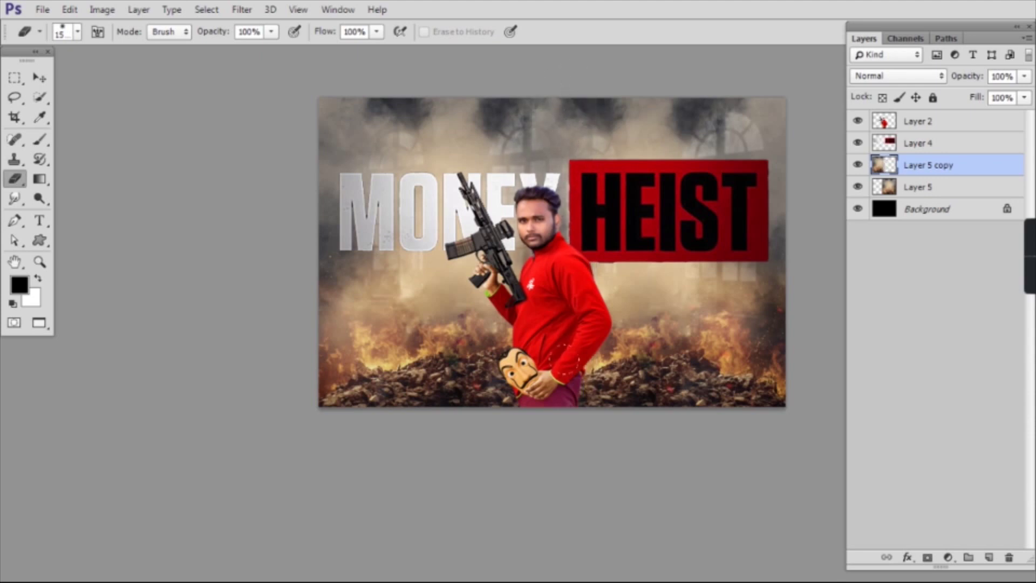
{"action": "left_click_drag", "start_coordinate": [498, 92], "coordinate": [507, 106]}
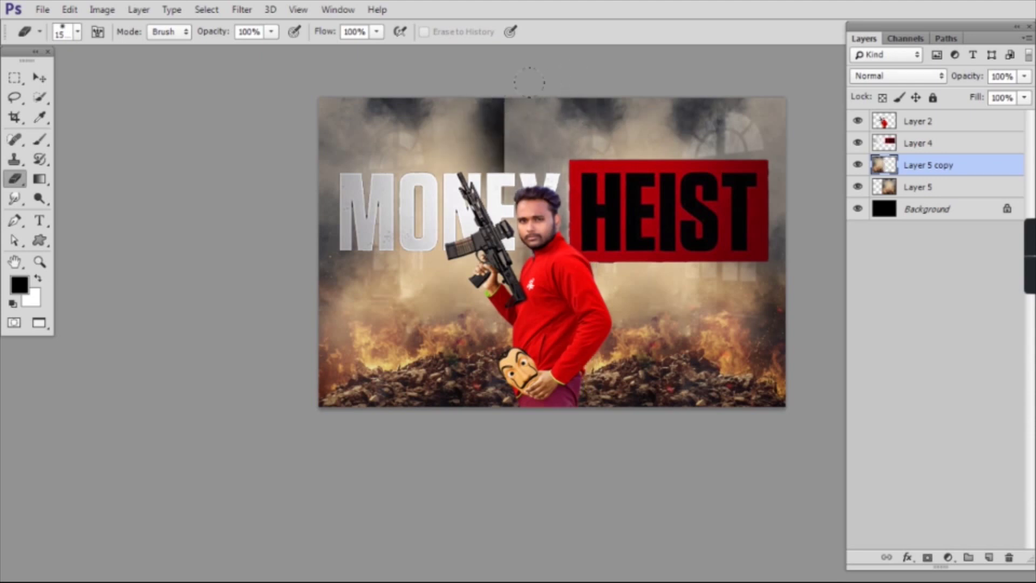
Shift Layer 5 copy slightly to the right and enlarge it so it still covers the canvas's left edge
{"action": "key", "text": "v"}
{"action": "key", "text": "shift+Right"}
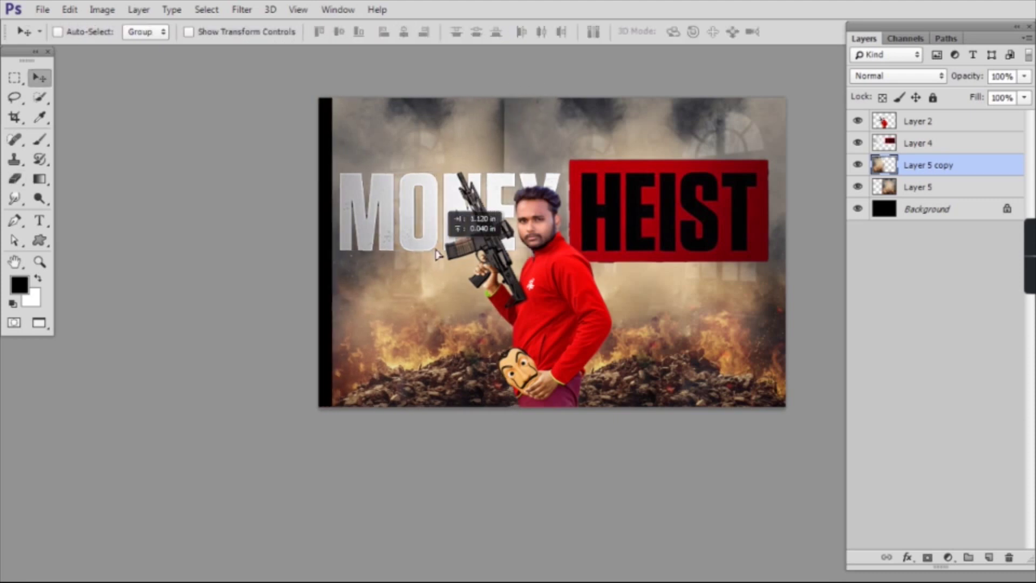
{"action": "key", "text": "ctrl+t"}
{"action": "left_click_drag", "start_coordinate": [627, 430], "coordinate": [638, 442]}
{"action": "mouse_move", "coordinate": [568, 409]}
{"action": "left_mouse_down"}
{"action": "mouse_move", "coordinate": [572, 372]}
{"action": "mouse_move", "coordinate": [578, 402]}
{"action": "left_mouse_up"}
{"action": "key", "text": "Return"}
Select Layer 5 and stretch its left edge farther beneath the copy, finishing with a 107.07% width scale
{"action": "right_click", "coordinate": [634, 280]}
{"action": "left_click", "coordinate": [640, 286]}
{"action": "key", "text": "ctrl+t"}
{"action": "left_click_drag", "start_coordinate": [503, 255], "coordinate": [487, 254]}
{"action": "key", "text": "Return"}
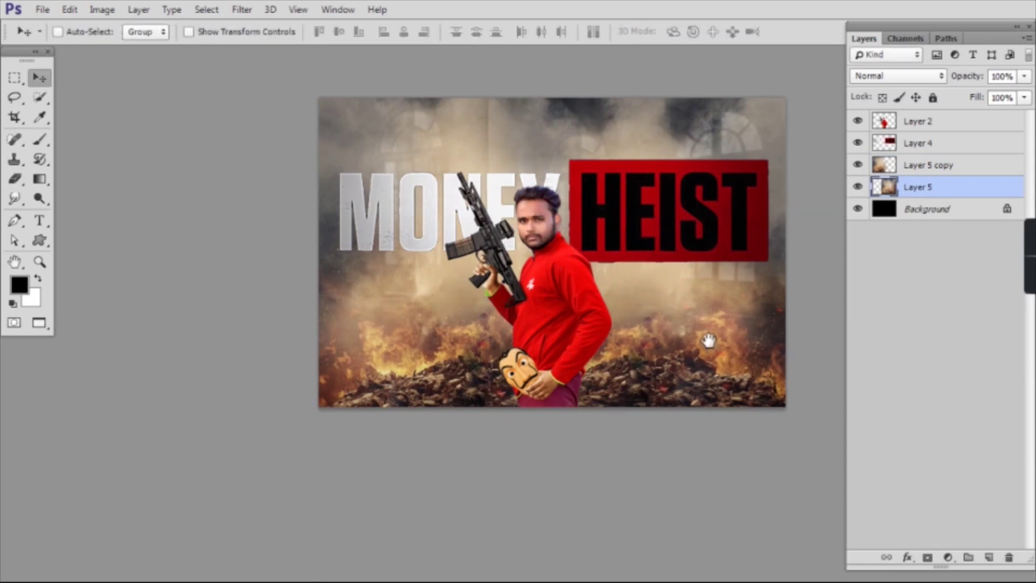
{"action": "left_click_drag", "start_coordinate": [710, 342], "coordinate": [703, 332]}
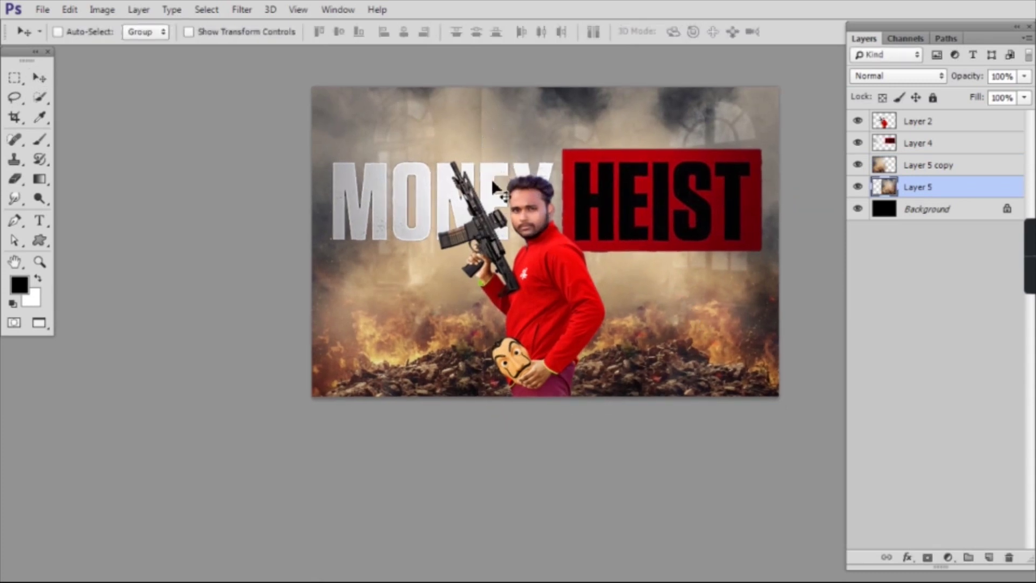
{"action": "key", "text": "ctrl+t"}
{"action": "left_click_drag", "start_coordinate": [482, 245], "coordinate": [460, 246]}
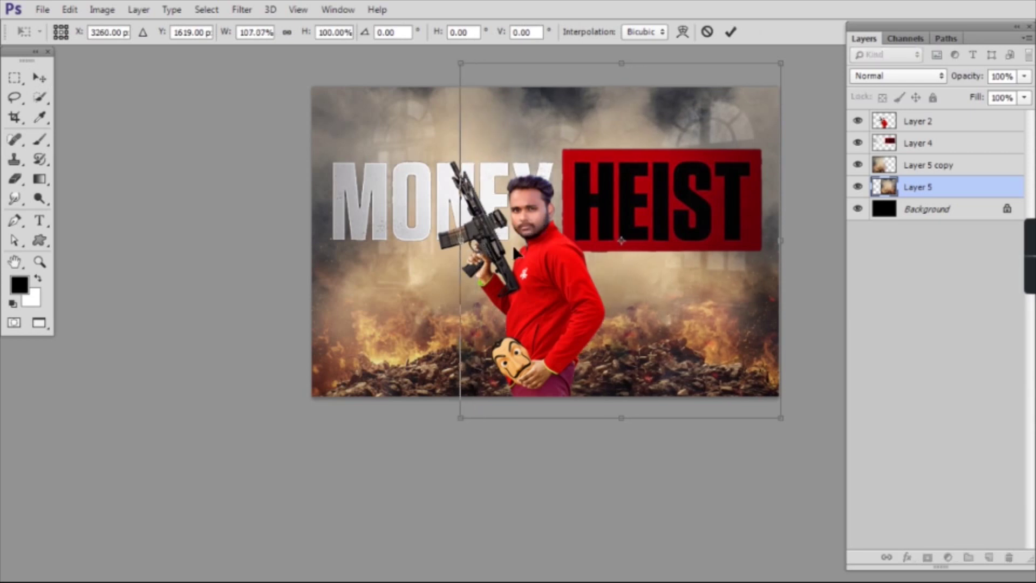
{"action": "key", "text": "Return"}
Merge Layer 5 and Layer 5 copy into a single fire background layer
{"action": "left_click_drag", "start_coordinate": [661, 268], "coordinate": [674, 300]}
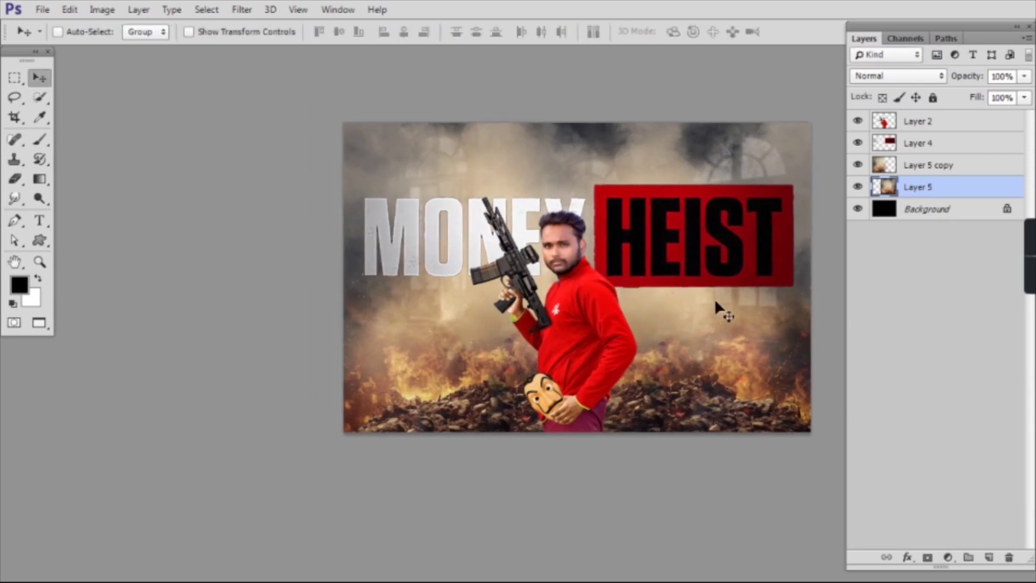
{"action": "left_click", "coordinate": [942, 172], "text": "shift"}
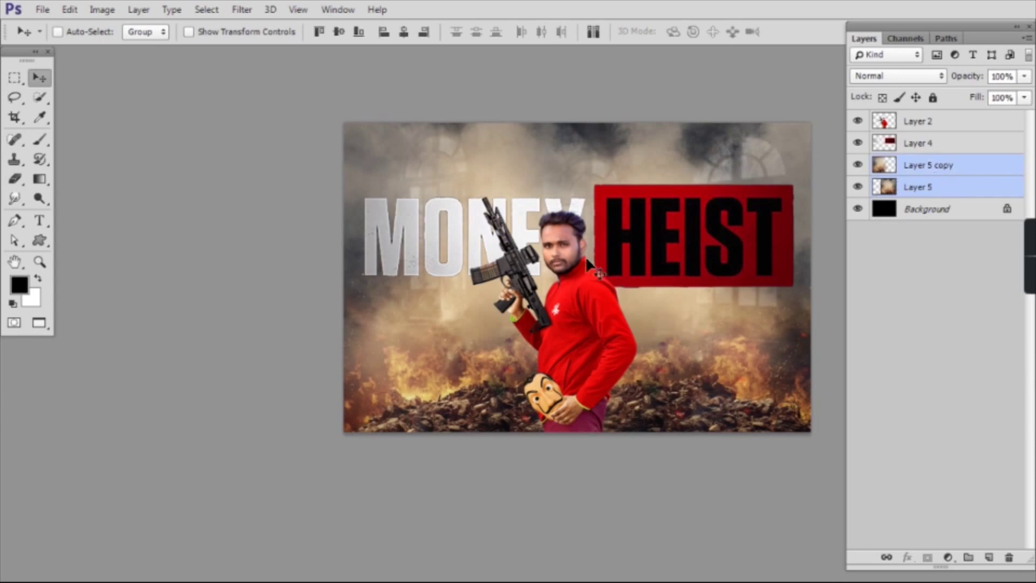
{"action": "key", "text": "ctrl+e"}
{"action": "left_click_drag", "start_coordinate": [562, 368], "coordinate": [565, 281]}
{"action": "key", "text": "ctrl+z"}
Open the Camera Raw Filter on the fire background and set Contrast to +36, Clarity to +38 and Temperature to +28
{"action": "left_click", "coordinate": [242, 10]}
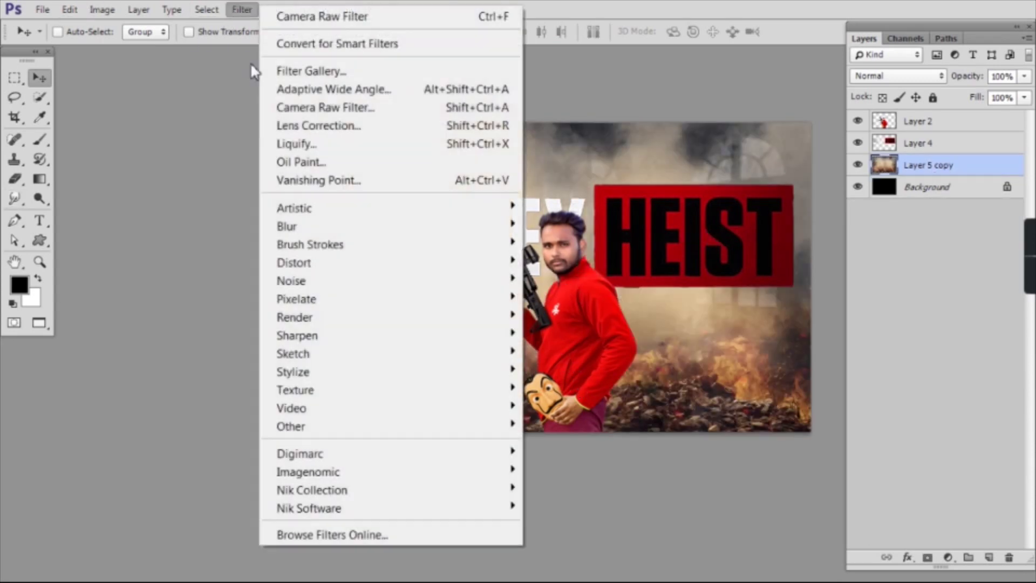
{"action": "left_click", "coordinate": [310, 110]}
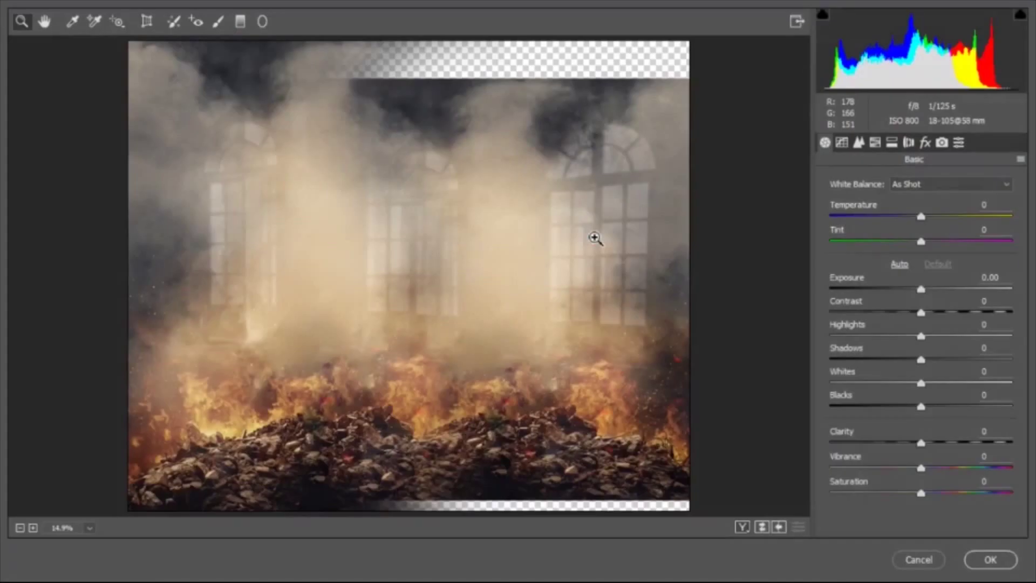
{"action": "left_click_drag", "start_coordinate": [940, 313], "coordinate": [952, 312]}
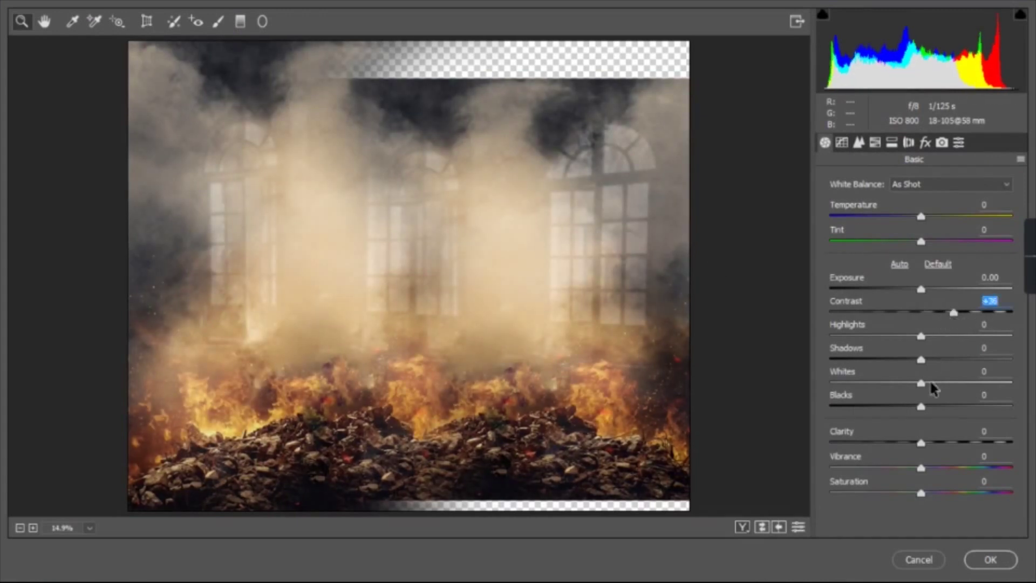
{"action": "left_click_drag", "start_coordinate": [937, 441], "coordinate": [955, 441]}
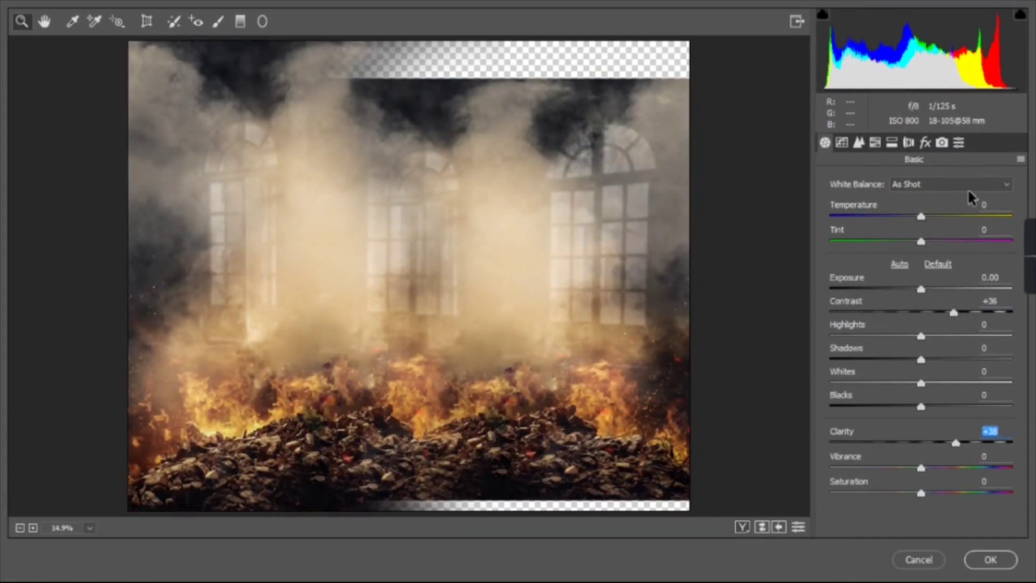
{"action": "left_click_drag", "start_coordinate": [944, 217], "coordinate": [947, 217]}
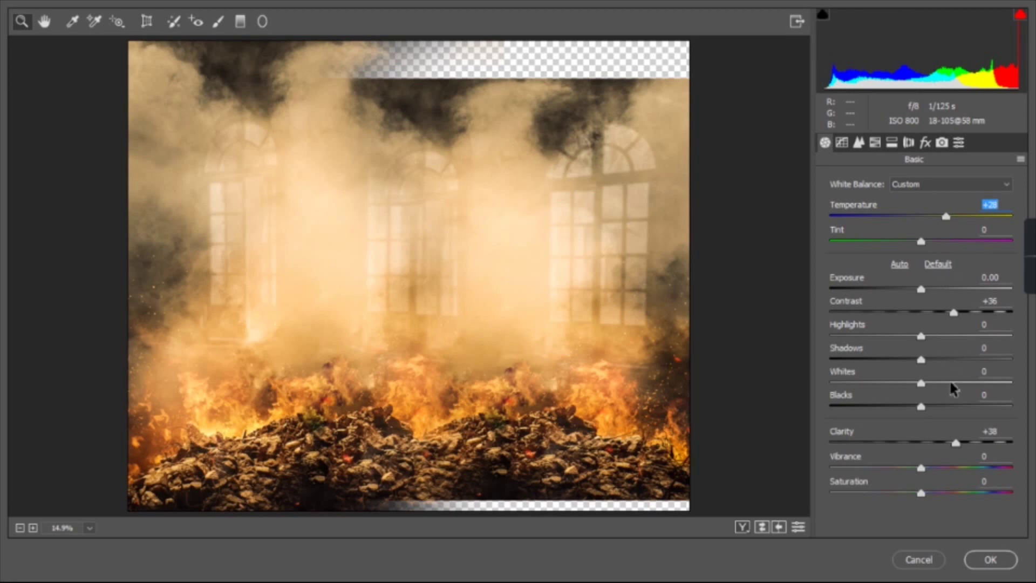
Set Yellows luminance to -35 and Yellows and Oranges saturation to +27, and apply the Camera Raw adjustments
{"action": "left_click", "coordinate": [892, 142]}
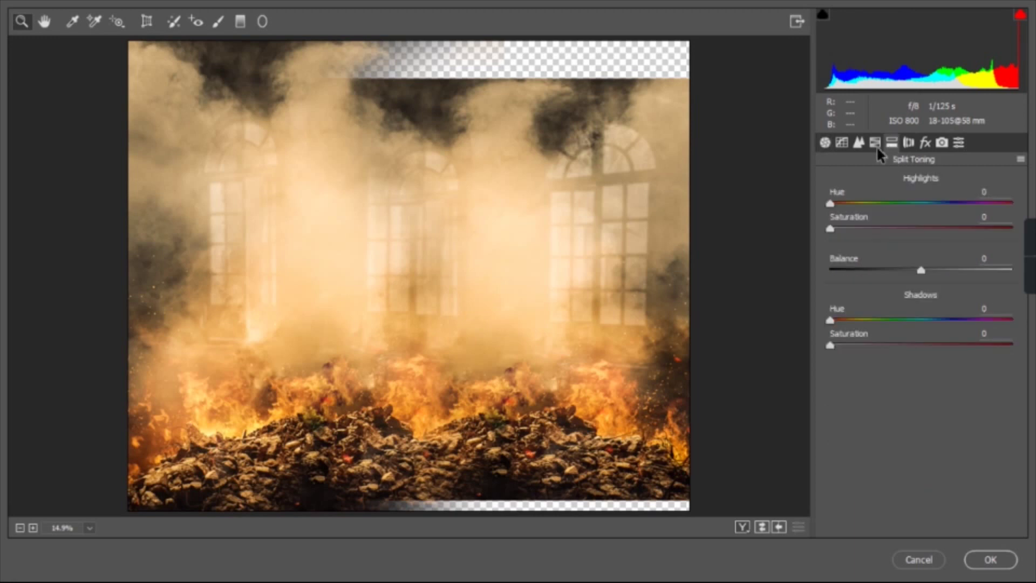
{"action": "left_click", "coordinate": [875, 144]}
{"action": "left_click_drag", "start_coordinate": [928, 302], "coordinate": [889, 306]}
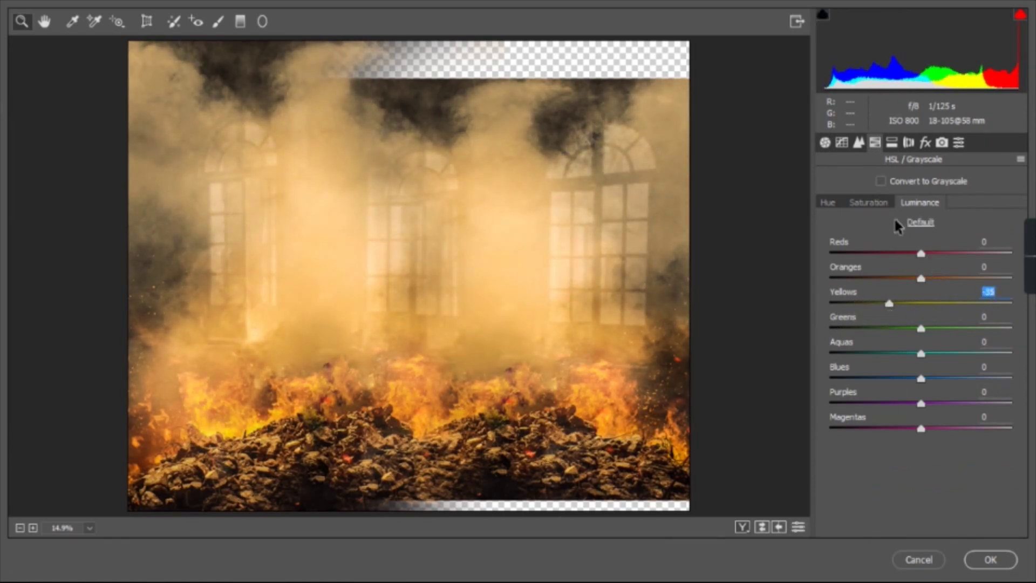
{"action": "left_click", "coordinate": [875, 205]}
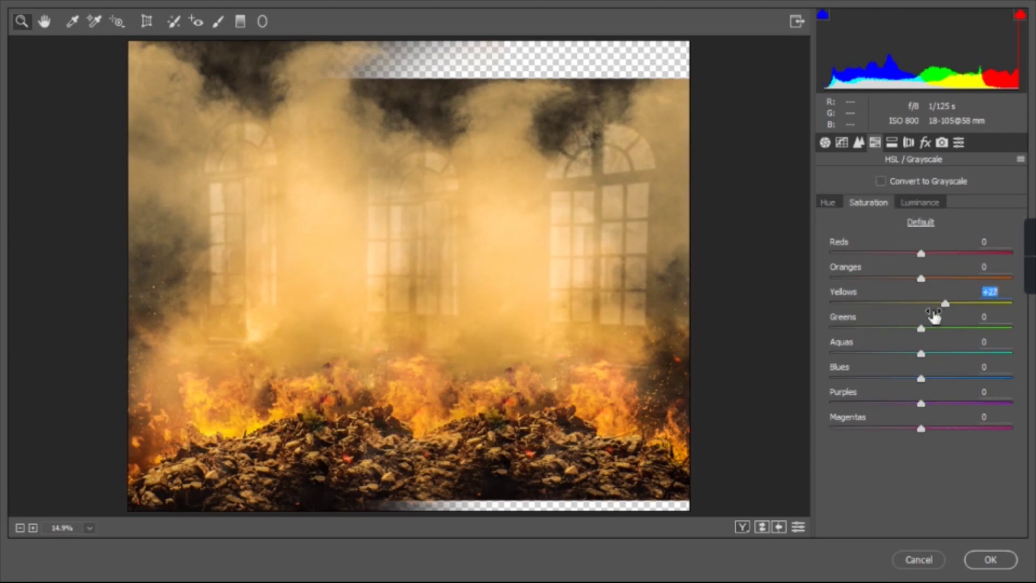
{"action": "left_click_drag", "start_coordinate": [932, 278], "coordinate": [961, 280]}
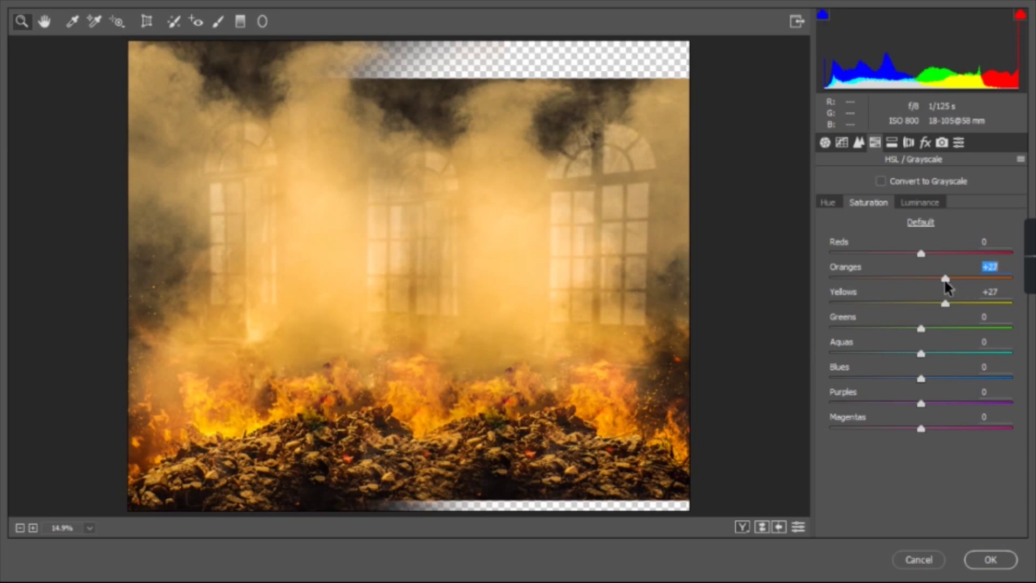
{"action": "left_click", "coordinate": [972, 554]}
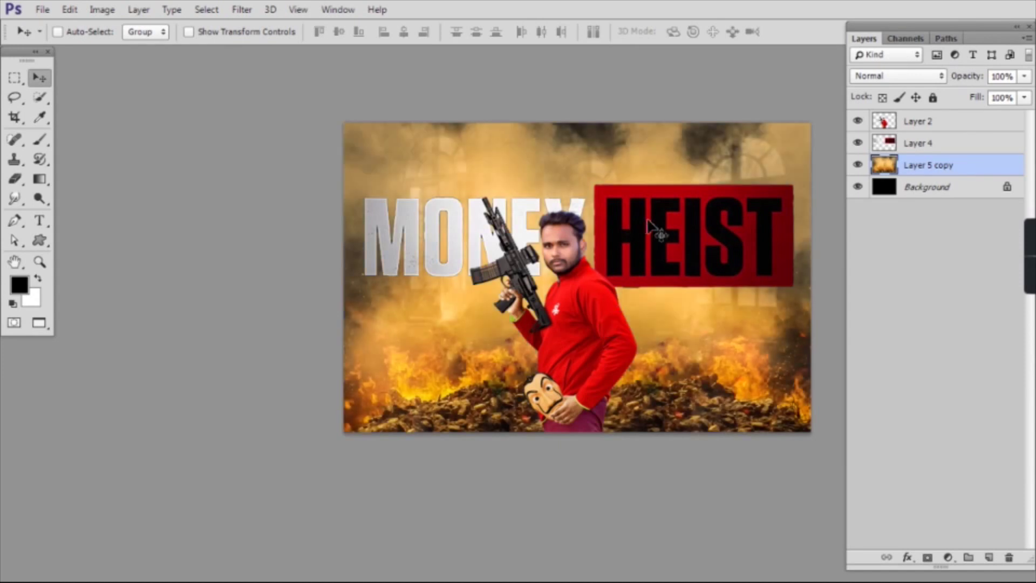
Fade the Camera Raw effect on the fire background to 78% opacity in Normal mode
{"action": "left_click_drag", "start_coordinate": [750, 286], "coordinate": [689, 249]}
{"action": "key", "text": "h"}
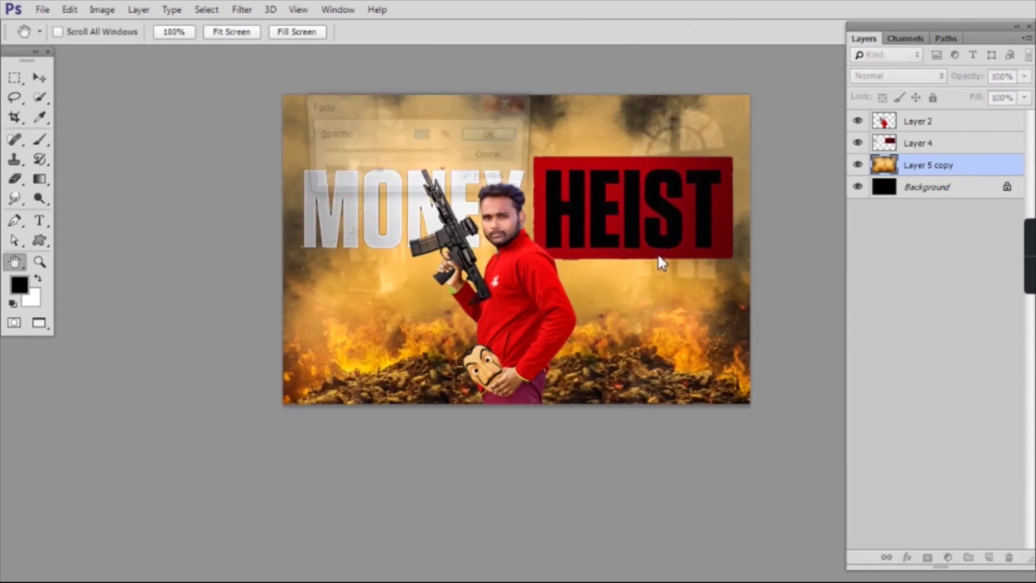
{"action": "key", "text": "ctrl+shift+f"}
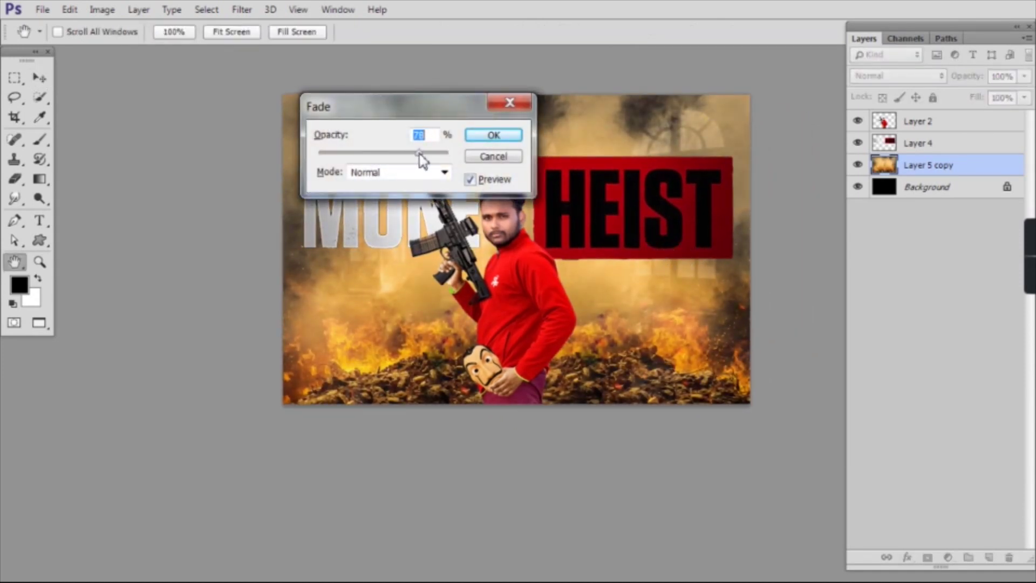
{"action": "left_click", "coordinate": [517, 134]}
{"action": "key", "text": "v"}
{"action": "right_click", "coordinate": [551, 132]}
{"action": "left_click", "coordinate": [572, 141]}
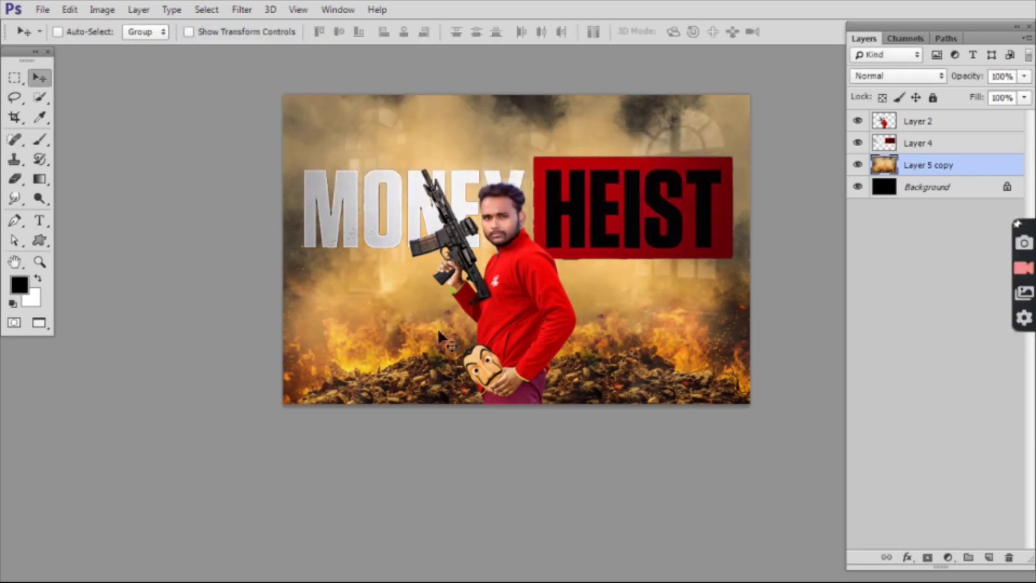
Bring a bag image from the Money Heist folder into the composite as a layer above the fire background, behind the man
{"action": "key", "text": "super"}
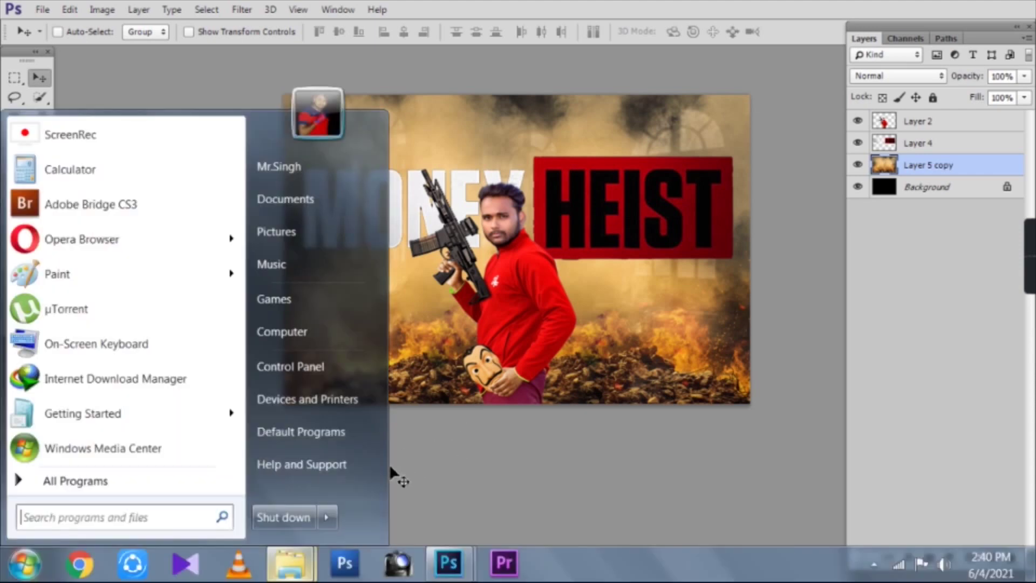
{"action": "left_click", "coordinate": [307, 567]}
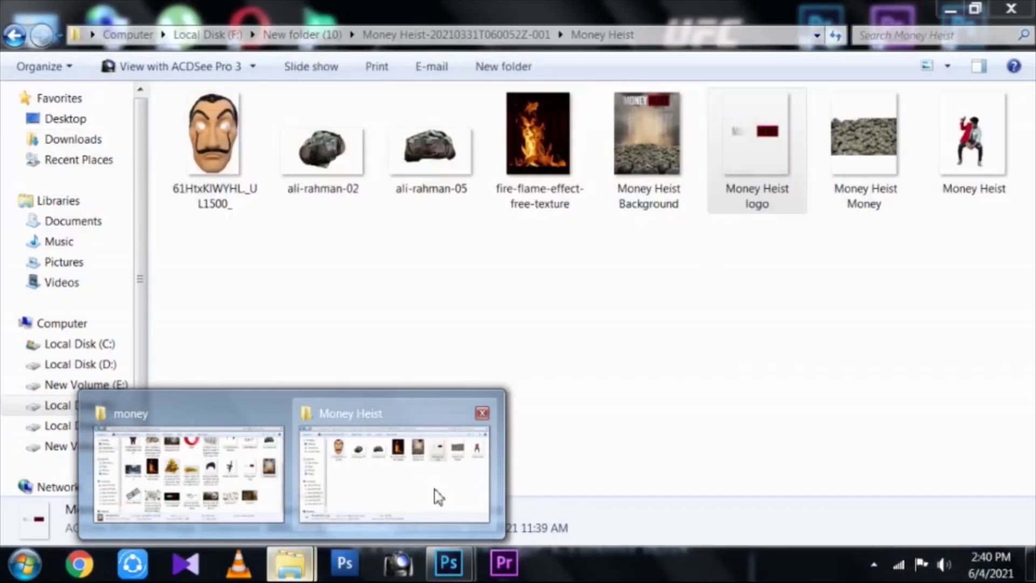
{"action": "left_click", "coordinate": [435, 493]}
{"action": "left_click_drag", "start_coordinate": [411, 195], "coordinate": [319, 303]}
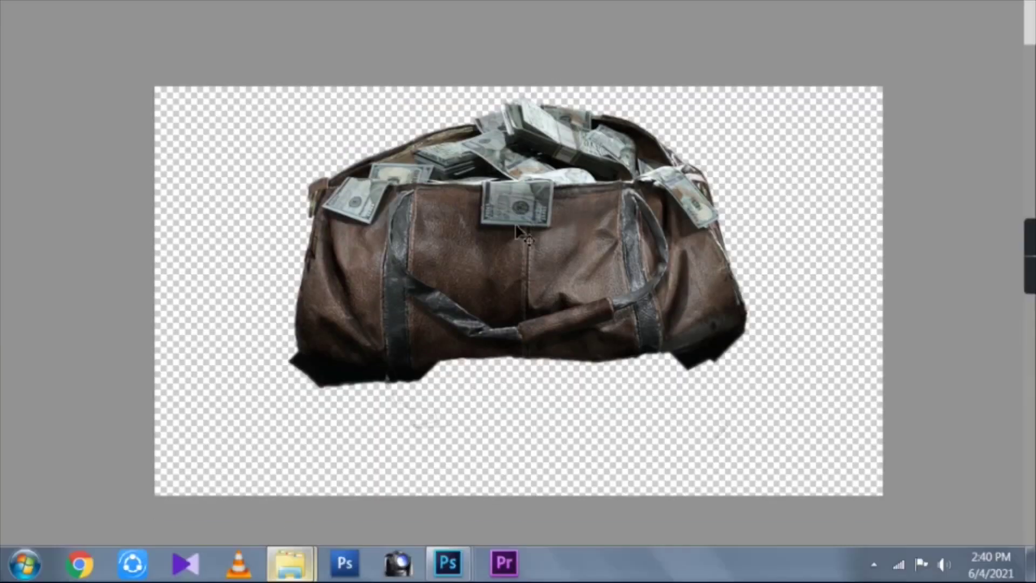
{"action": "key", "text": "f"}
{"action": "left_click_drag", "start_coordinate": [371, 197], "coordinate": [537, 514]}
{"action": "key", "text": "f"}
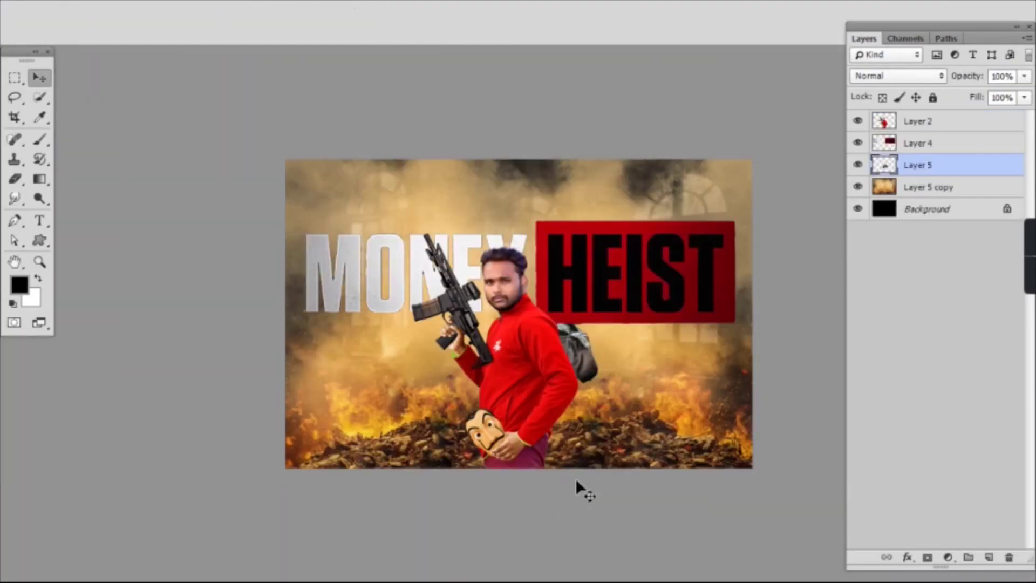
Move the money bag from behind the man to the ground at his lower left and tilt it slightly clockwise
{"action": "key", "text": "f"}
{"action": "left_click_drag", "start_coordinate": [597, 405], "coordinate": [606, 344]}
{"action": "scroll", "coordinate": [579, 341], "scroll_direction": "up", "scroll_amount": 1}
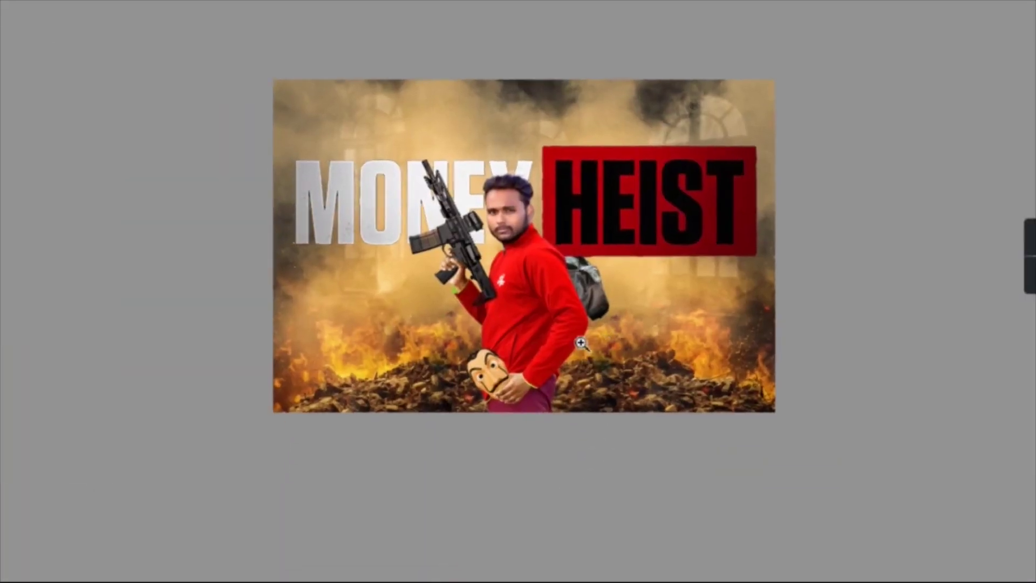
{"action": "key", "text": "ctrl+t"}
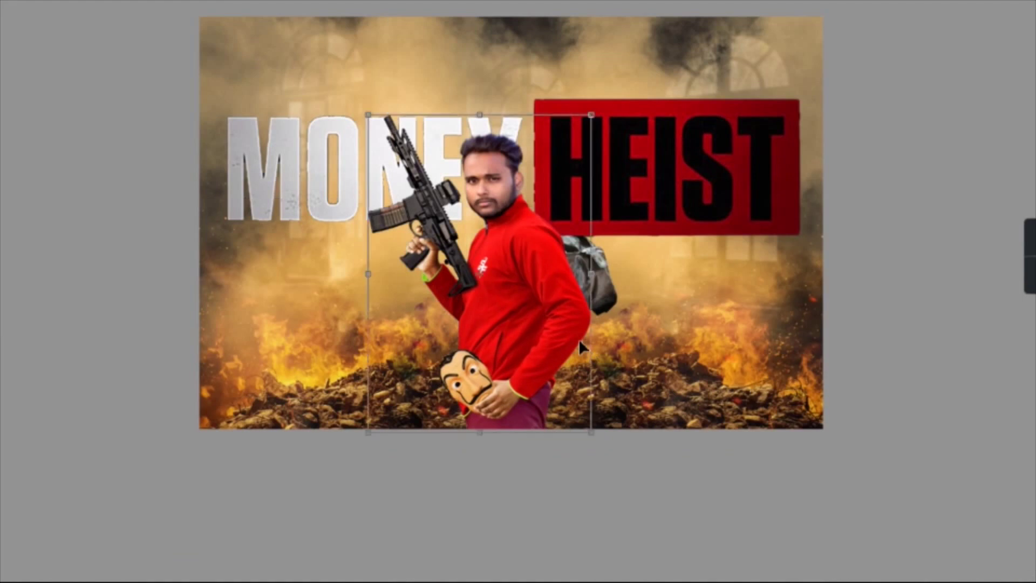
{"action": "key", "text": "Escape"}
{"action": "right_click", "coordinate": [587, 266]}
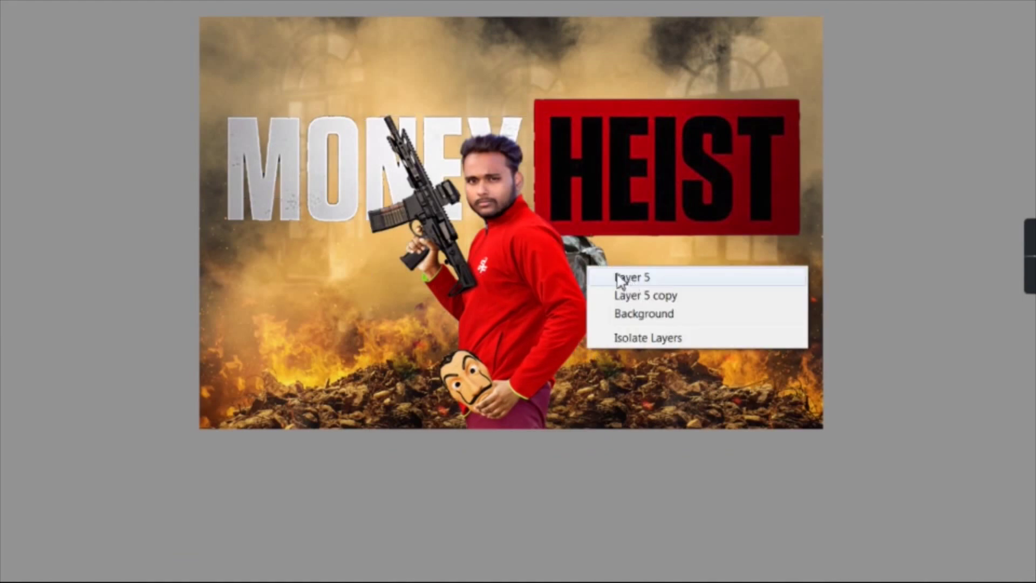
{"action": "left_click", "coordinate": [632, 277]}
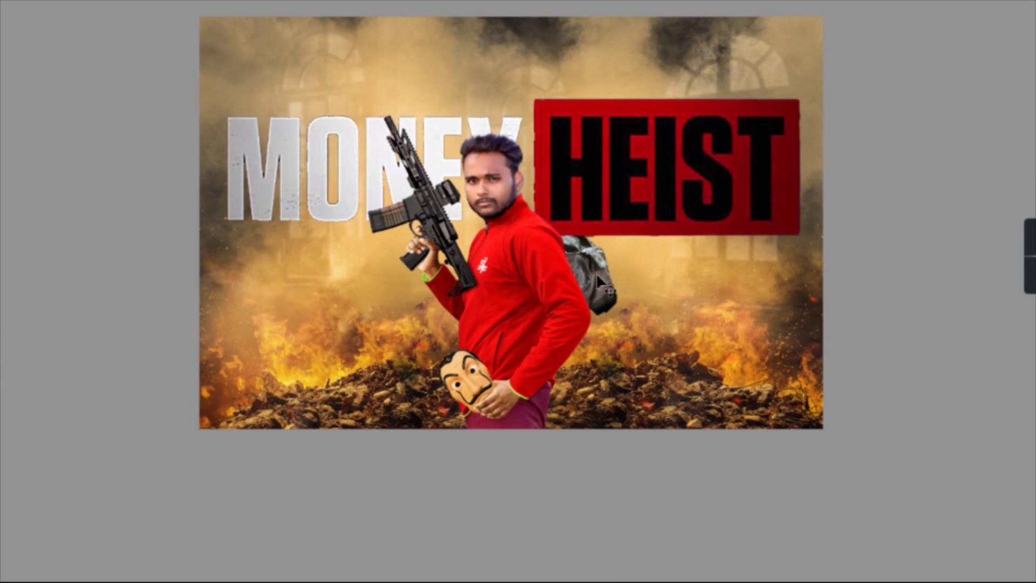
{"action": "right_click", "coordinate": [606, 282]}
{"action": "left_click", "coordinate": [625, 293]}
{"action": "left_click_drag", "start_coordinate": [616, 272], "coordinate": [311, 432]}
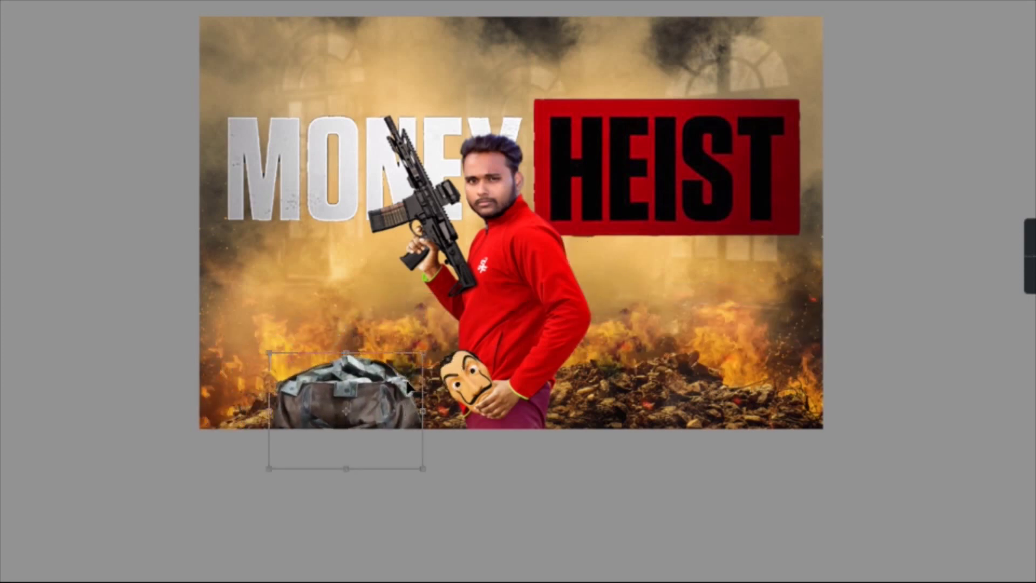
{"action": "left_click_drag", "start_coordinate": [426, 350], "coordinate": [529, 377]}
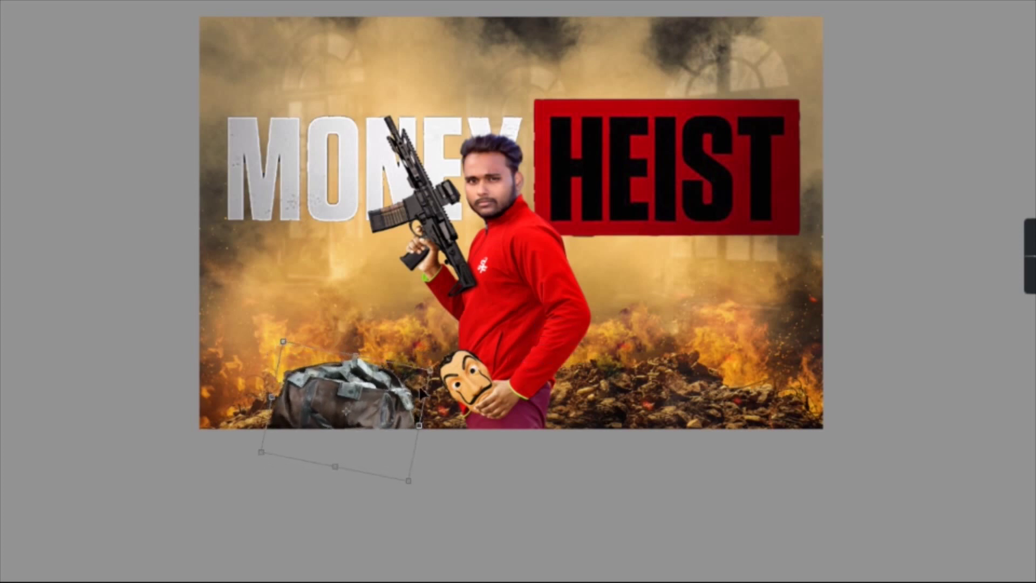
{"action": "key", "text": "Return"}
{"action": "scroll", "coordinate": [410, 391], "scroll_direction": "up", "scroll_amount": 4}
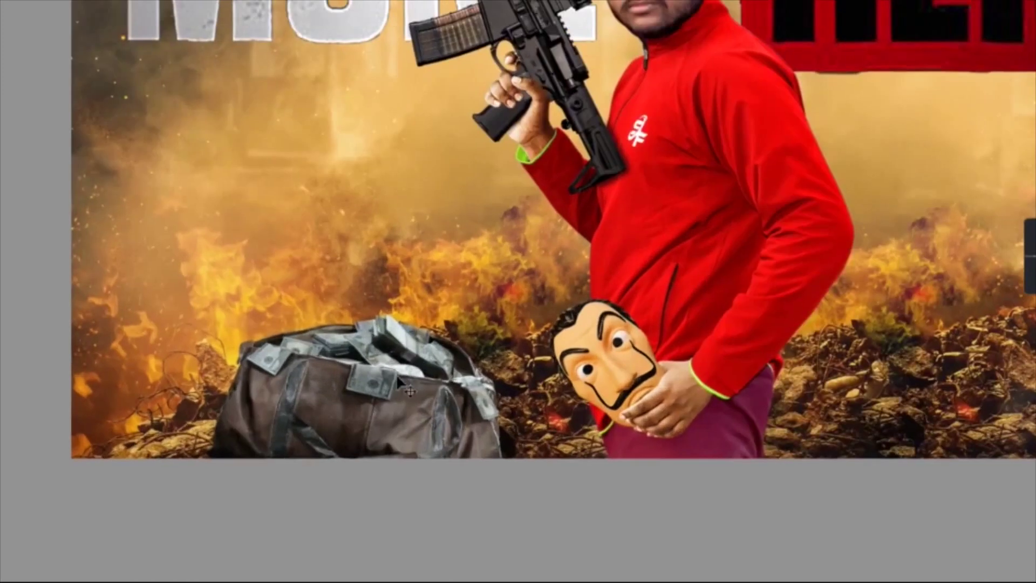
{"action": "left_click_drag", "start_coordinate": [397, 377], "coordinate": [417, 380]}
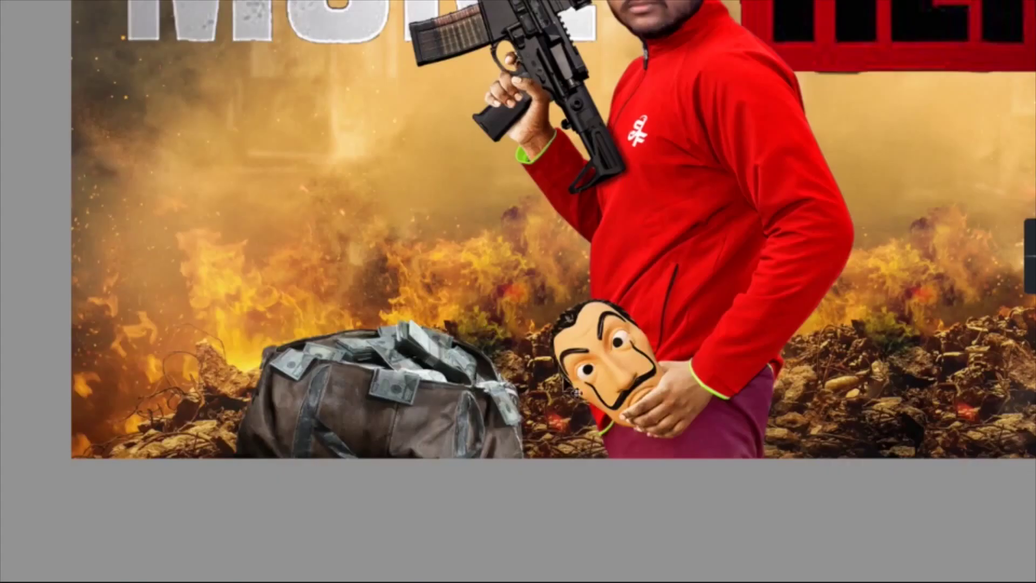
Duplicate the money bag onto the ground right of the man, adjust its tilt, and add another copy nearer the right corner
{"action": "scroll", "coordinate": [518, 227], "scroll_direction": "right", "scroll_amount": 3}
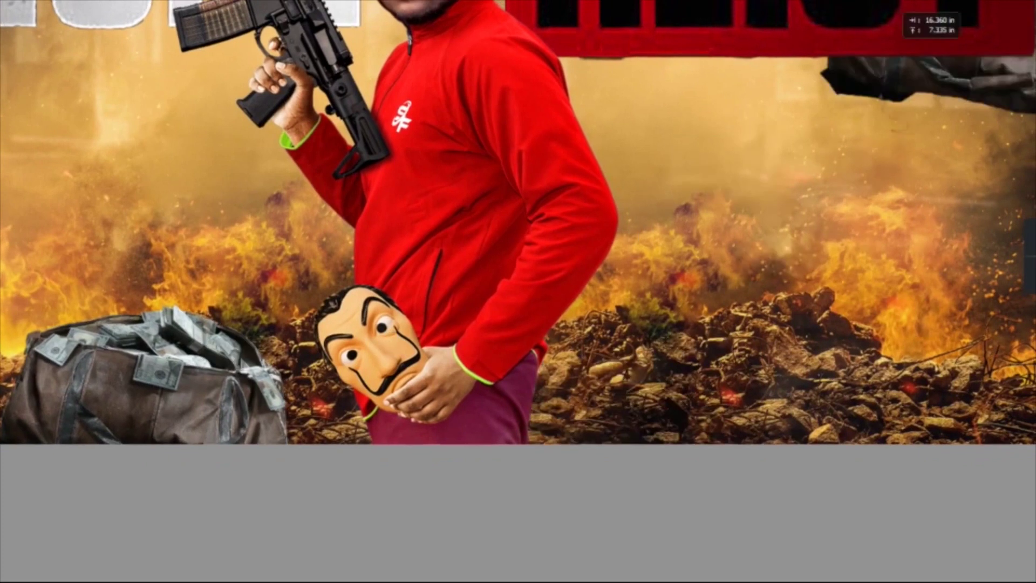
{"action": "left_click_drag", "start_coordinate": [892, 50], "coordinate": [691, 388]}
{"action": "key", "text": "ctrl+t"}
{"action": "left_click_drag", "start_coordinate": [882, 320], "coordinate": [850, 251]}
{"action": "mouse_move", "coordinate": [780, 402]}
{"action": "left_mouse_down"}
{"action": "mouse_move", "coordinate": [630, 370]}
{"action": "mouse_move", "coordinate": [791, 397]}
{"action": "mouse_move", "coordinate": [791, 430]}
{"action": "mouse_move", "coordinate": [798, 395]}
{"action": "left_mouse_up"}
{"action": "key", "text": "Return"}
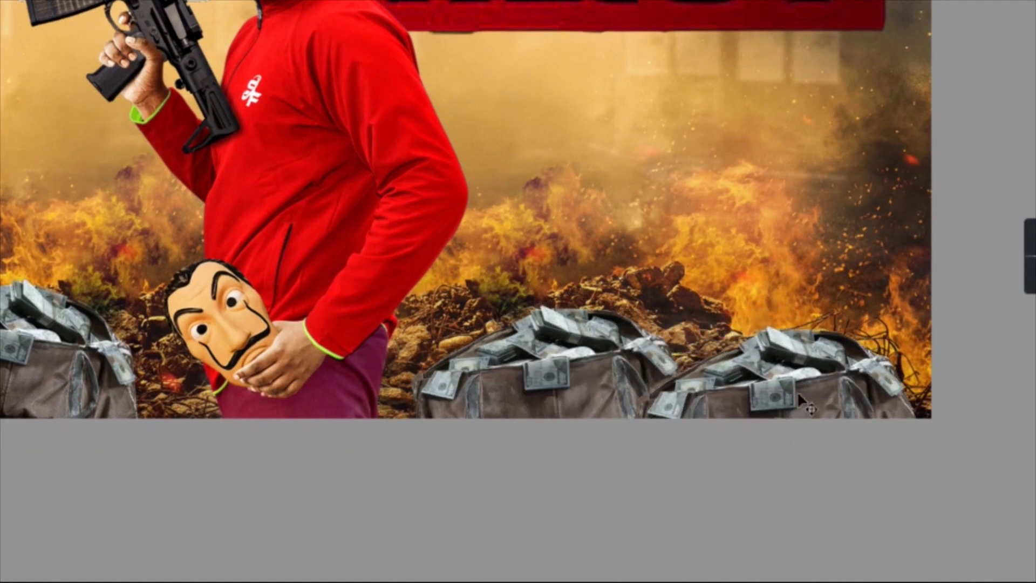
Send the rightmost bag behind its neighbouring bag and scale it down slightly
{"action": "key", "text": "ctrl+bracketleft"}
{"action": "key", "text": "ctrl+t"}
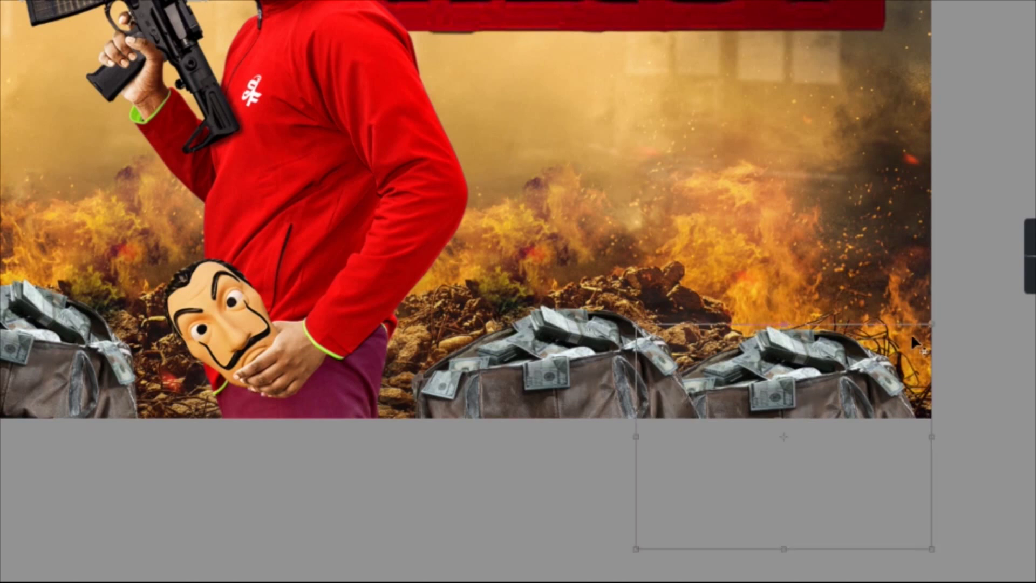
{"action": "left_click_drag", "start_coordinate": [926, 330], "coordinate": [900, 347]}
{"action": "key", "text": "Return"}
Duplicate the bag on the man's left toward the lower-left corner and scale the copy down in front of the original
{"action": "left_click_drag", "start_coordinate": [415, 352], "coordinate": [821, 324]}
{"action": "right_click", "coordinate": [297, 332]}
{"action": "left_click", "coordinate": [388, 350]}
{"action": "left_click_drag", "start_coordinate": [391, 358], "coordinate": [245, 369]}
{"action": "key", "text": "ctrl+t"}
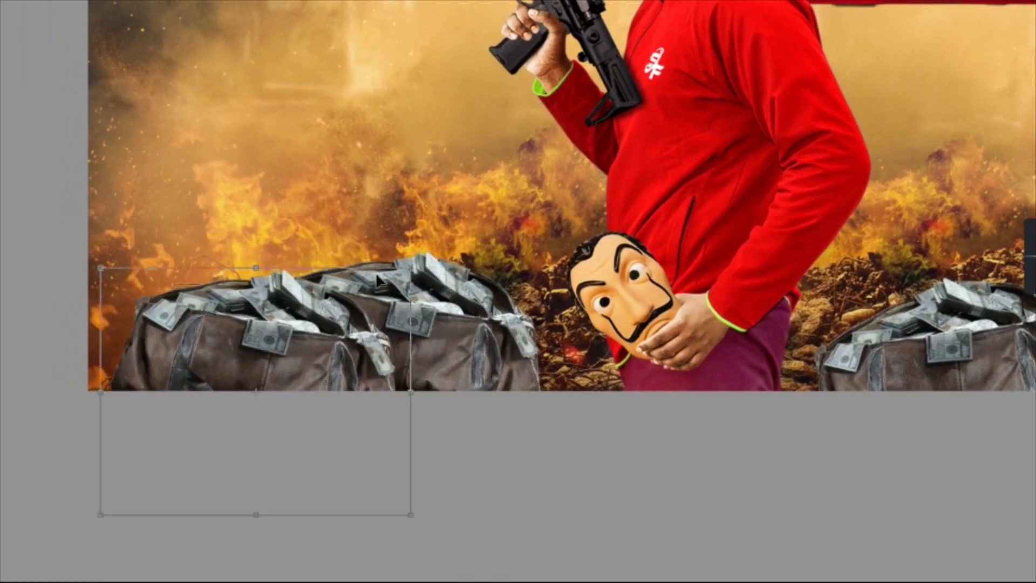
{"action": "left_click_drag", "start_coordinate": [411, 269], "coordinate": [360, 309]}
{"action": "left_click_drag", "start_coordinate": [255, 394], "coordinate": [242, 405]}
{"action": "key", "text": "Return"}
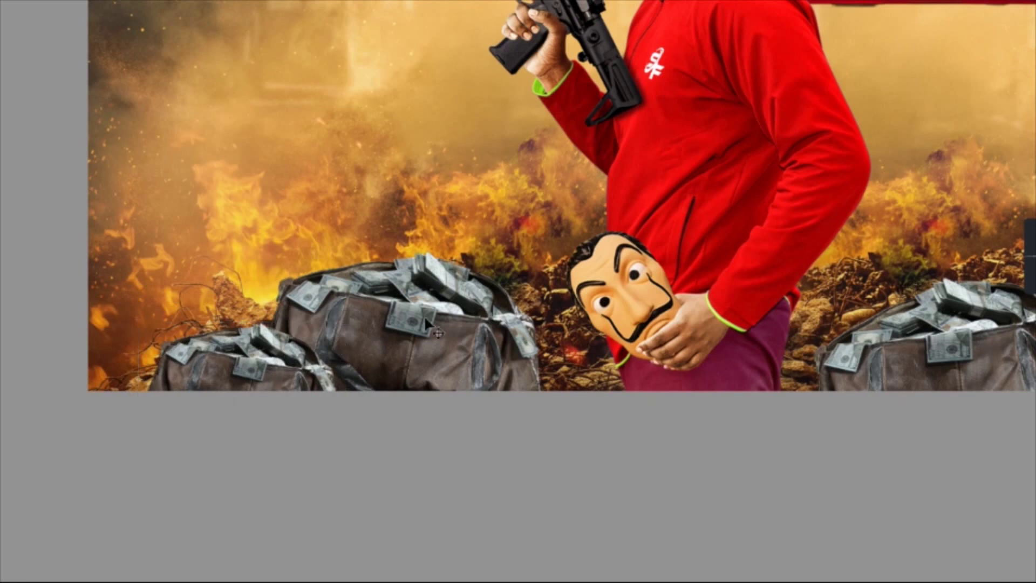
Close the flame texture image, paste the flame into the composite, and enlarge it over the left bags
{"action": "left_click", "coordinate": [429, 316], "text": "alt"}
{"action": "left_click", "coordinate": [429, 316], "text": "alt"}
{"action": "left_click_drag", "start_coordinate": [503, 317], "coordinate": [530, 338]}
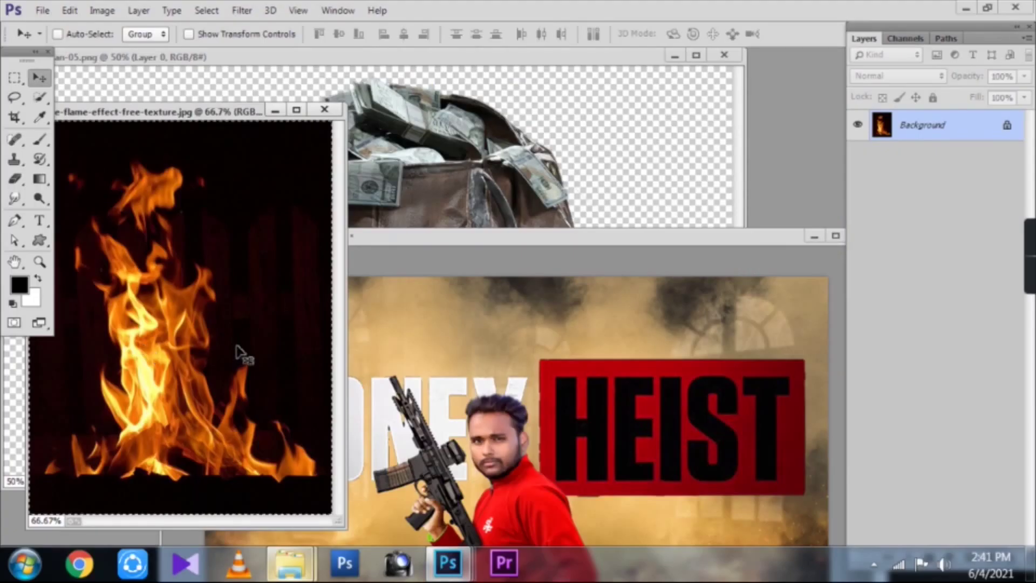
{"action": "key", "text": "ctrl+w"}
{"action": "left_click", "coordinate": [510, 238]}
{"action": "key", "text": "f"}
{"action": "left_click_drag", "start_coordinate": [518, 331], "coordinate": [561, 241]}
{"action": "key", "text": "ctrl+v"}
{"action": "key", "text": "ctrl+t"}
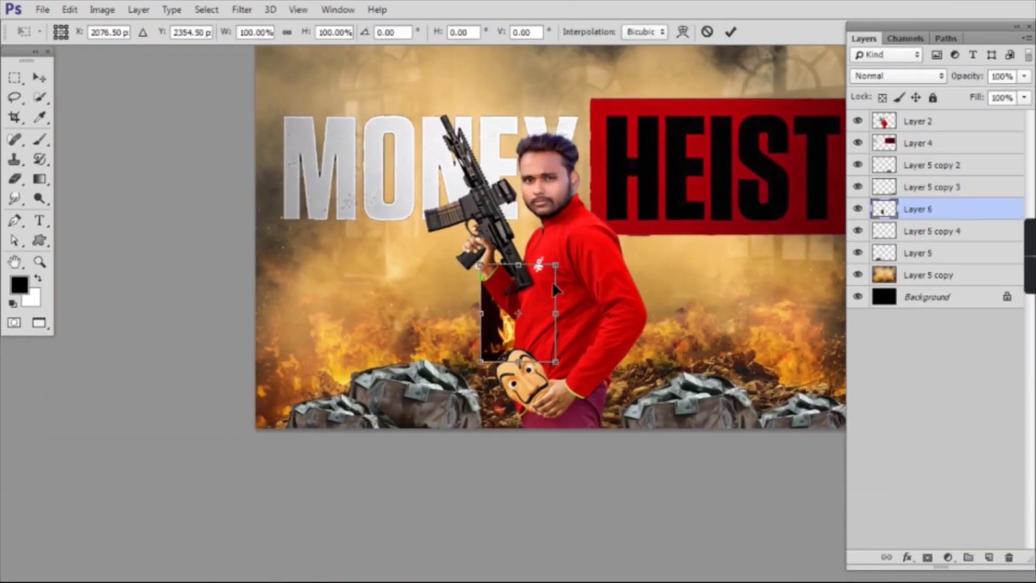
{"action": "left_click_drag", "start_coordinate": [554, 266], "coordinate": [589, 221]}
{"action": "left_click_drag", "start_coordinate": [559, 291], "coordinate": [449, 279]}
{"action": "key", "text": "Return"}
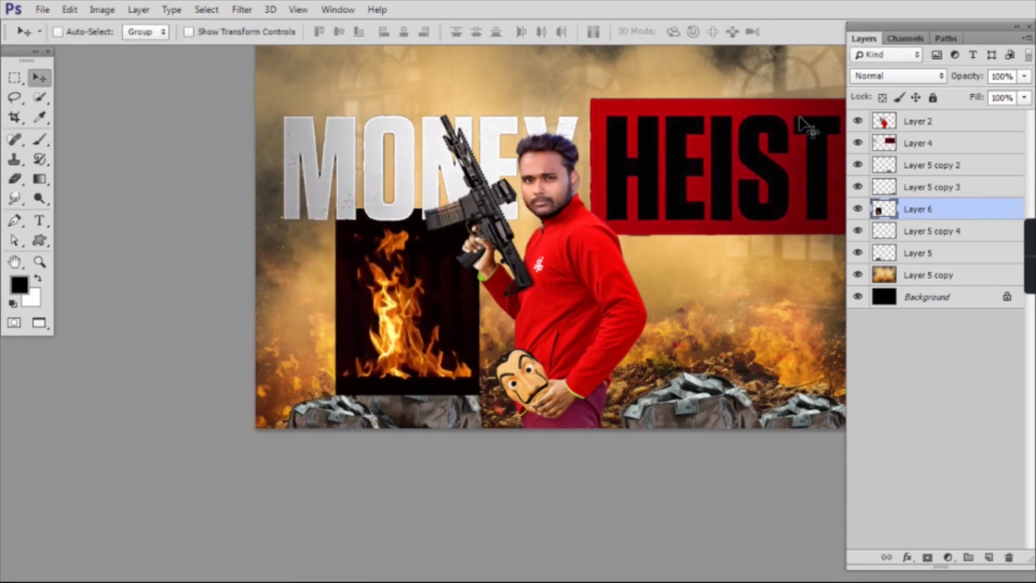
Set the flame layer to Screen and place it over the larger bag right of the man, above all other layers
{"action": "left_click", "coordinate": [874, 78]}
{"action": "left_click", "coordinate": [870, 239]}
{"action": "left_click_drag", "start_coordinate": [394, 335], "coordinate": [530, 336]}
{"action": "left_click", "coordinate": [528, 336], "text": "ctrl"}
{"action": "left_click", "coordinate": [528, 336], "text": "ctrl"}
{"action": "key", "text": "ctrl+shift+bracketright"}
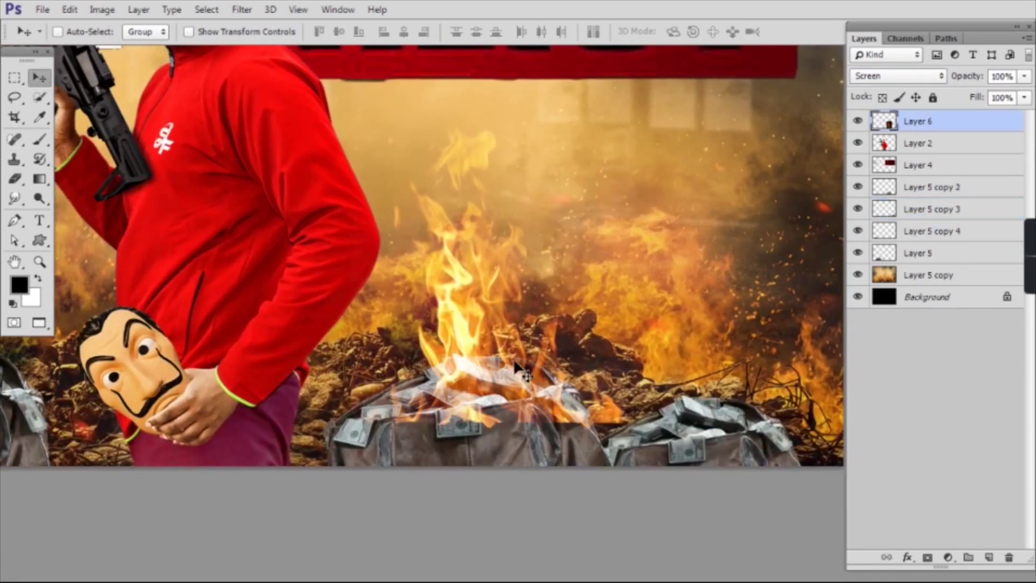
{"action": "left_click_drag", "start_coordinate": [469, 354], "coordinate": [442, 355]}
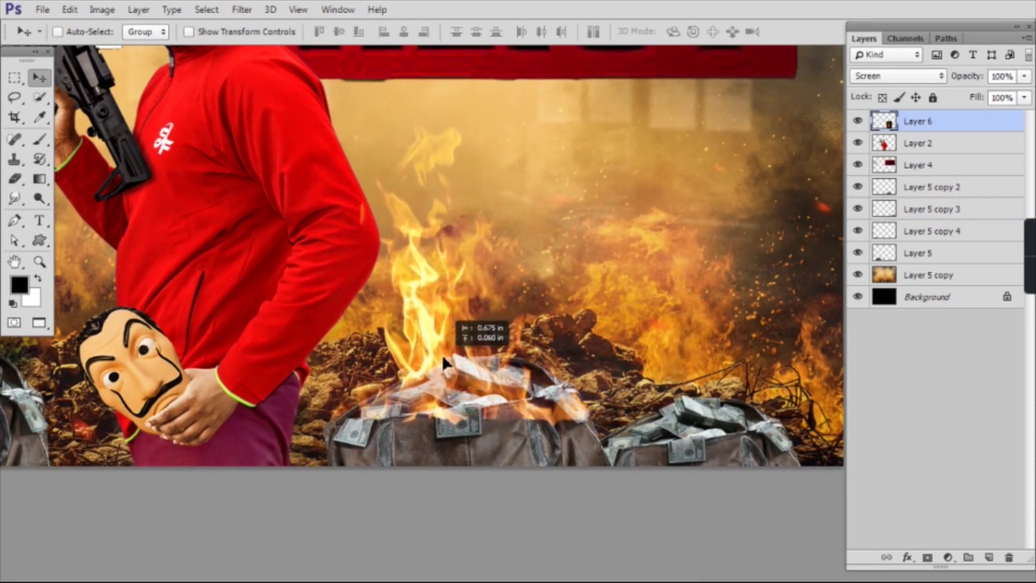
Tilt the flame slightly counterclockwise and erase its lower edge over the bag's front with a 200-size eraser
{"action": "key", "text": "ctrl+t"}
{"action": "left_click_drag", "start_coordinate": [641, 347], "coordinate": [651, 326]}
{"action": "left_click_drag", "start_coordinate": [554, 389], "coordinate": [528, 385]}
{"action": "key", "text": "Return"}
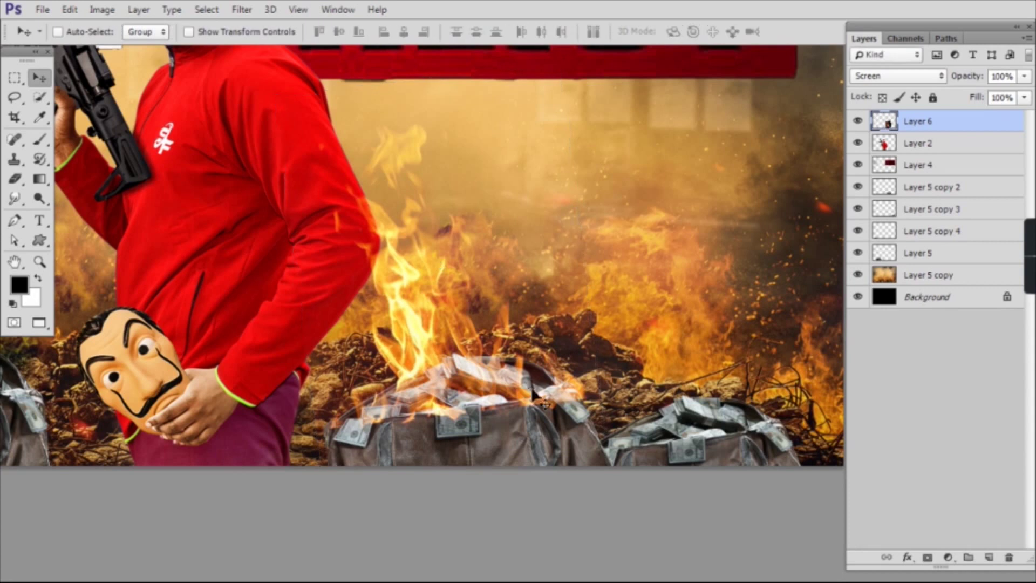
{"action": "key", "text": "e"}
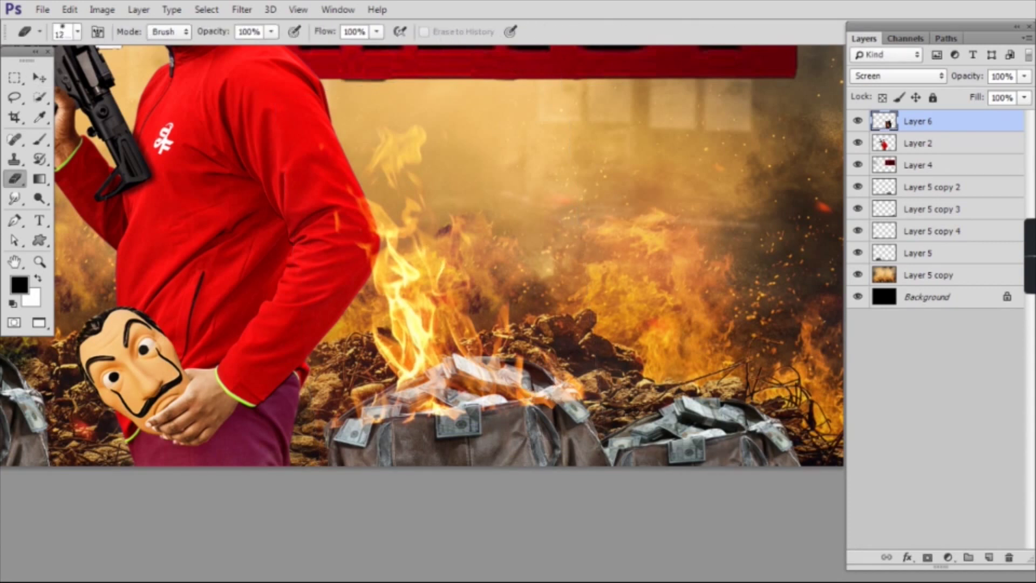
{"action": "mouse_move", "coordinate": [602, 394]}
{"action": "left_mouse_down"}
{"action": "mouse_move", "coordinate": [574, 390]}
{"action": "mouse_move", "coordinate": [538, 408]}
{"action": "left_mouse_up"}
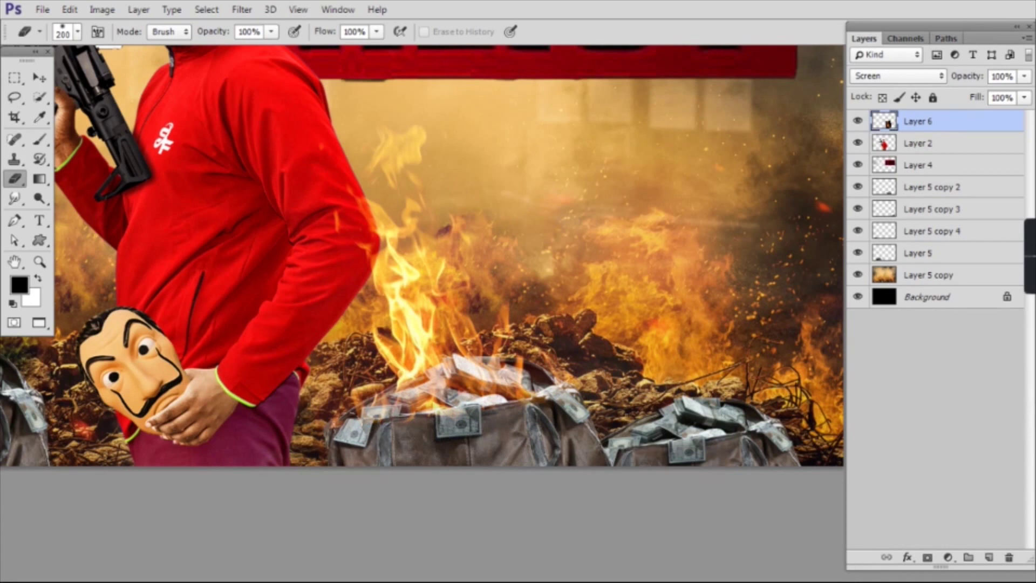
Duplicate the flame onto the smaller right bag and scale the copy to about 67.7%
{"action": "key", "text": "v"}
{"action": "left_click_drag", "start_coordinate": [562, 280], "coordinate": [475, 281]}
{"action": "mouse_move", "coordinate": [413, 338]}
{"action": "left_mouse_down"}
{"action": "mouse_move", "coordinate": [524, 338]}
{"action": "mouse_move", "coordinate": [536, 373]}
{"action": "mouse_move", "coordinate": [555, 374]}
{"action": "left_mouse_up"}
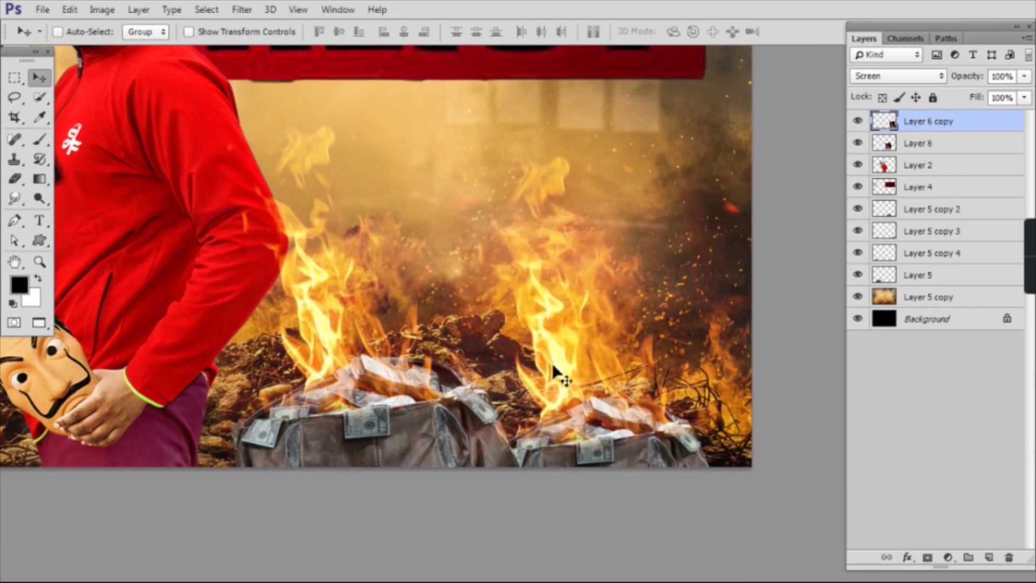
{"action": "key", "text": "ctrl+t"}
{"action": "left_click_drag", "start_coordinate": [749, 499], "coordinate": [697, 434]}
{"action": "left_click_drag", "start_coordinate": [624, 391], "coordinate": [628, 440]}
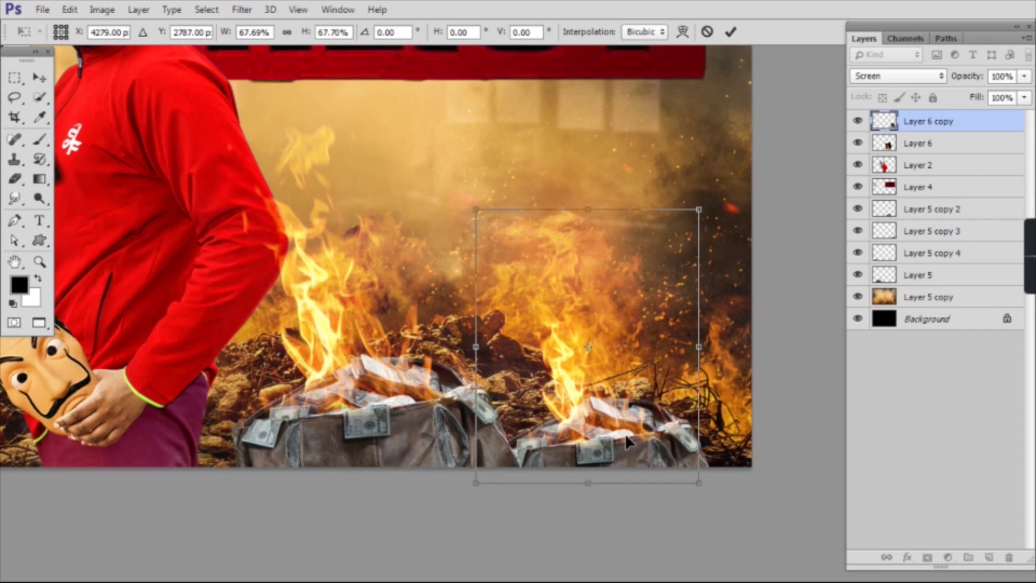
{"action": "key", "text": "Return"}
Select the flame over the larger right bag and duplicate it for the bags on the left
{"action": "scroll", "coordinate": [639, 305], "scroll_direction": "down", "scroll_amount": 1}
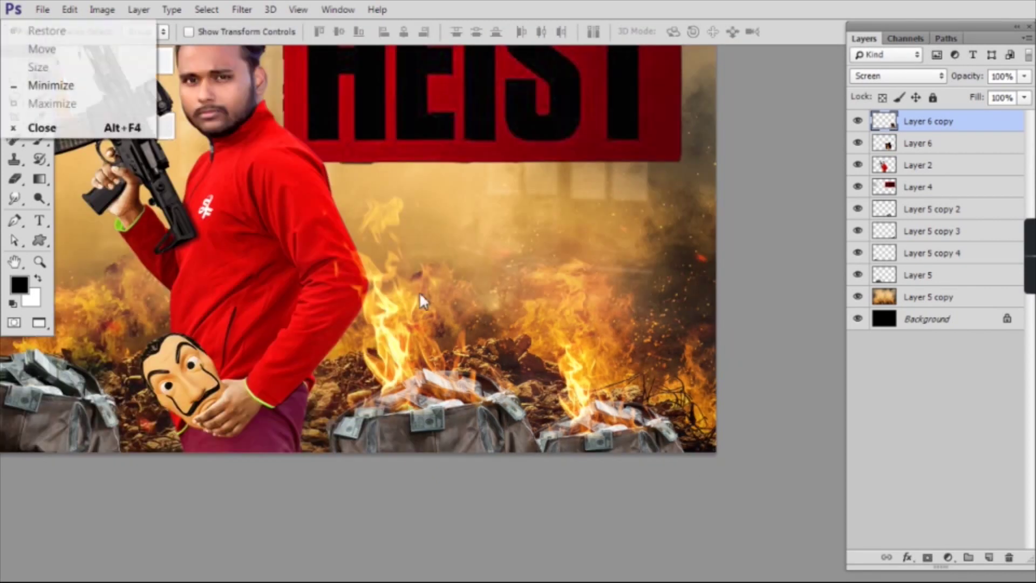
{"action": "left_click_drag", "start_coordinate": [399, 310], "coordinate": [653, 339]}
{"action": "right_click", "coordinate": [646, 365]}
{"action": "left_click", "coordinate": [675, 373]}
{"action": "left_click_drag", "start_coordinate": [696, 372], "coordinate": [572, 337]}
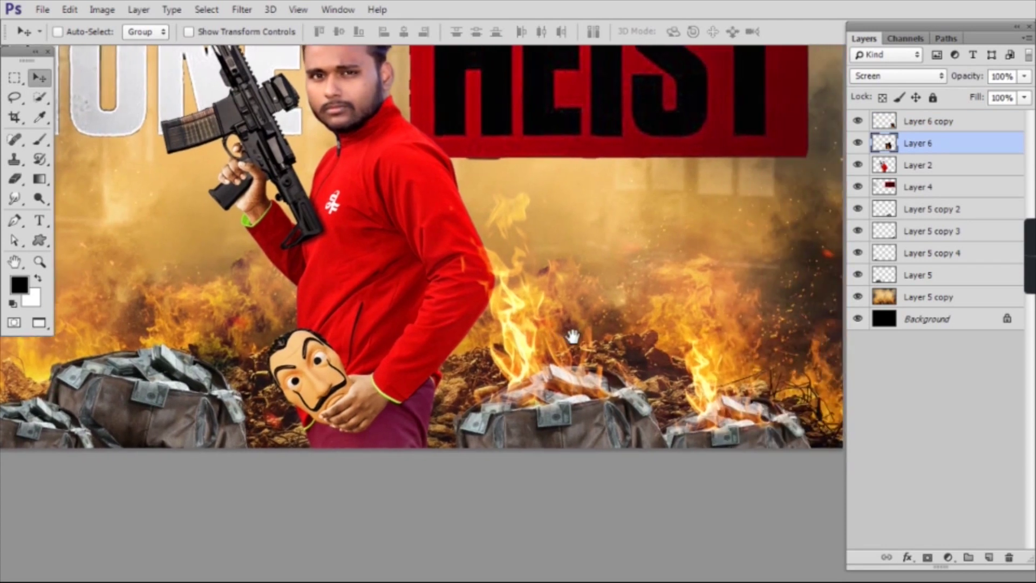
{"action": "right_click", "coordinate": [540, 359]}
{"action": "left_click", "coordinate": [564, 363]}
{"action": "scroll", "coordinate": [664, 379], "scroll_direction": "up", "scroll_amount": 1}
{"action": "left_click_drag", "start_coordinate": [663, 379], "coordinate": [284, 367]}
{"action": "key", "text": "ctrl+j"}
{"action": "key", "text": "ctrl+t"}
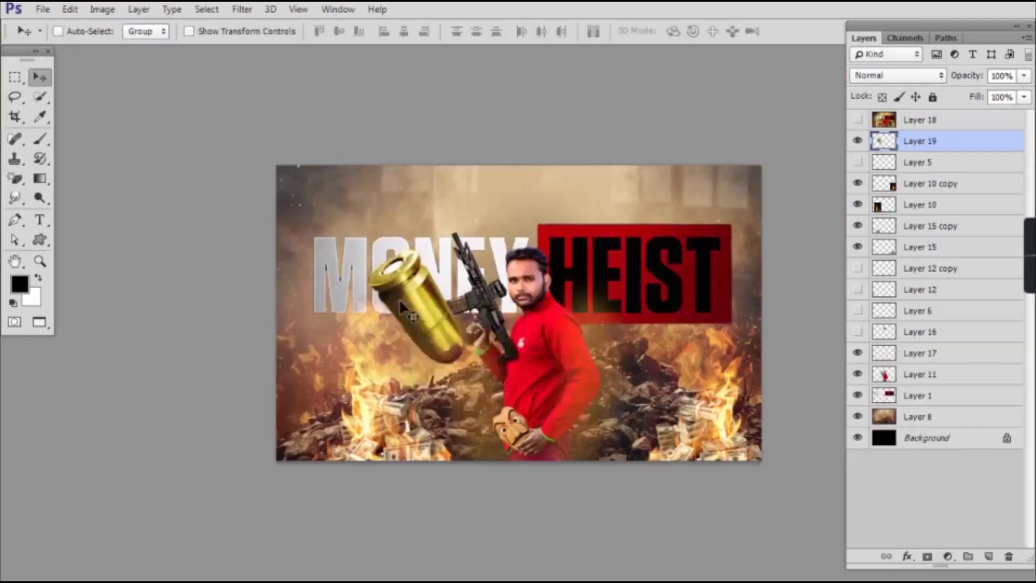
Scale the bullet casing to about 55%, flip it horizontally and place it in the lower-left corner of the composite
{"action": "right_click", "coordinate": [404, 307]}
{"action": "left_click", "coordinate": [426, 308]}
{"action": "key", "text": "ctrl+t"}
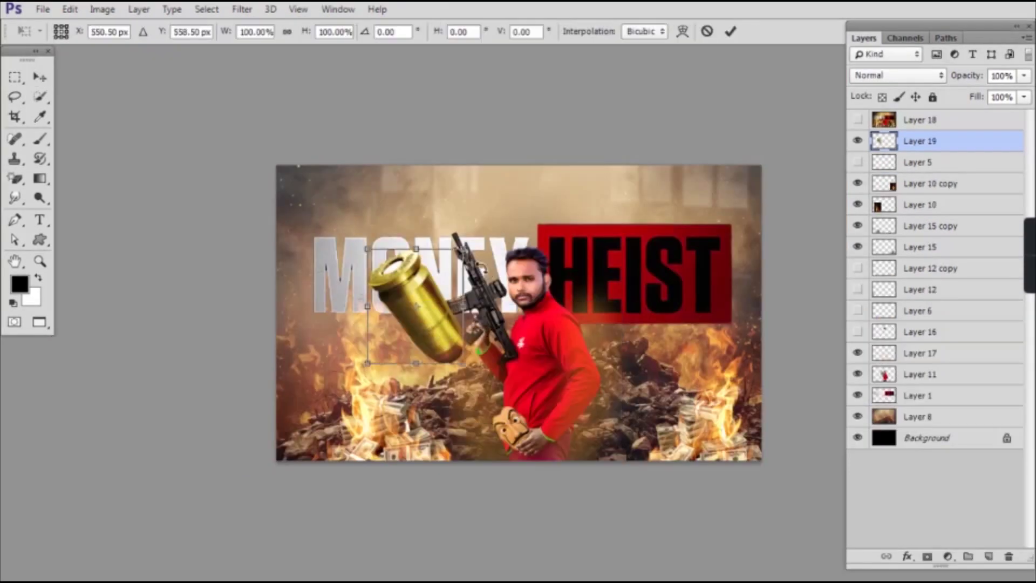
{"action": "left_click_drag", "start_coordinate": [464, 248], "coordinate": [397, 306]}
{"action": "key", "text": "ctrl+z"}
{"action": "right_click", "coordinate": [418, 296]}
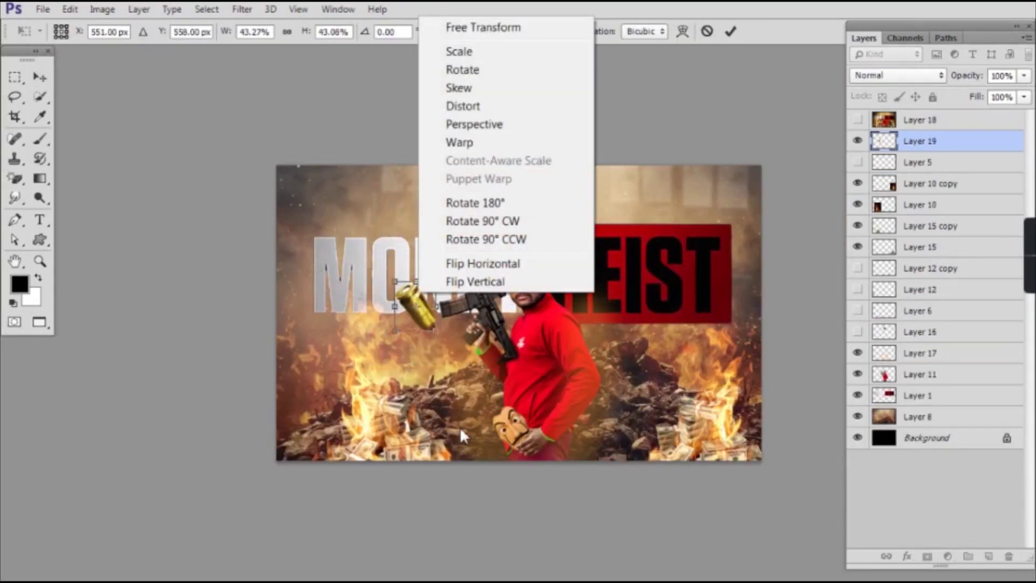
{"action": "left_click", "coordinate": [488, 264]}
{"action": "left_click_drag", "start_coordinate": [416, 302], "coordinate": [343, 395]}
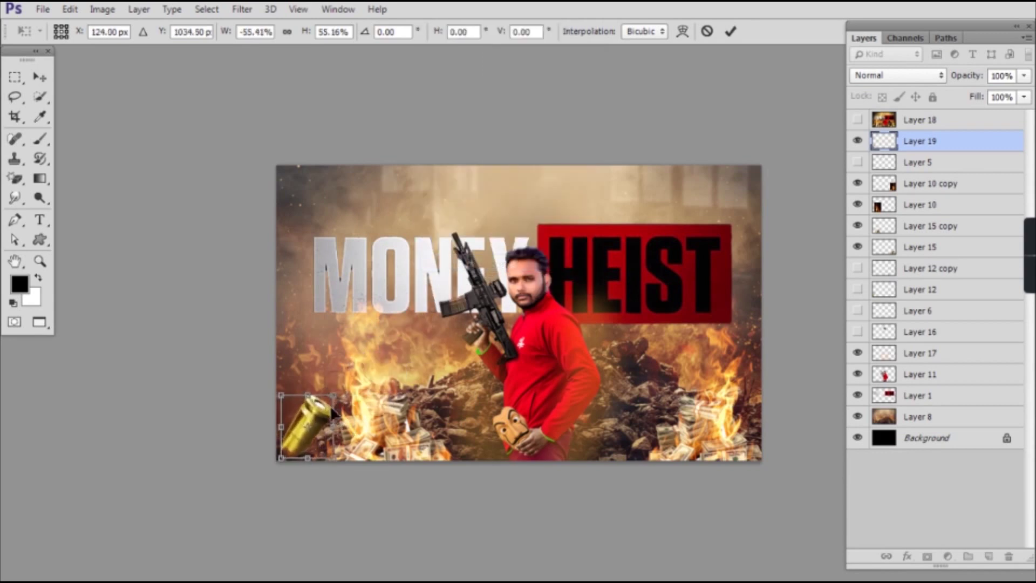
{"action": "key", "text": "Return"}
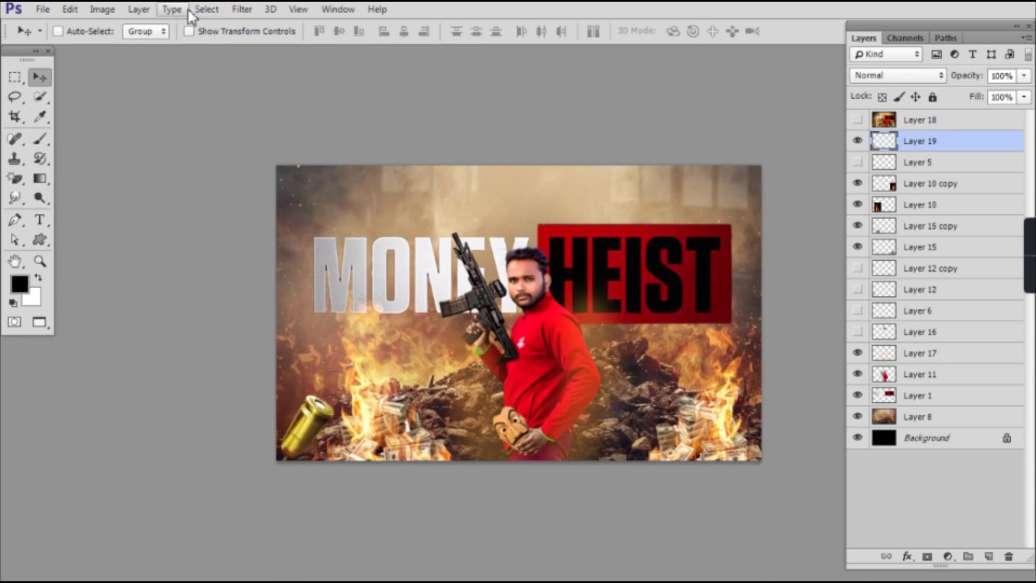
Apply a Motion Blur to the bullet casing with an angle of -43° and a distance of 30 pixels
{"action": "left_click", "coordinate": [242, 9]}
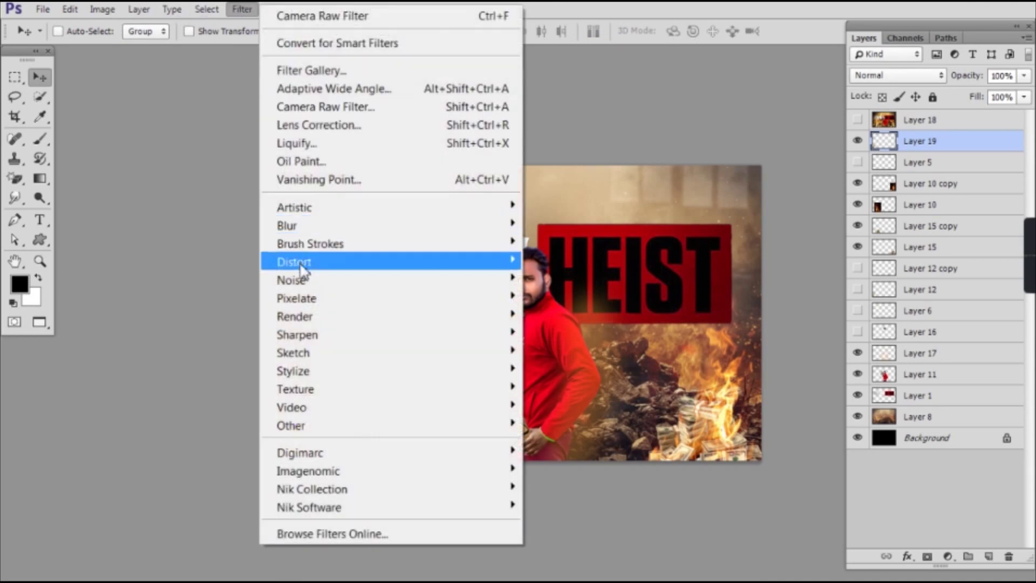
{"action": "mouse_move", "coordinate": [307, 233]}
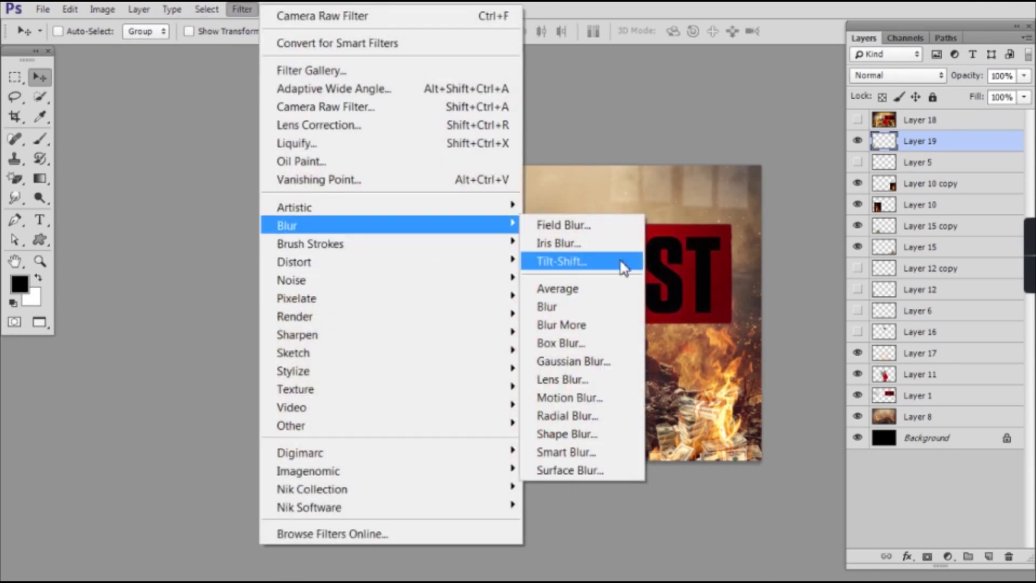
{"action": "left_click", "coordinate": [564, 399]}
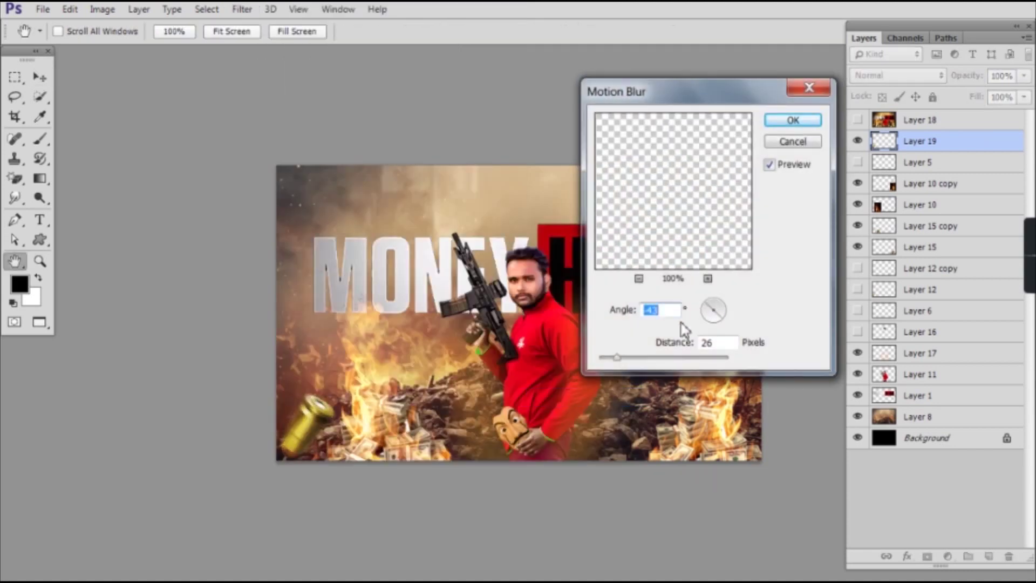
{"action": "left_click", "coordinate": [353, 436], "text": "ctrl"}
{"action": "left_click", "coordinate": [354, 436], "text": "ctrl"}
{"action": "left_click_drag", "start_coordinate": [378, 376], "coordinate": [405, 314]}
{"action": "key", "text": "Tab"}
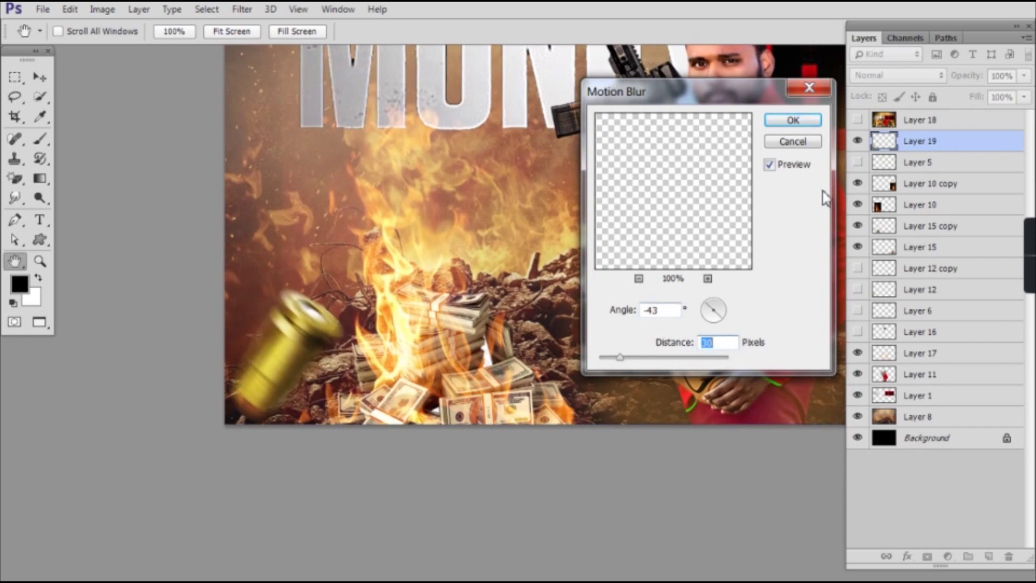
{"action": "left_click", "coordinate": [808, 126]}
{"action": "key", "text": "v"}
{"action": "left_click_drag", "start_coordinate": [380, 271], "coordinate": [332, 281]}
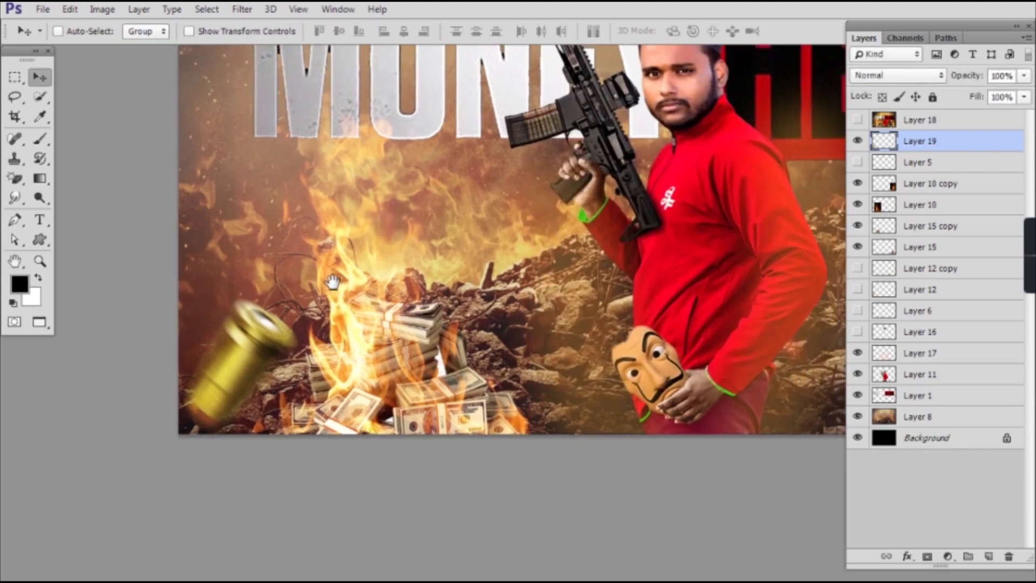
Duplicate the bullet casing, scale the copy to about 52%, flip it horizontally and place it beside the mask at the composite's lower edge
{"action": "left_click_drag", "start_coordinate": [504, 270], "coordinate": [371, 254]}
{"action": "left_click_drag", "start_coordinate": [131, 326], "coordinate": [468, 348]}
{"action": "key", "text": "ctrl+t"}
{"action": "left_click_drag", "start_coordinate": [505, 304], "coordinate": [462, 378]}
{"action": "right_click", "coordinate": [462, 359]}
{"action": "left_click", "coordinate": [510, 319]}
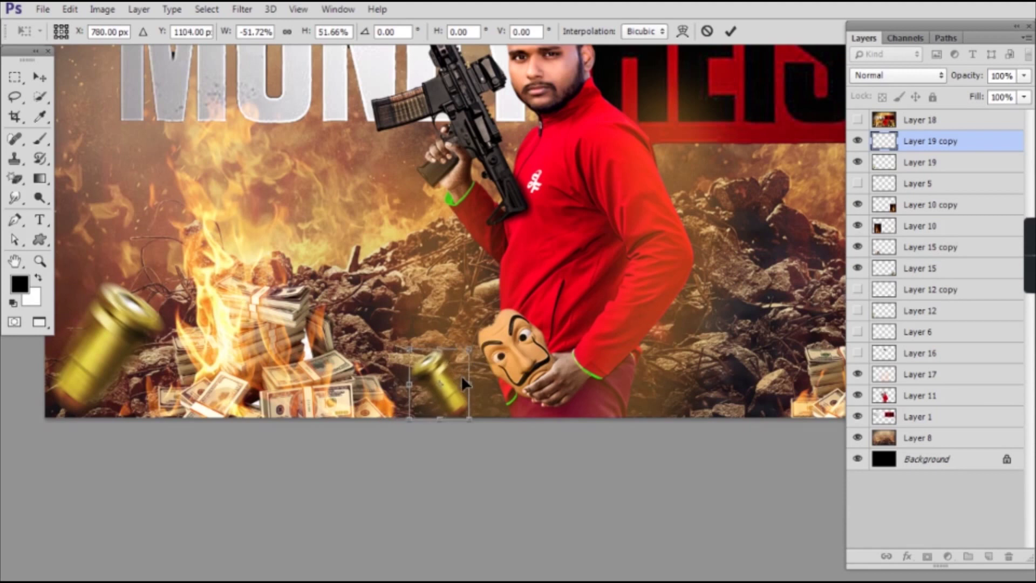
{"action": "key", "text": "Return"}
Examine the whole composite with both bullet casings, including in full-screen view
{"action": "scroll", "coordinate": [587, 328], "scroll_direction": "up", "scroll_amount": 2}
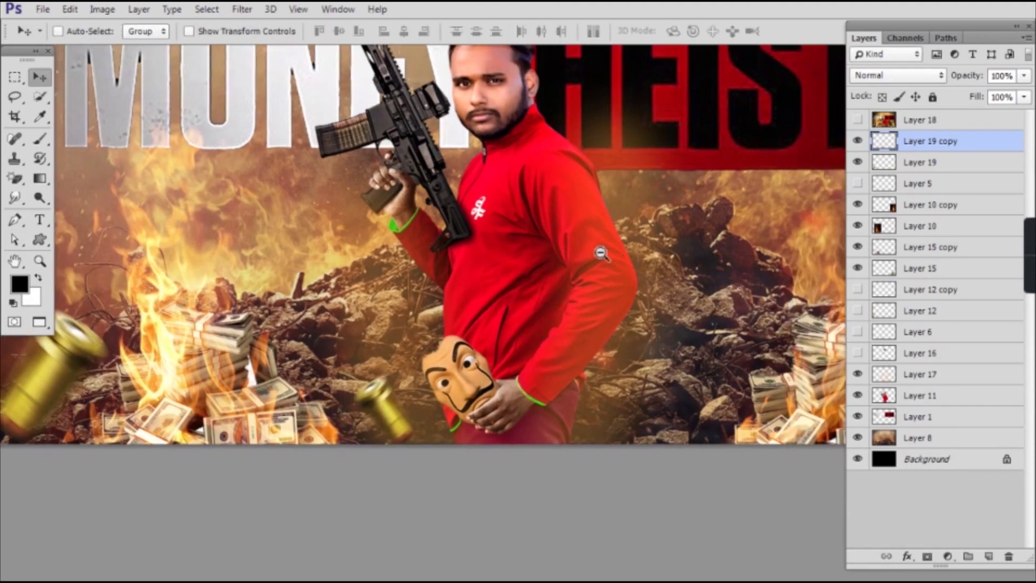
{"action": "left_click", "coordinate": [600, 253], "text": "alt"}
{"action": "left_click_drag", "start_coordinate": [650, 250], "coordinate": [579, 273]}
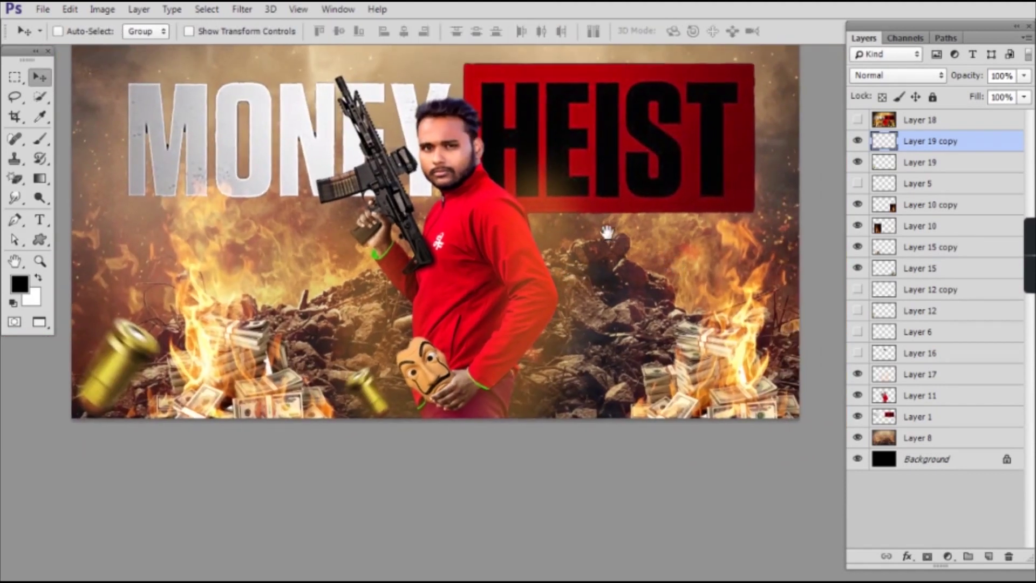
{"action": "left_click_drag", "start_coordinate": [607, 232], "coordinate": [586, 252]}
{"action": "left_click_drag", "start_coordinate": [603, 203], "coordinate": [616, 226]}
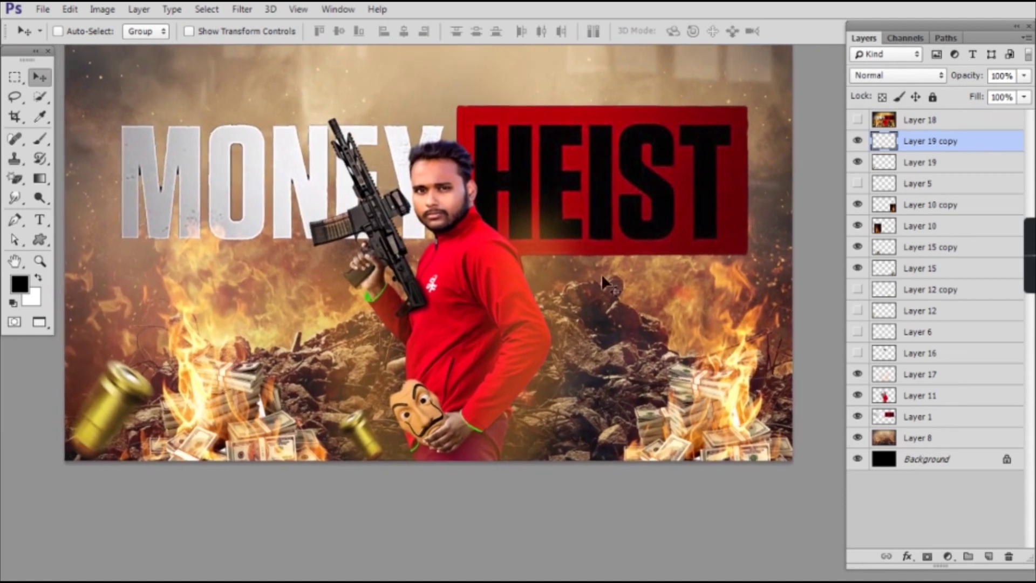
{"action": "left_click_drag", "start_coordinate": [574, 292], "coordinate": [588, 294]}
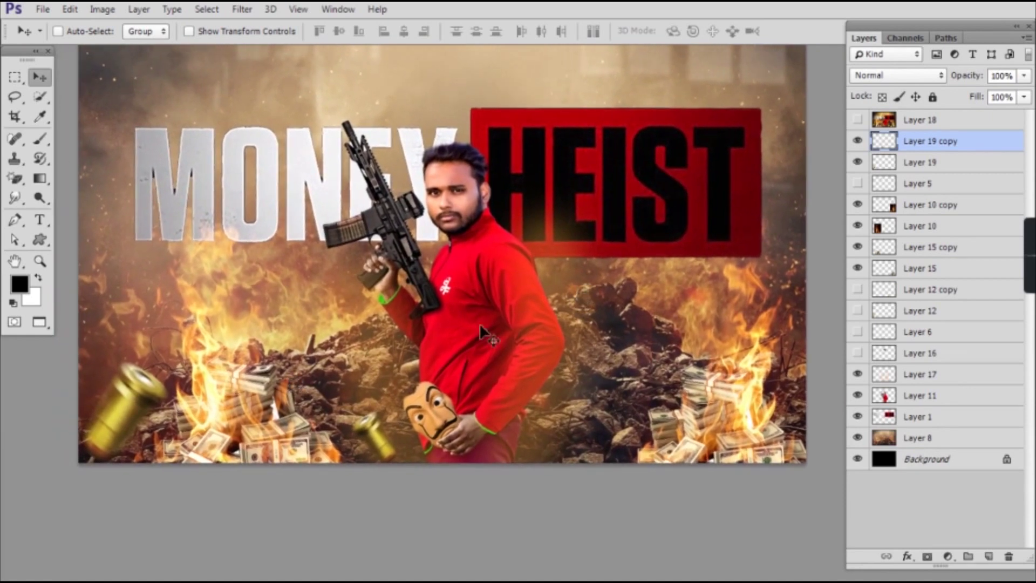
{"action": "key", "text": "f"}
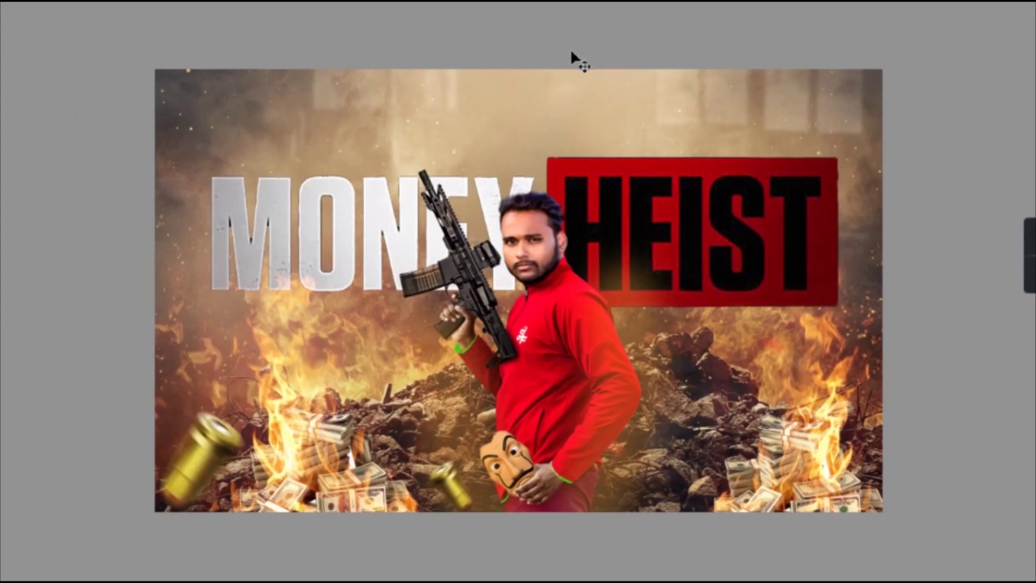
{"action": "key", "text": "f"}
Lasso the upper-right bullet in the bullets image and bring it into the composite as a new layer
{"action": "left_click", "coordinate": [24, 417]}
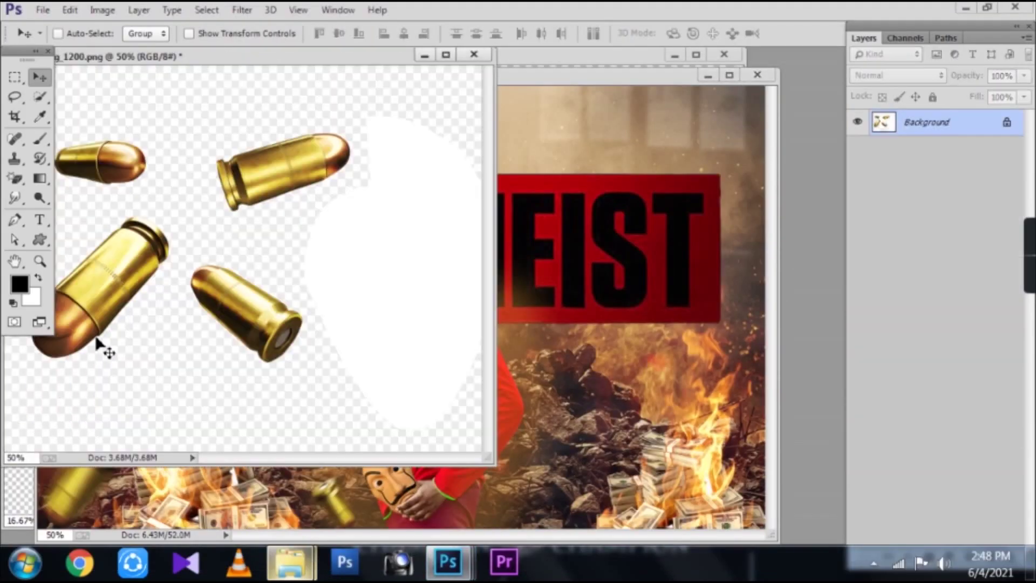
{"action": "left_click_drag", "start_coordinate": [212, 222], "coordinate": [291, 336]}
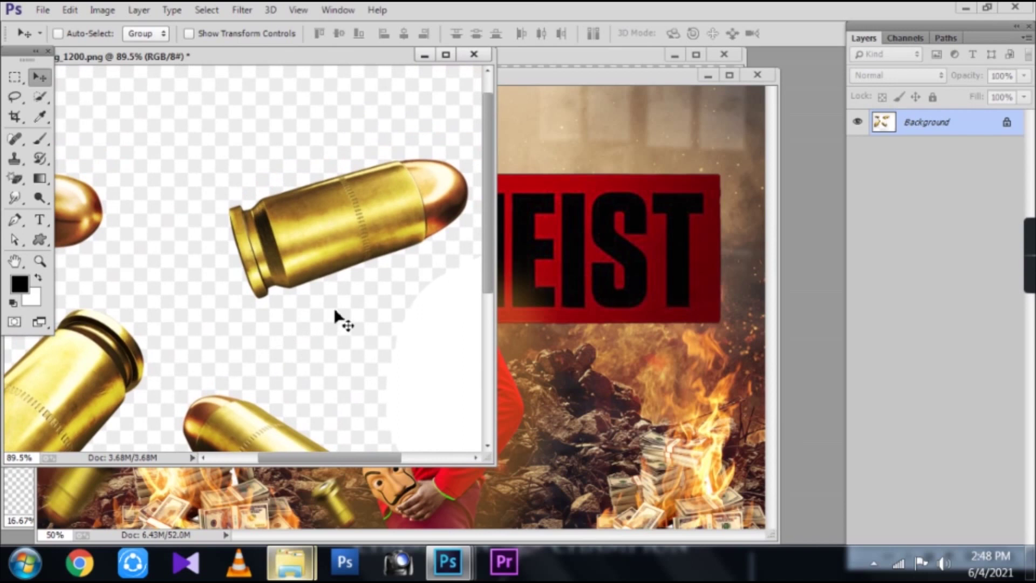
{"action": "key", "text": "l"}
{"action": "left_click_drag", "start_coordinate": [228, 187], "coordinate": [400, 151]}
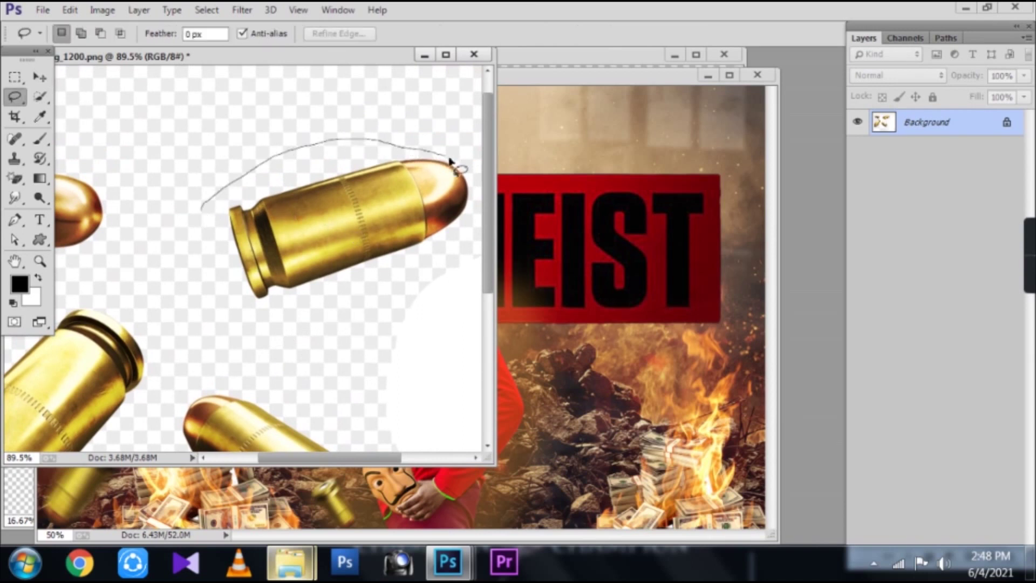
{"action": "mouse_move", "coordinate": [481, 216]}
{"action": "left_mouse_down"}
{"action": "mouse_move", "coordinate": [274, 324]}
{"action": "mouse_move", "coordinate": [234, 283]}
{"action": "left_mouse_up"}
{"action": "key", "text": "BackSpace"}
{"action": "key", "text": "ctrl+d"}
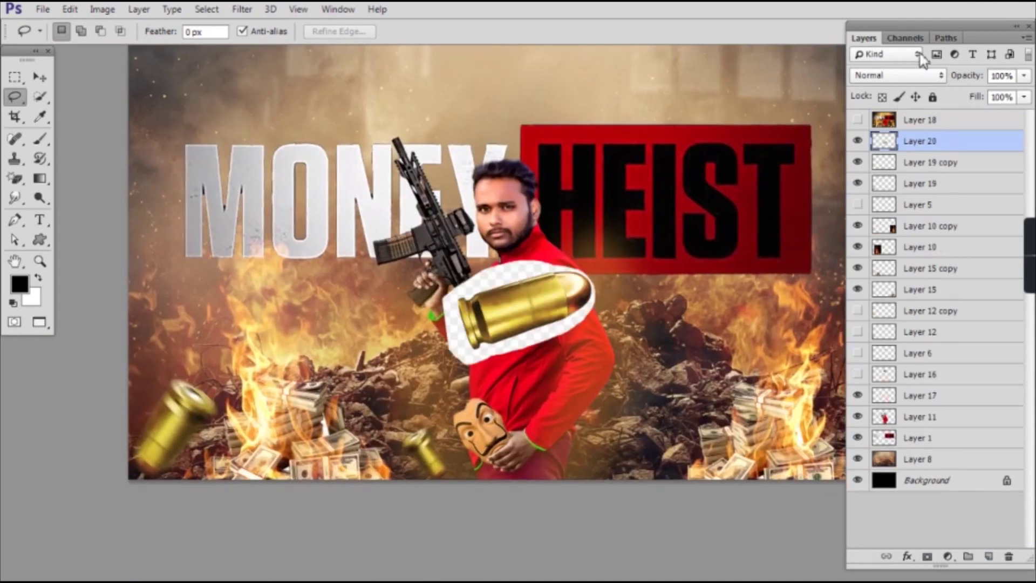
Erase the white and checkered background around the pasted bullet
{"action": "left_click", "coordinate": [916, 78]}
{"action": "left_click", "coordinate": [524, 188]}
{"action": "left_click", "coordinate": [14, 178]}
{"action": "key", "text": "ctrl+z"}
{"action": "key", "text": "v"}
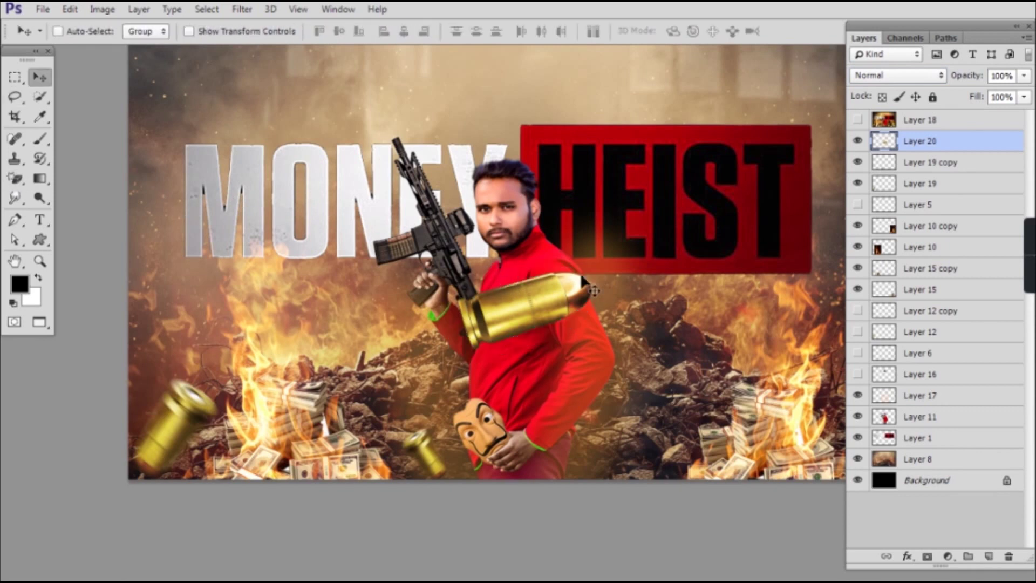
Shrink the new bullet, turn its tip down toward the right and place it just left of the man, beneath the rifle
{"action": "key", "text": "ctrl+t"}
{"action": "right_click", "coordinate": [609, 285]}
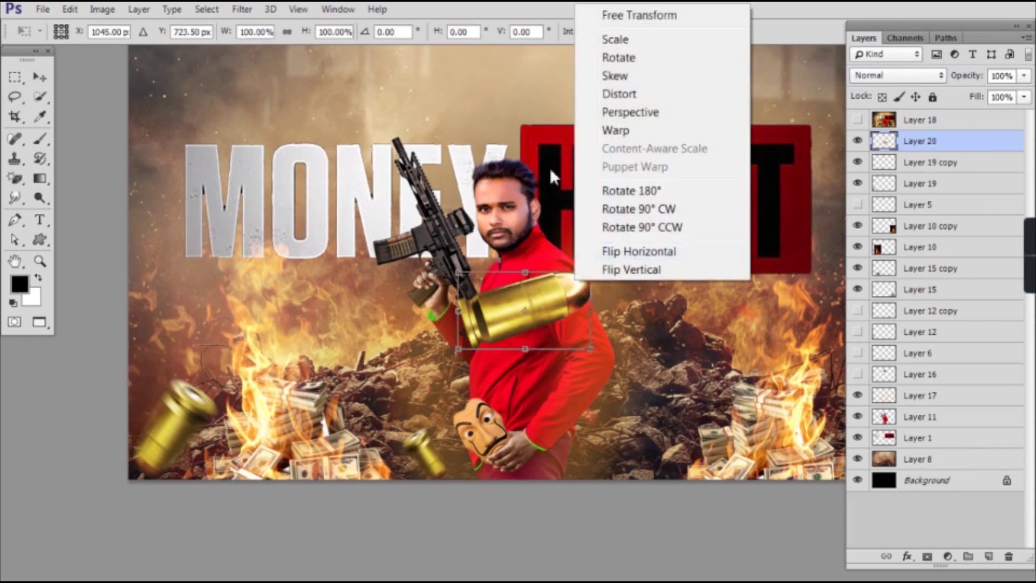
{"action": "left_click", "coordinate": [472, 200]}
{"action": "left_click_drag", "start_coordinate": [478, 198], "coordinate": [554, 275]}
{"action": "left_click_drag", "start_coordinate": [522, 236], "coordinate": [524, 271]}
{"action": "left_click_drag", "start_coordinate": [525, 310], "coordinate": [403, 321]}
{"action": "key", "text": "Return"}
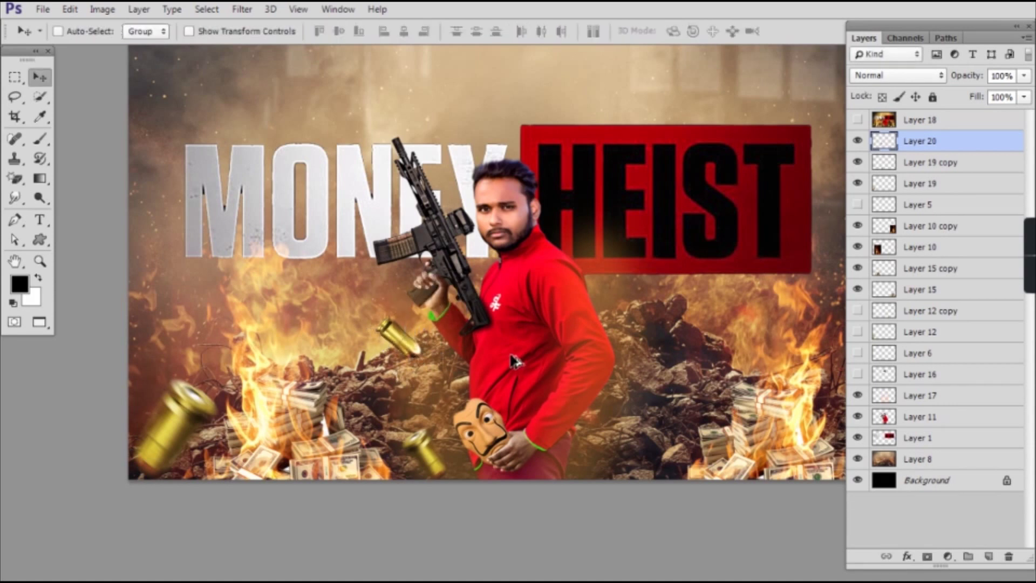
Apply a Motion Blur of -43° and 15 pixels to the small bullet and rotate it slightly more upright
{"action": "key", "text": "ctrl+alt+f"}
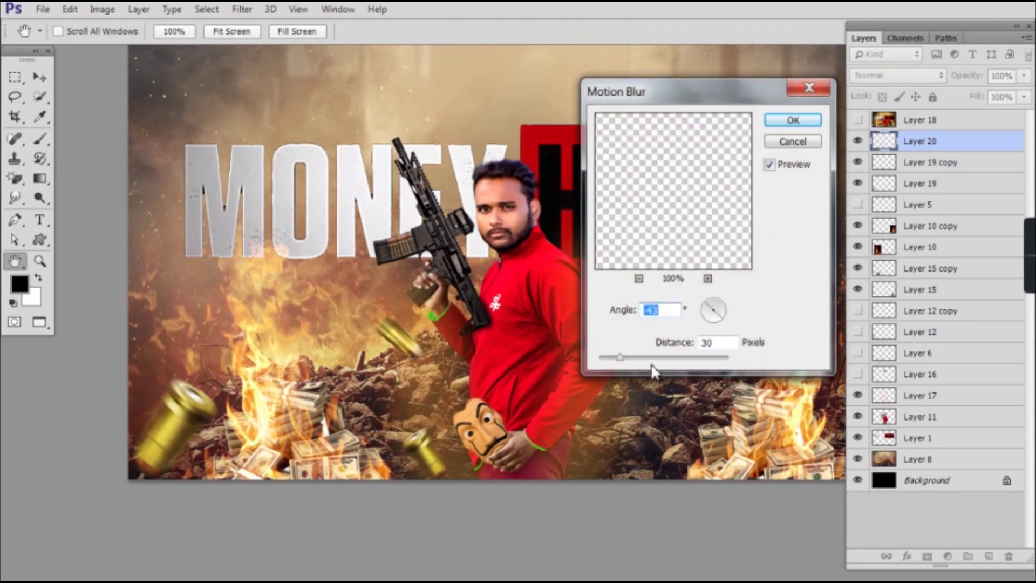
{"action": "left_click", "coordinate": [607, 360]}
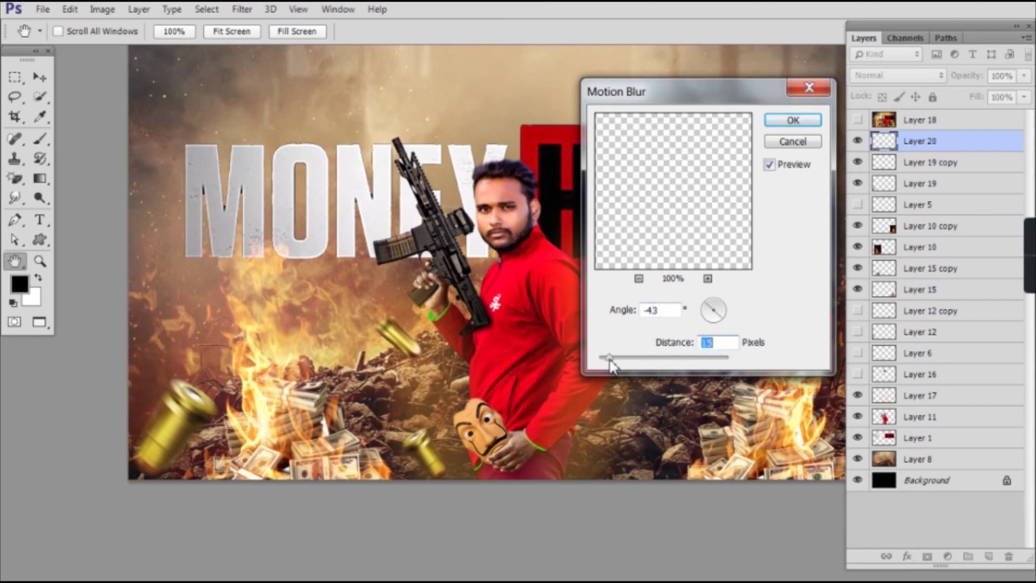
{"action": "left_click", "coordinate": [797, 120]}
{"action": "key", "text": "ctrl+t"}
{"action": "left_click_drag", "start_coordinate": [430, 274], "coordinate": [442, 294]}
{"action": "key", "text": "Return"}
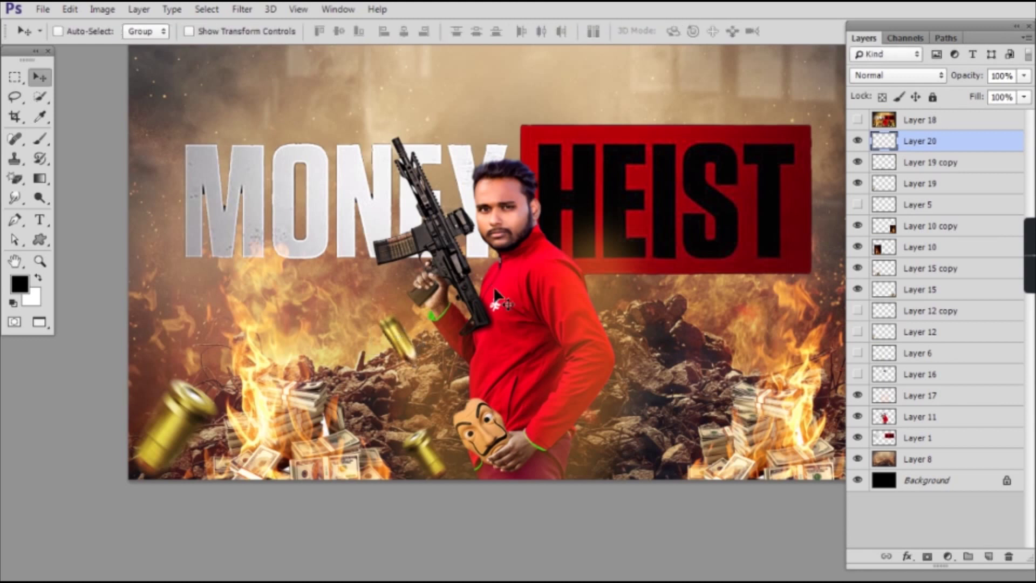
Merge the composite's layers into the Background layer, keeping the hidden Layer 18 separate
{"action": "left_click_drag", "start_coordinate": [550, 330], "coordinate": [526, 338]}
{"action": "scroll", "coordinate": [501, 366], "scroll_direction": "down", "scroll_amount": 1}
{"action": "right_click", "coordinate": [465, 322]}
{"action": "left_click", "coordinate": [486, 335]}
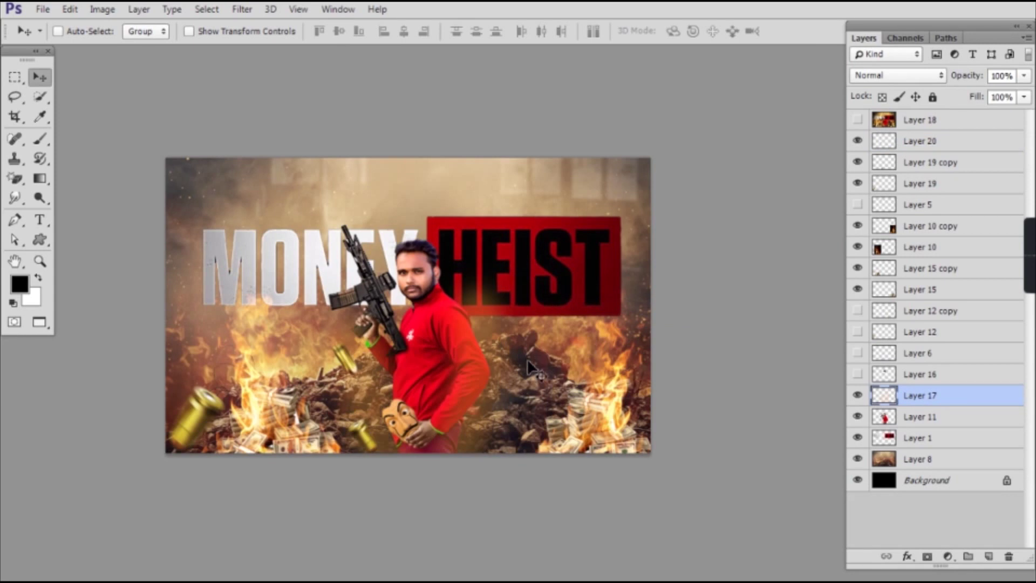
{"action": "left_click_drag", "start_coordinate": [536, 296], "coordinate": [588, 257]}
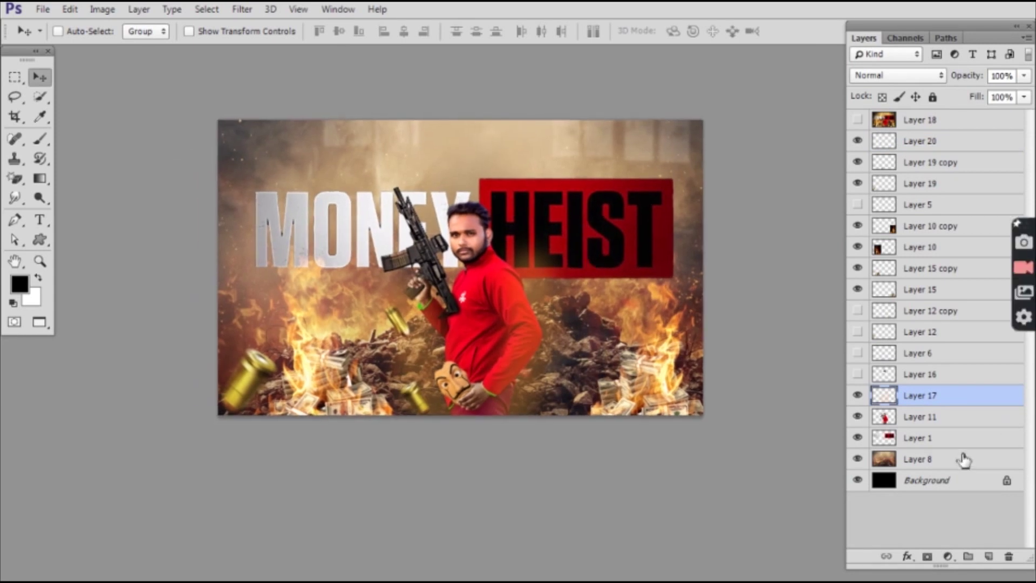
{"action": "left_click", "coordinate": [957, 145]}
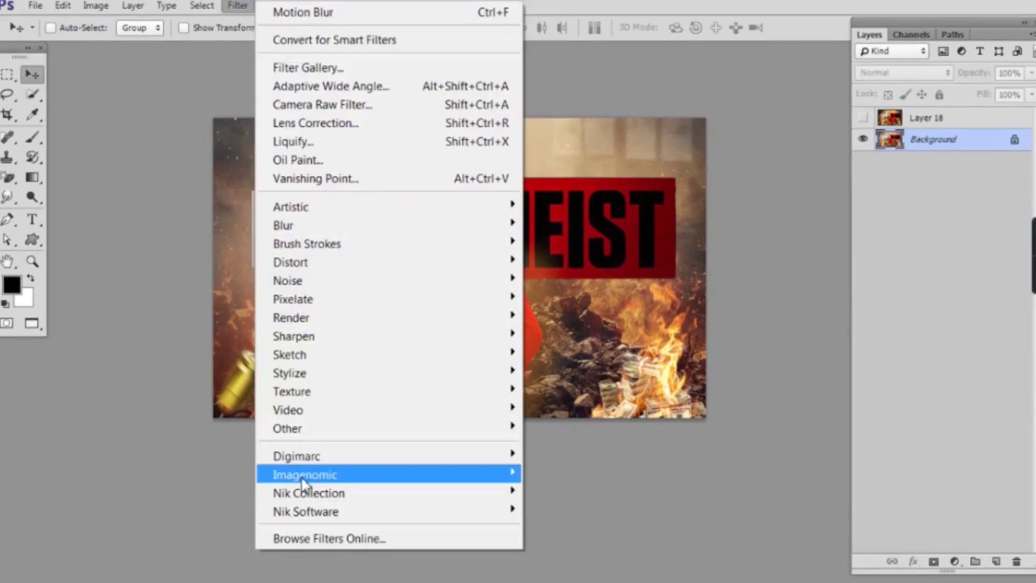
Start the Camera Raw Filter on the merged composite and set Contrast to +20, Clarity to +18 and Temperature to +7
{"action": "left_click", "coordinate": [334, 105]}
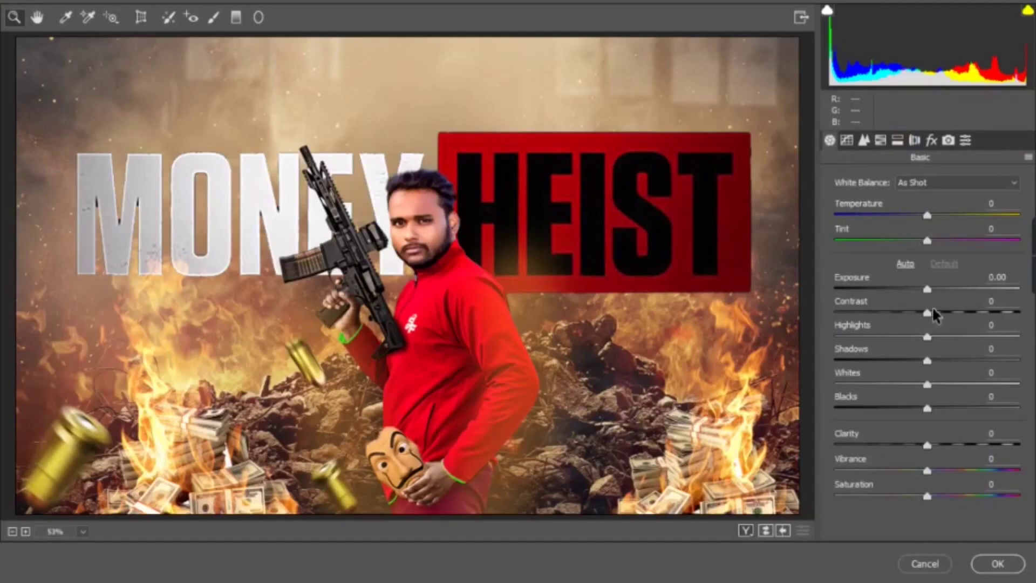
{"action": "left_click_drag", "start_coordinate": [933, 311], "coordinate": [944, 312]}
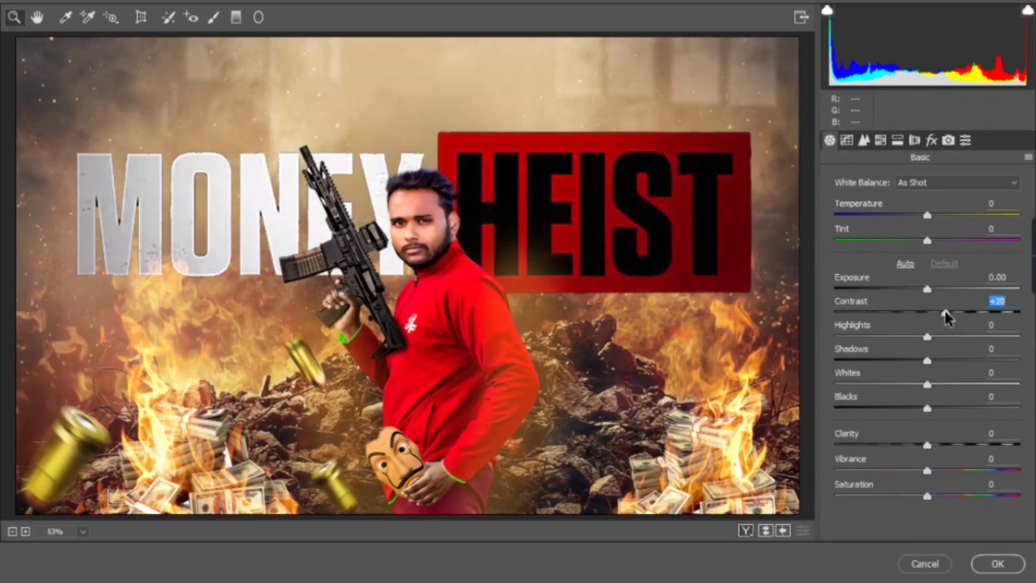
{"action": "left_click", "coordinate": [944, 445]}
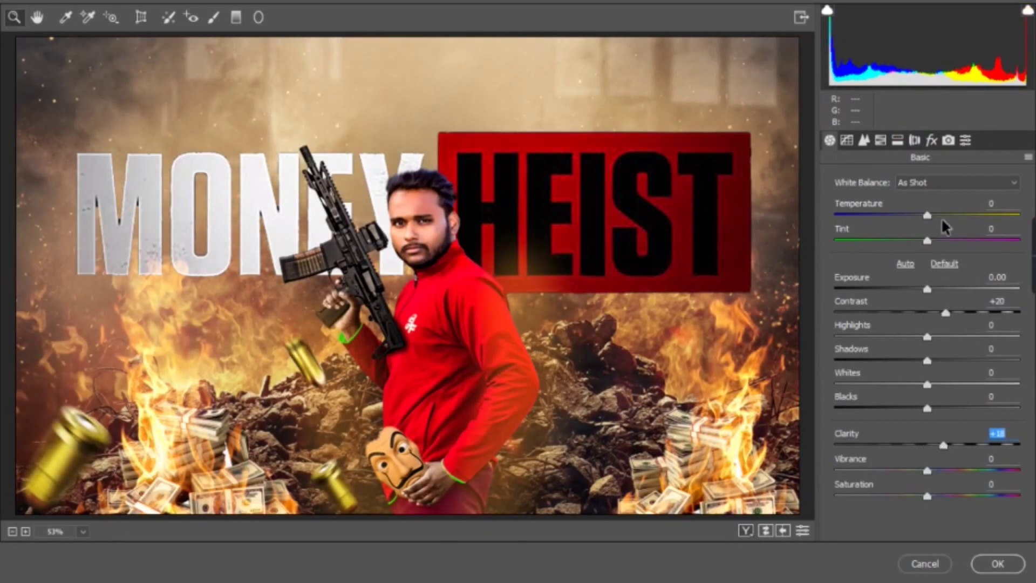
{"action": "left_click_drag", "start_coordinate": [942, 215], "coordinate": [933, 216]}
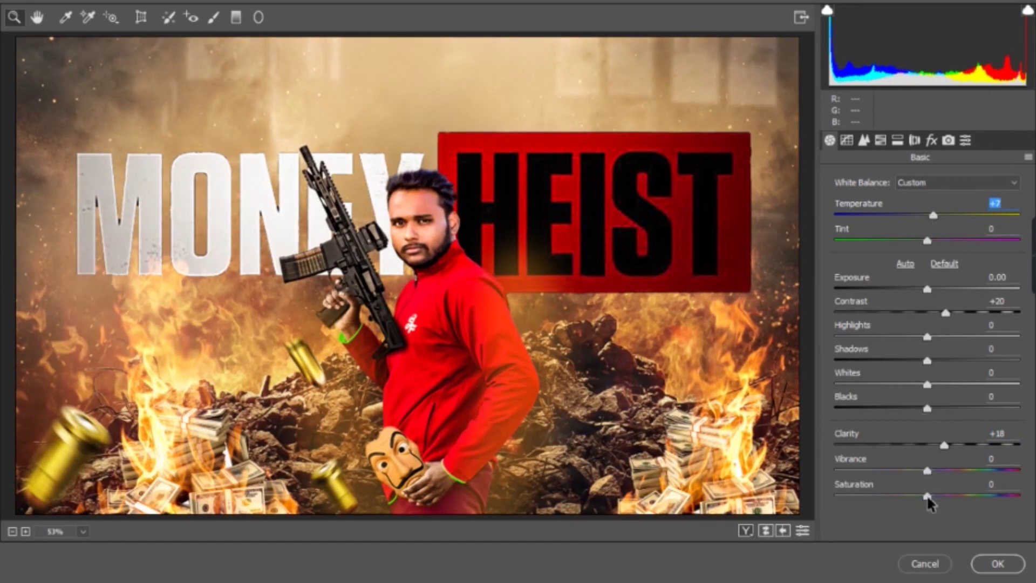
Set the HSL saturation to +13 for Reds, +11 for Oranges and +17 for Yellows
{"action": "left_click", "coordinate": [879, 140]}
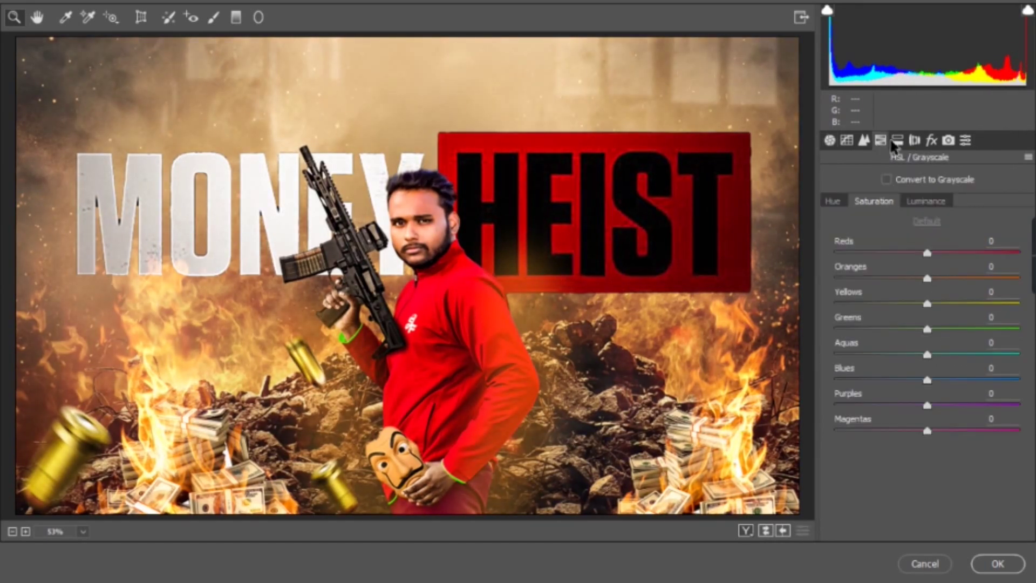
{"action": "mouse_move", "coordinate": [941, 256]}
{"action": "left_mouse_down"}
{"action": "mouse_move", "coordinate": [950, 257]}
{"action": "mouse_move", "coordinate": [949, 278]}
{"action": "mouse_move", "coordinate": [938, 248]}
{"action": "left_mouse_up"}
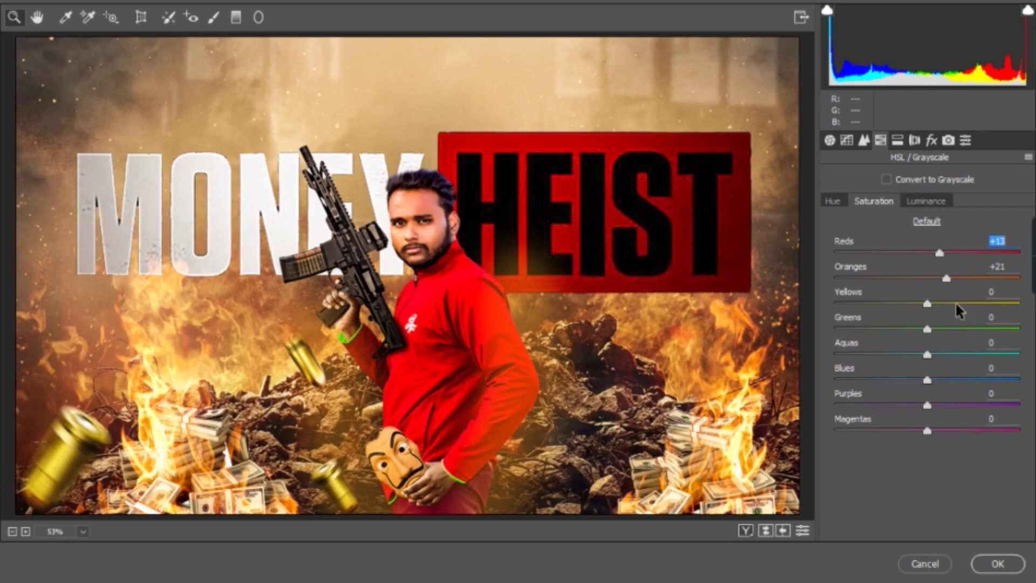
{"action": "left_click_drag", "start_coordinate": [946, 279], "coordinate": [949, 306]}
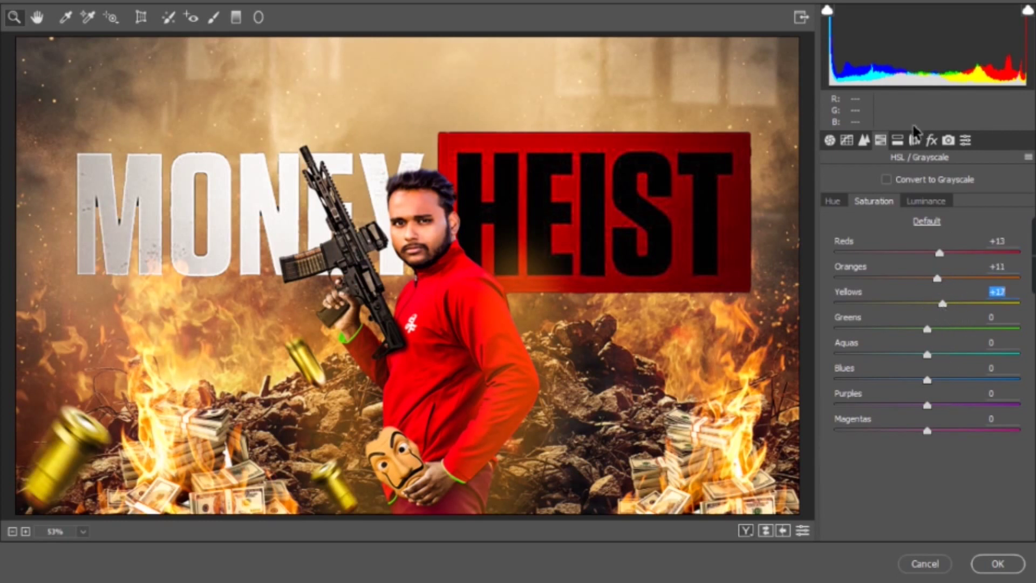
Set the HSL luminance to -18 for Yellows and +7 for Greens, and lower Oranges slightly
{"action": "left_click", "coordinate": [919, 205]}
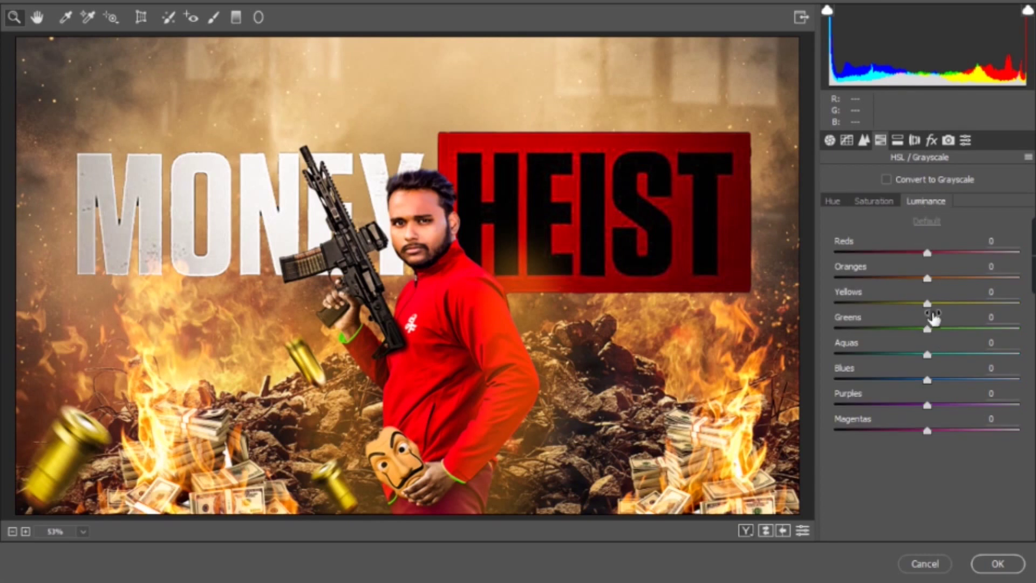
{"action": "left_click_drag", "start_coordinate": [927, 304], "coordinate": [932, 328]}
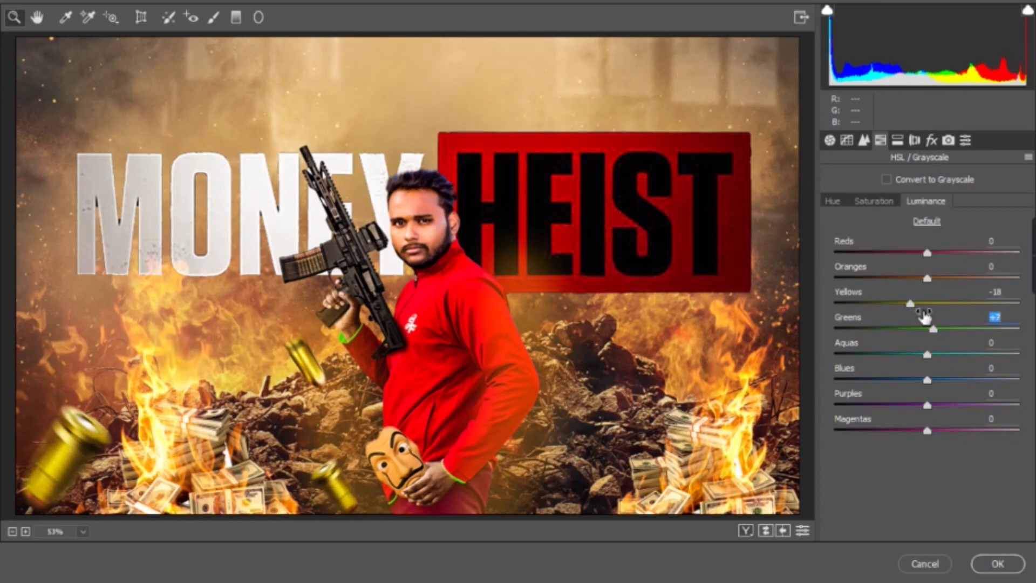
{"action": "left_click_drag", "start_coordinate": [929, 278], "coordinate": [921, 280]}
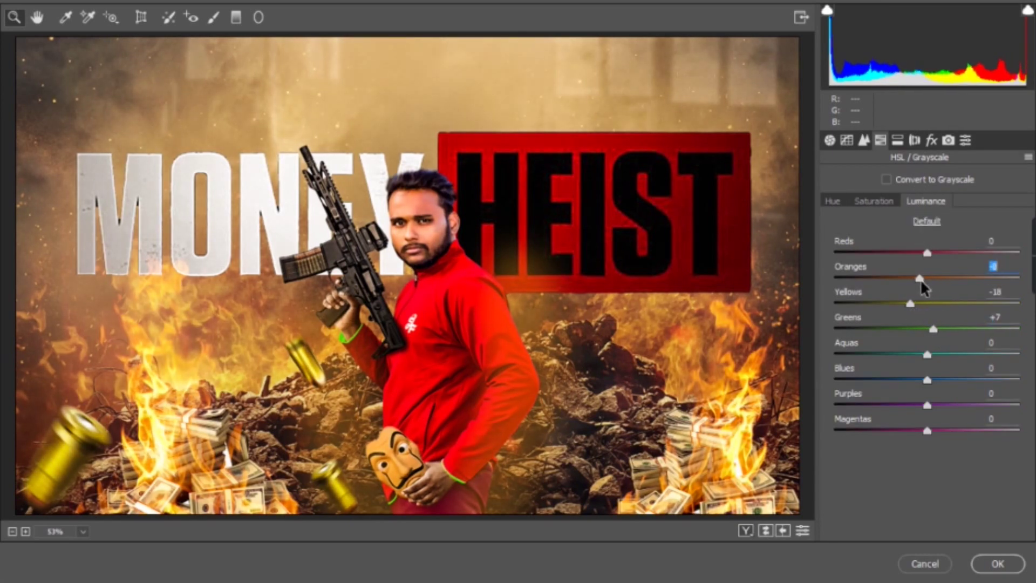
Set the Dehaze amount to +27 and apply the Camera Raw adjustments to the composite
{"action": "left_click", "coordinate": [931, 140]}
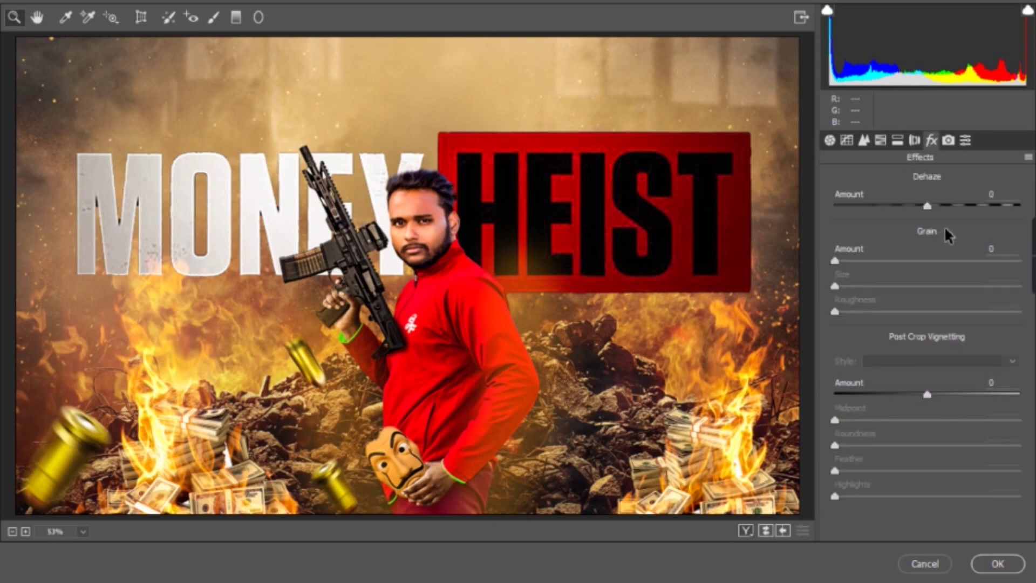
{"action": "left_click_drag", "start_coordinate": [942, 204], "coordinate": [952, 205]}
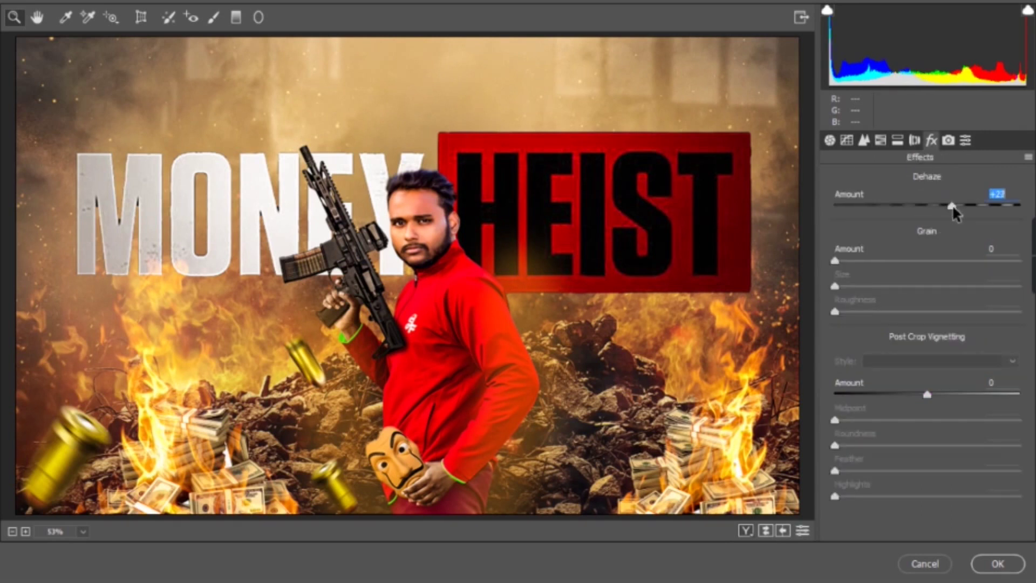
{"action": "left_click", "coordinate": [996, 564]}
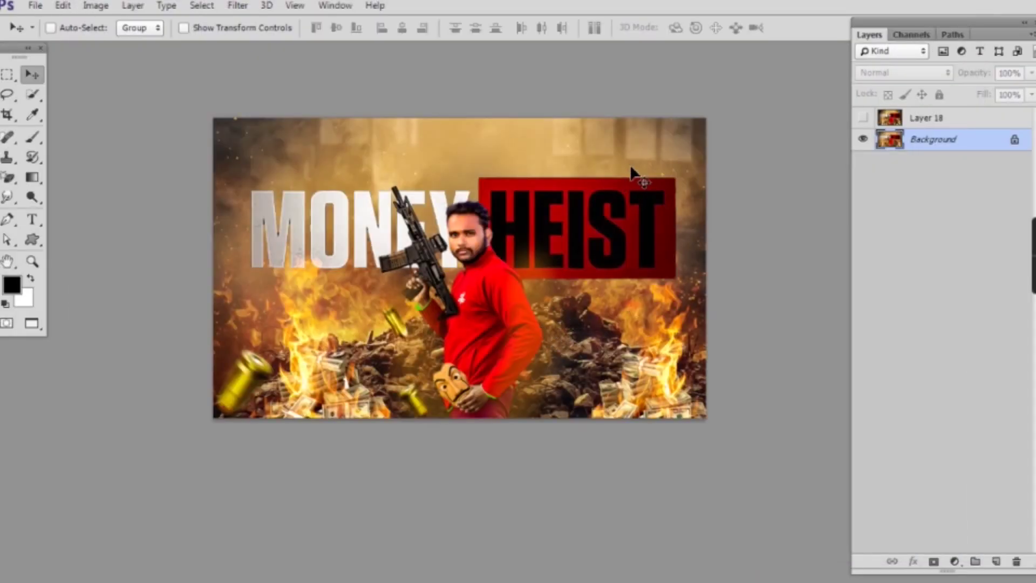
Check the graded composite at a closer zoom and close its document
{"action": "key", "text": "alt+i"}
{"action": "key", "text": "Escape"}
{"action": "key", "text": "ctrl+plus"}
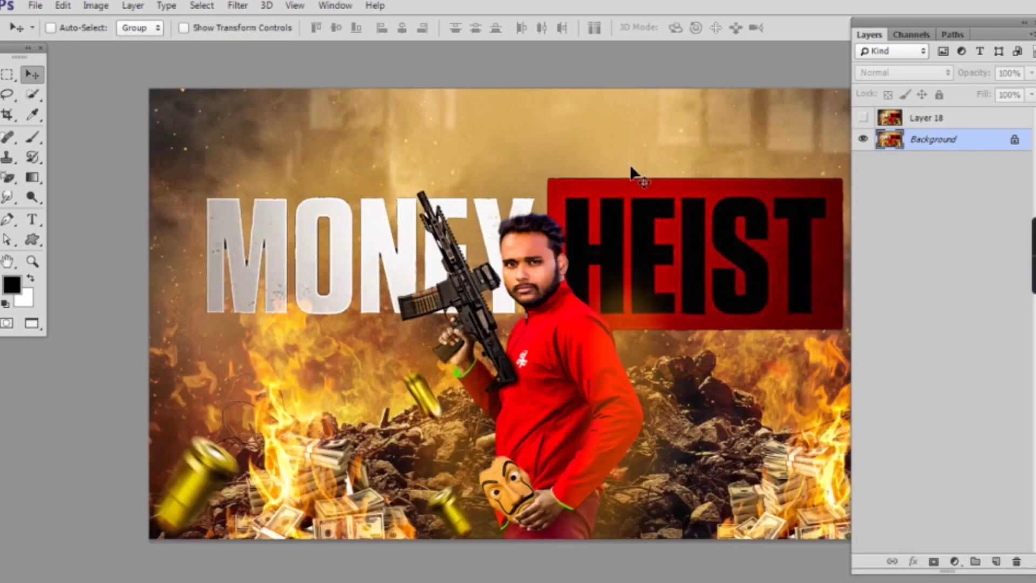
{"action": "key", "text": "ctrl+minus"}
{"action": "key", "text": "ctrl+w"}
{"action": "left_click", "coordinate": [527, 238]}
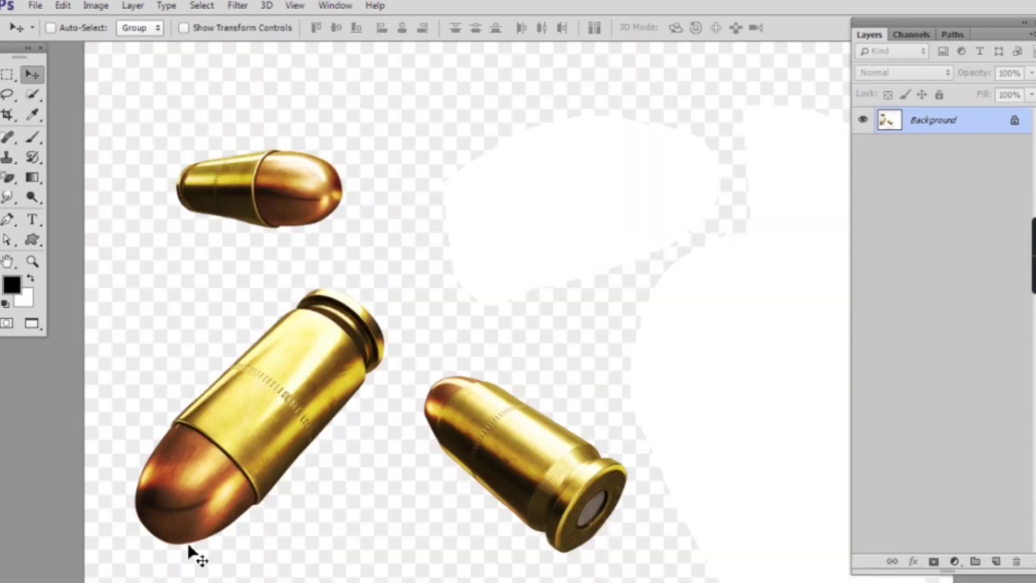
Switch to Windows Explorer and view the money image from New folder (10) on Local Disk (F:) in Windows Photo Viewer
{"action": "key", "text": "super"}
{"action": "key", "text": "super+e"}
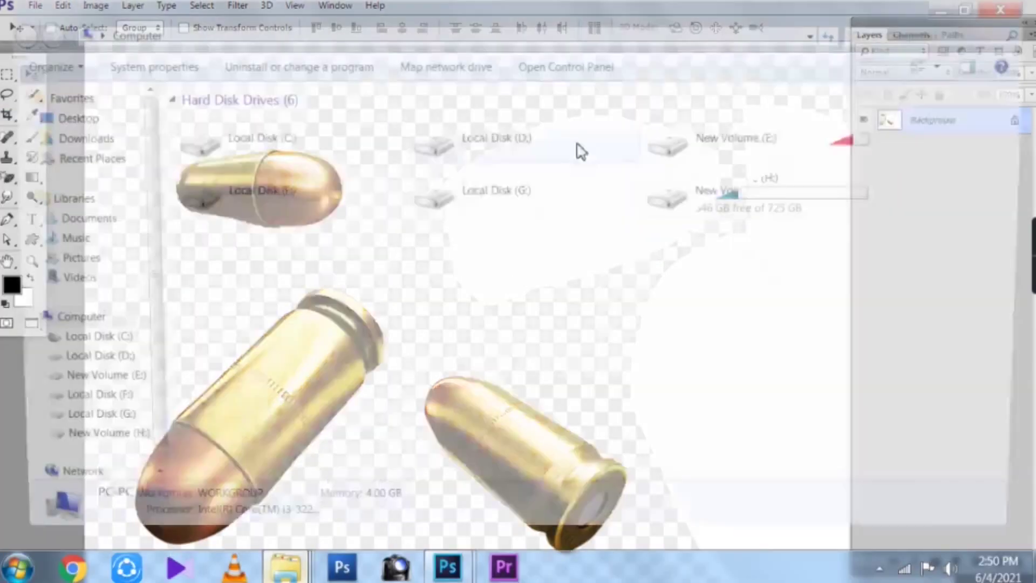
{"action": "double_click", "coordinate": [272, 210]}
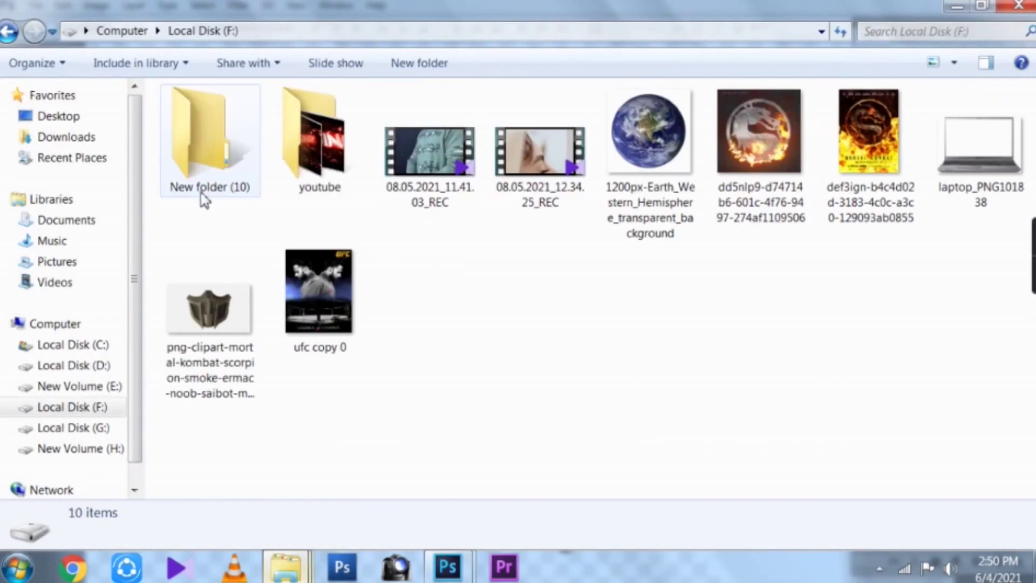
{"action": "double_click", "coordinate": [208, 182]}
{"action": "scroll", "coordinate": [531, 279], "scroll_direction": "down", "scroll_amount": 5}
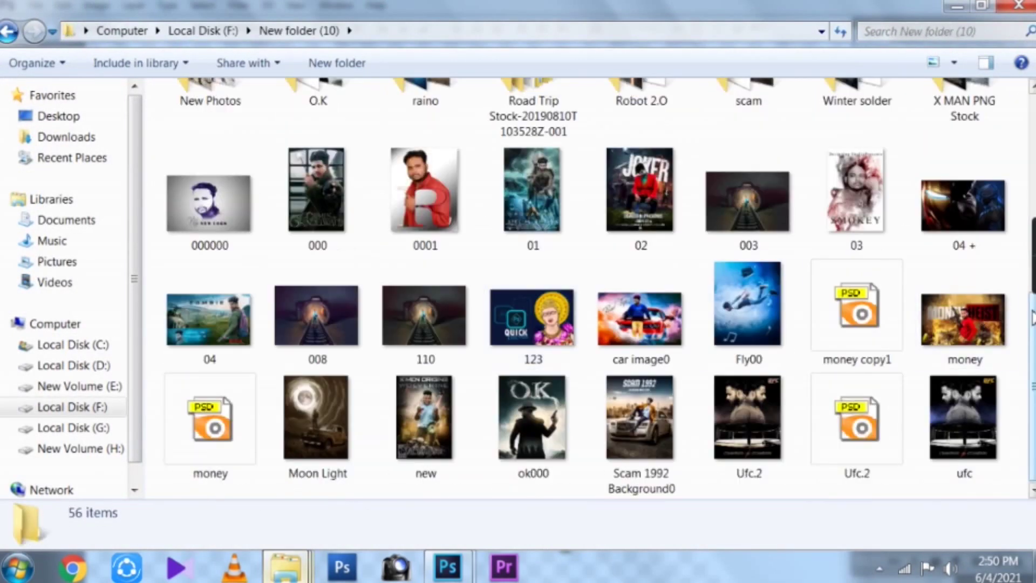
{"action": "right_click", "coordinate": [947, 332]}
{"action": "left_click", "coordinate": [858, 235]}
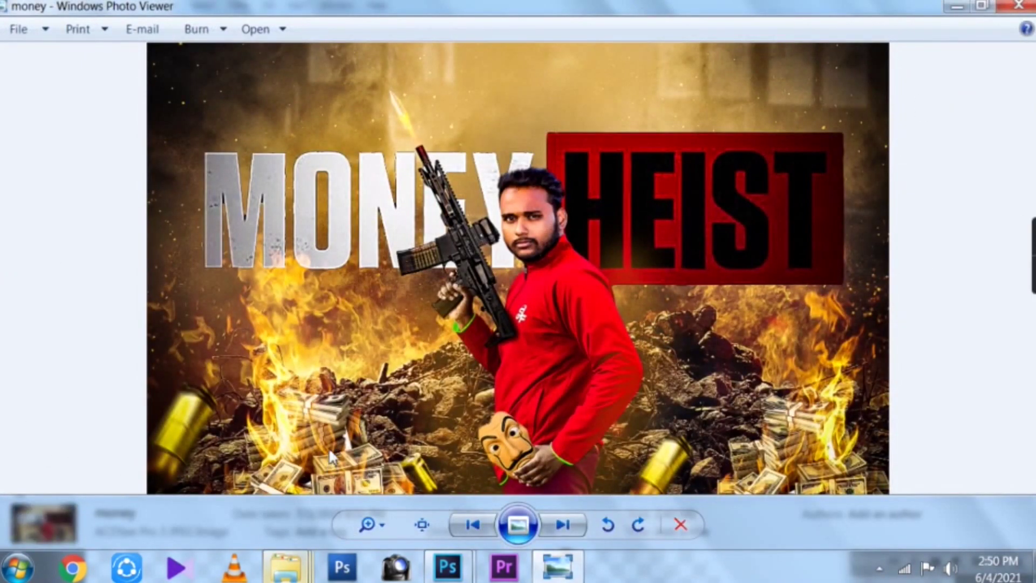
{"action": "mouse_move", "coordinate": [1028, 253]}
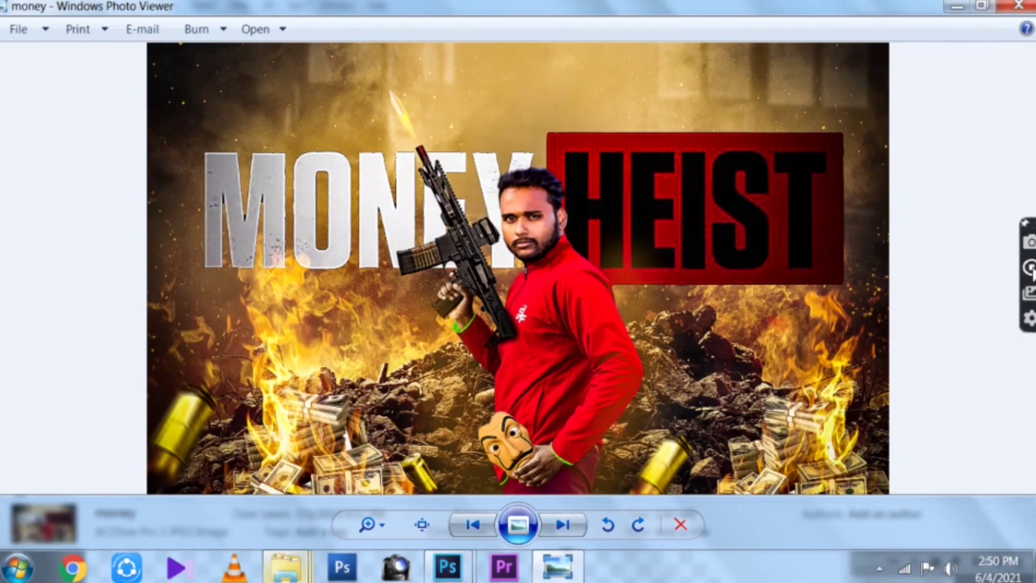